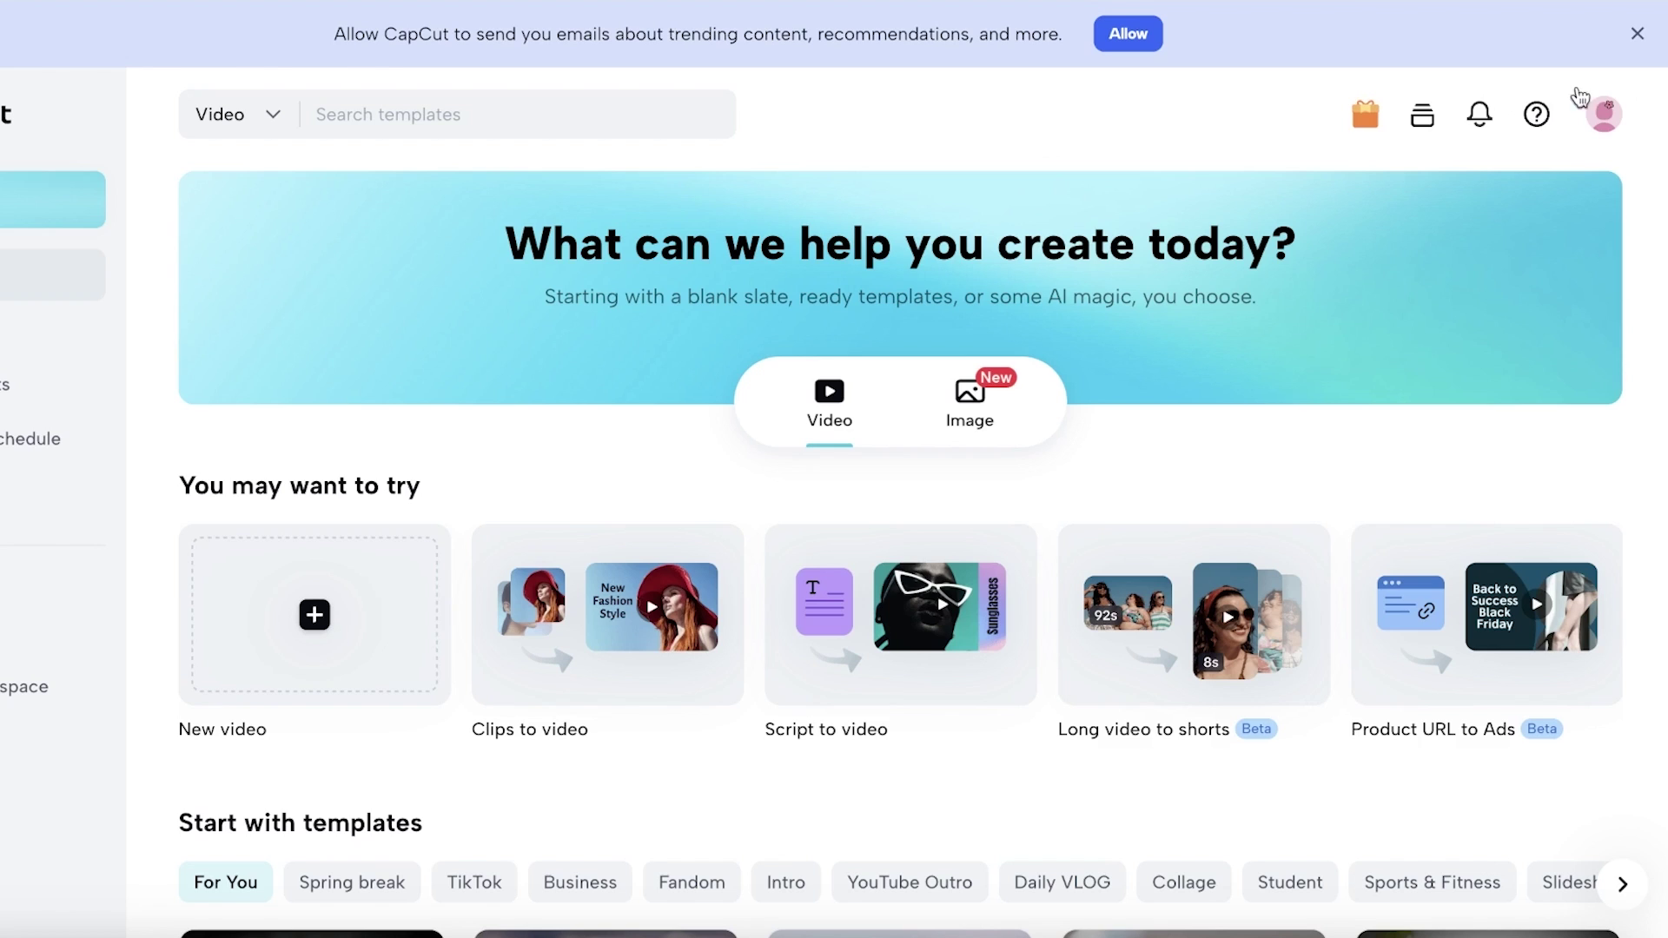
Dismiss CapCut's email banner and start a blank 1920 × 1080 Canva video design.
{"action": "left_click", "coordinate": [1635, 34]}
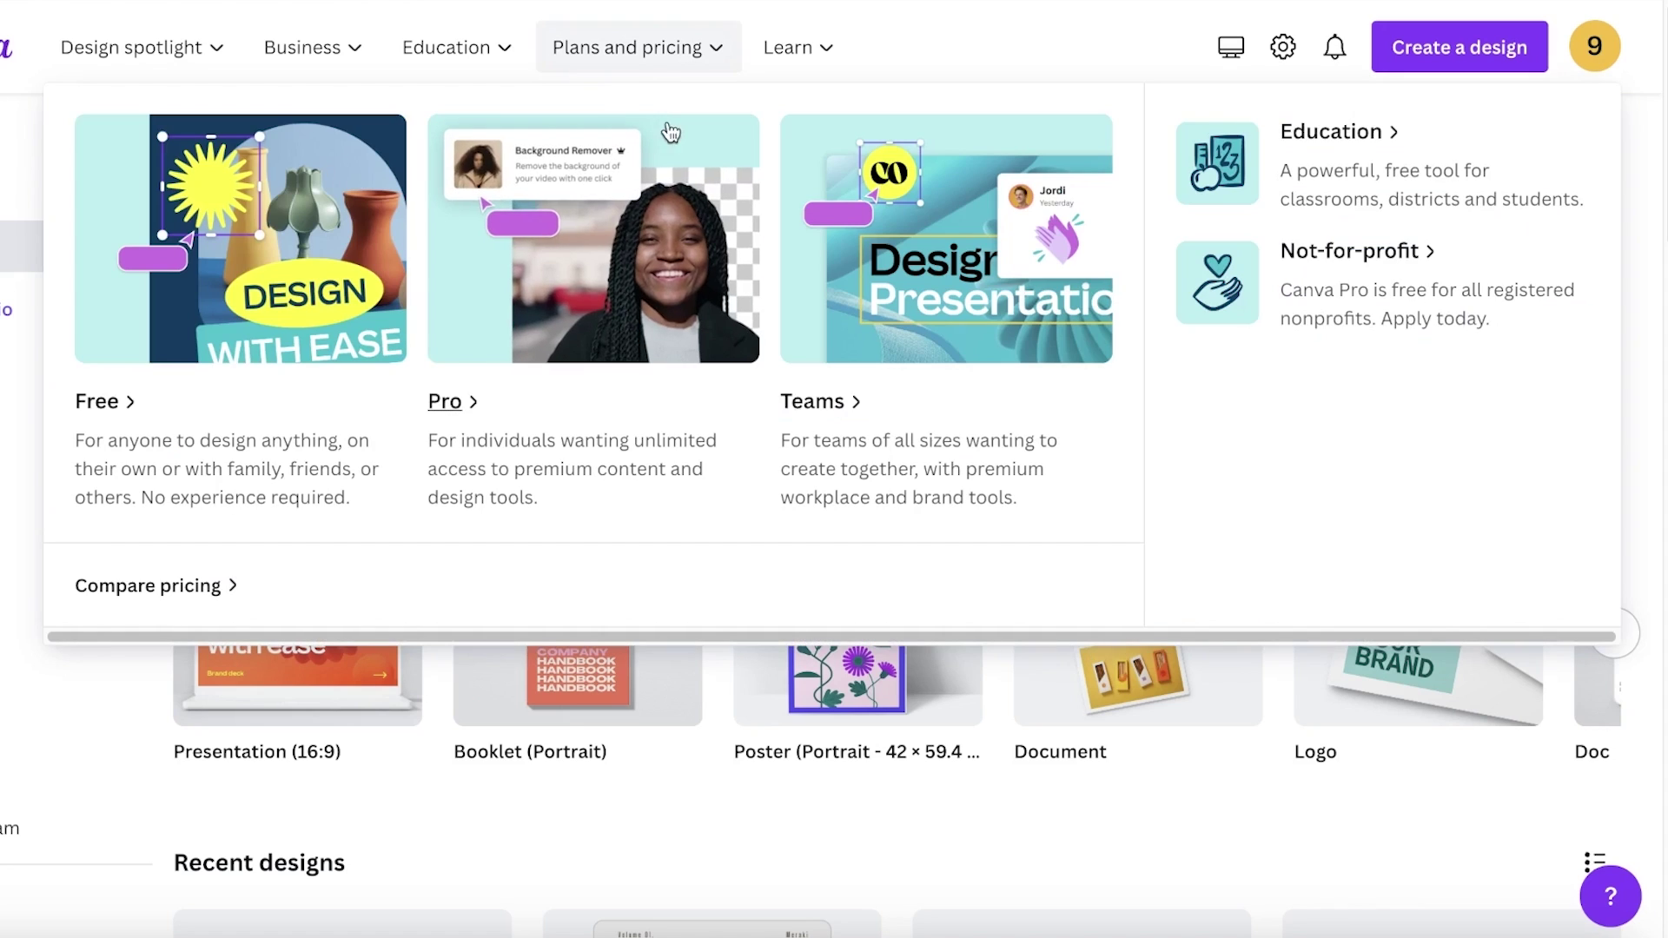
{"action": "mouse_move", "coordinate": [758, 749]}
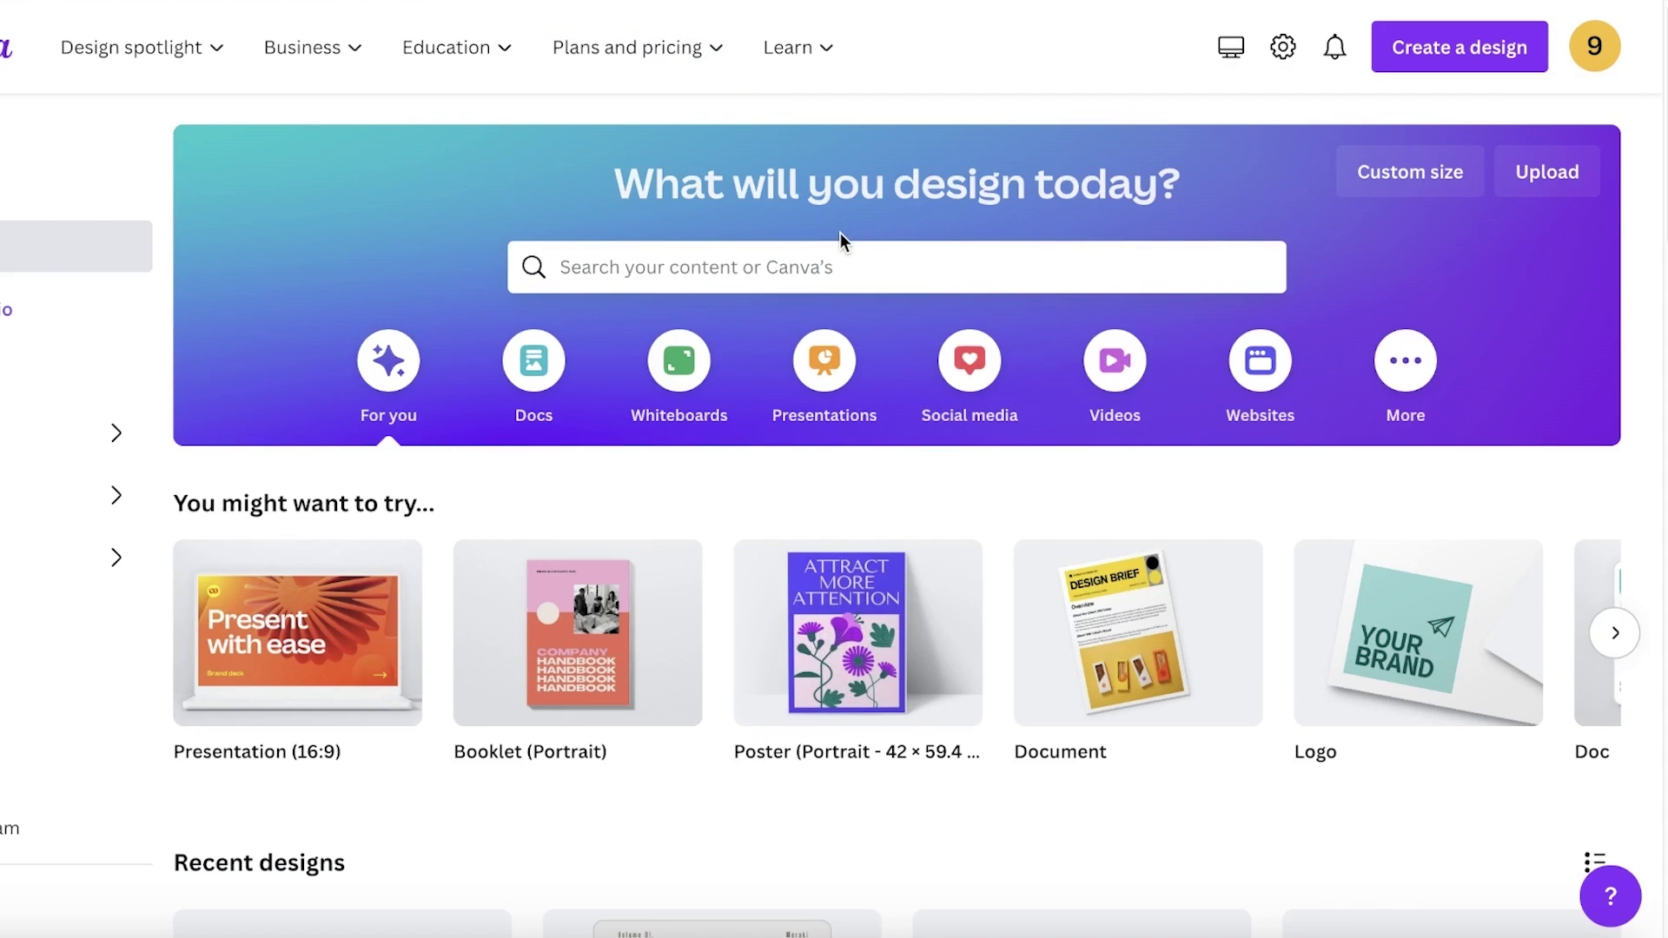
{"action": "scroll", "coordinate": [820, 206], "scroll_direction": "down", "scroll_amount": 5}
{"action": "scroll", "coordinate": [820, 206], "scroll_direction": "up", "scroll_amount": 5}
{"action": "left_click", "coordinate": [1116, 358]}
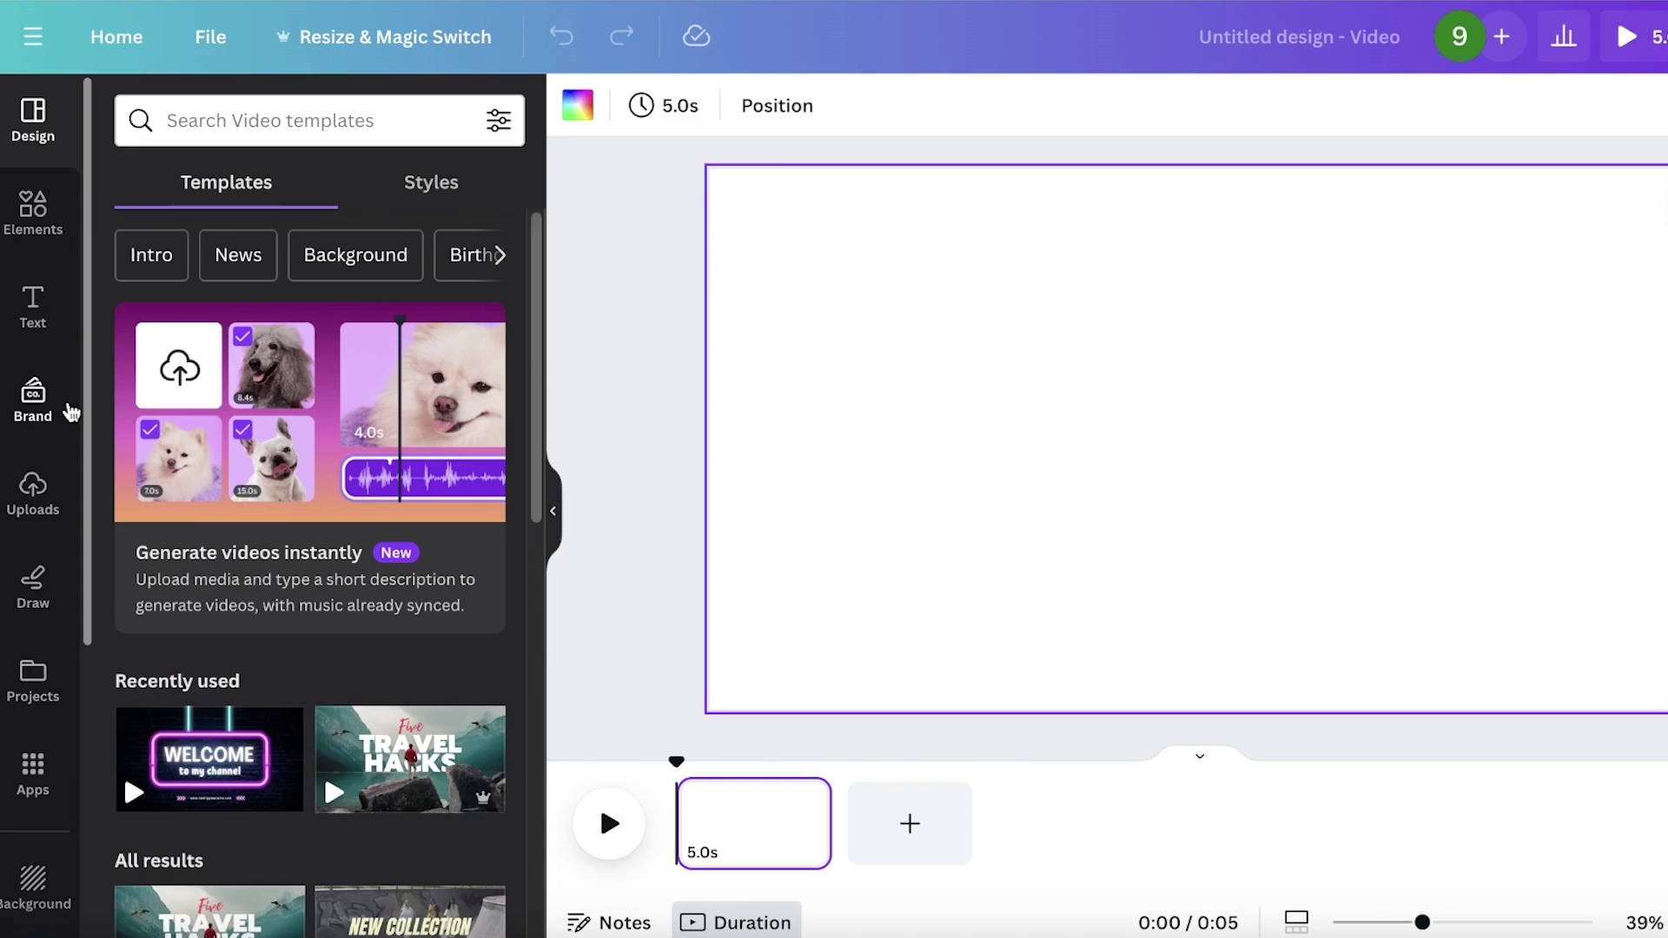
Upload butterfl.mp4 from Downloads to Canva's uploaded videos.
{"action": "left_click", "coordinate": [40, 497]}
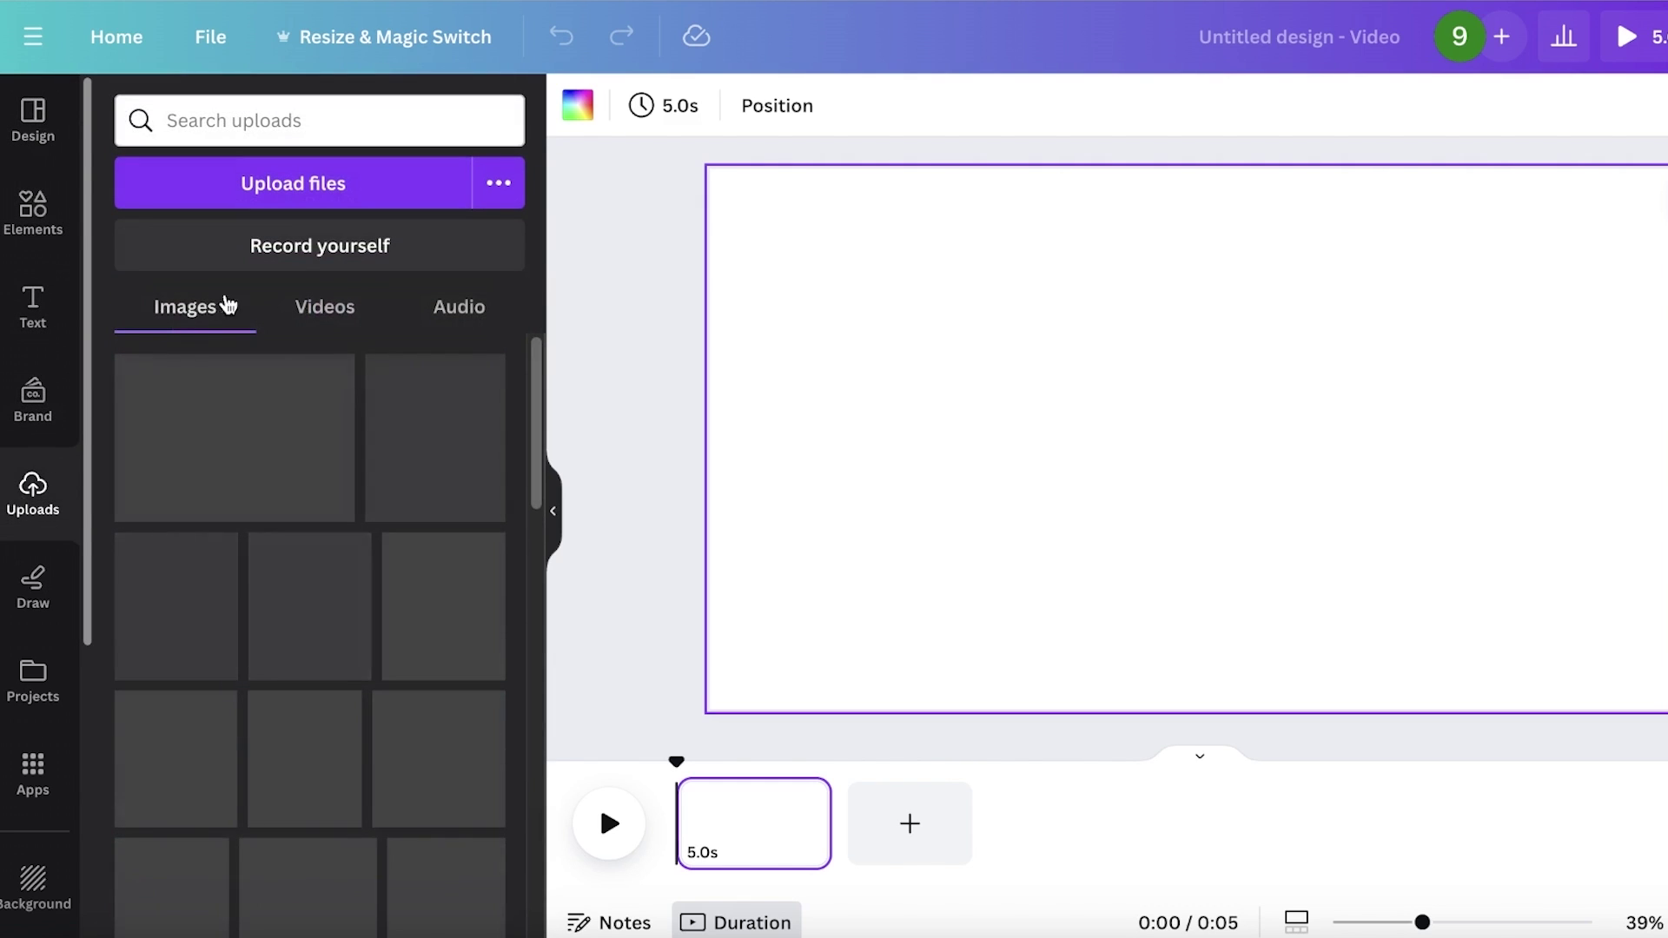
{"action": "left_click", "coordinate": [325, 306]}
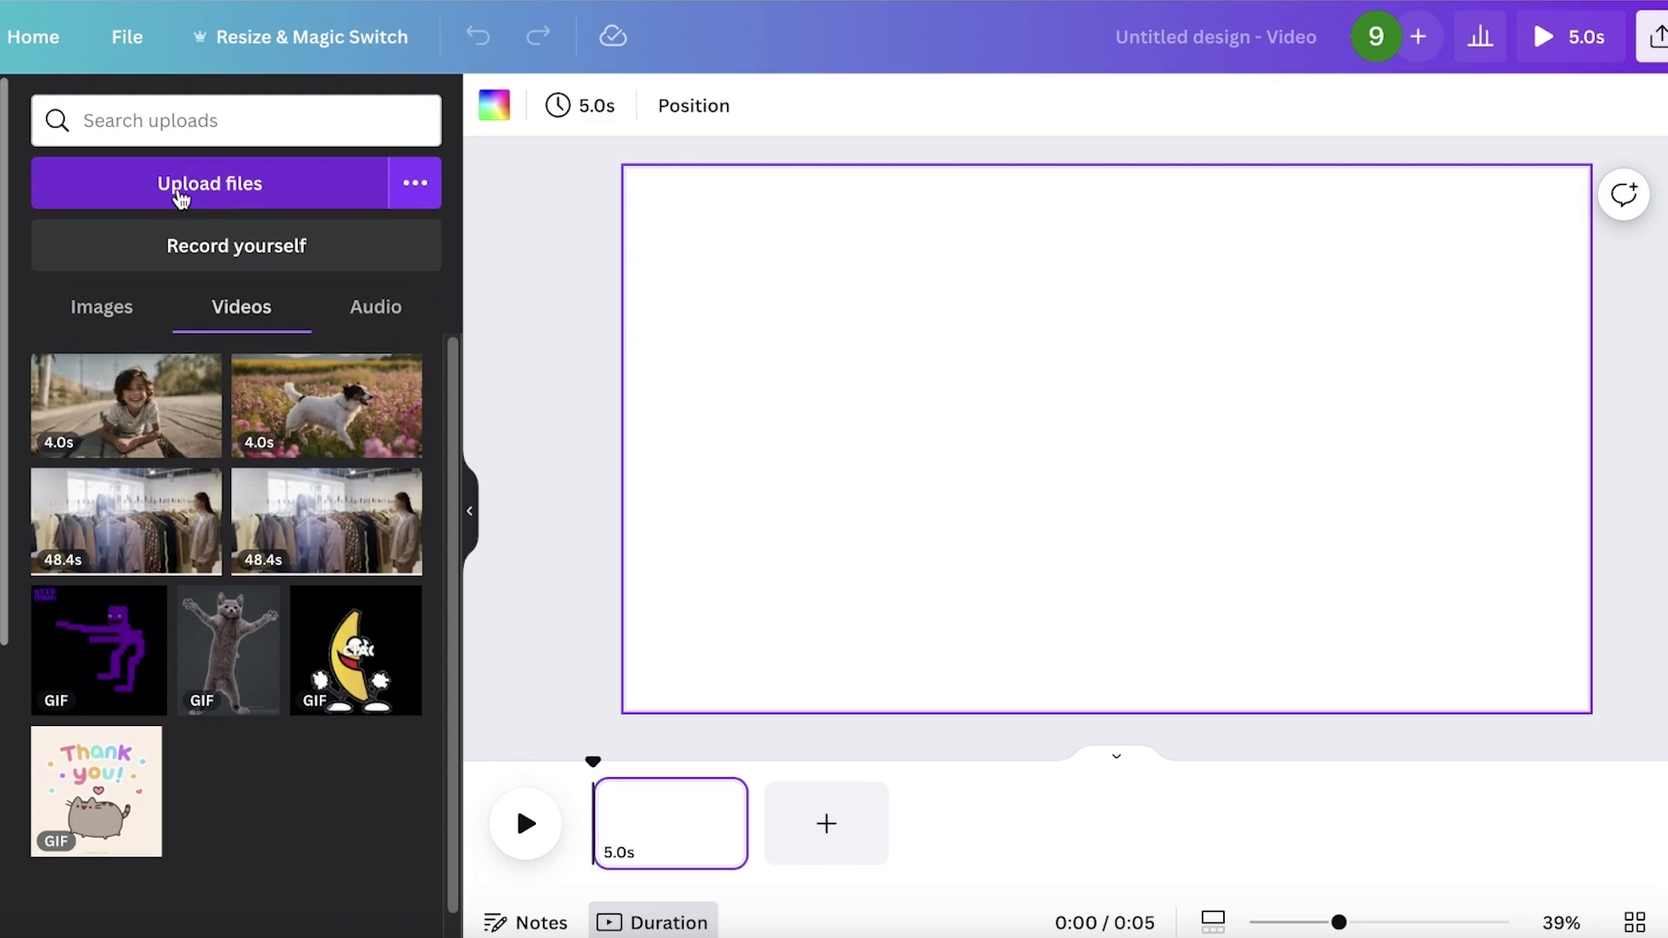
{"action": "left_click", "coordinate": [180, 189]}
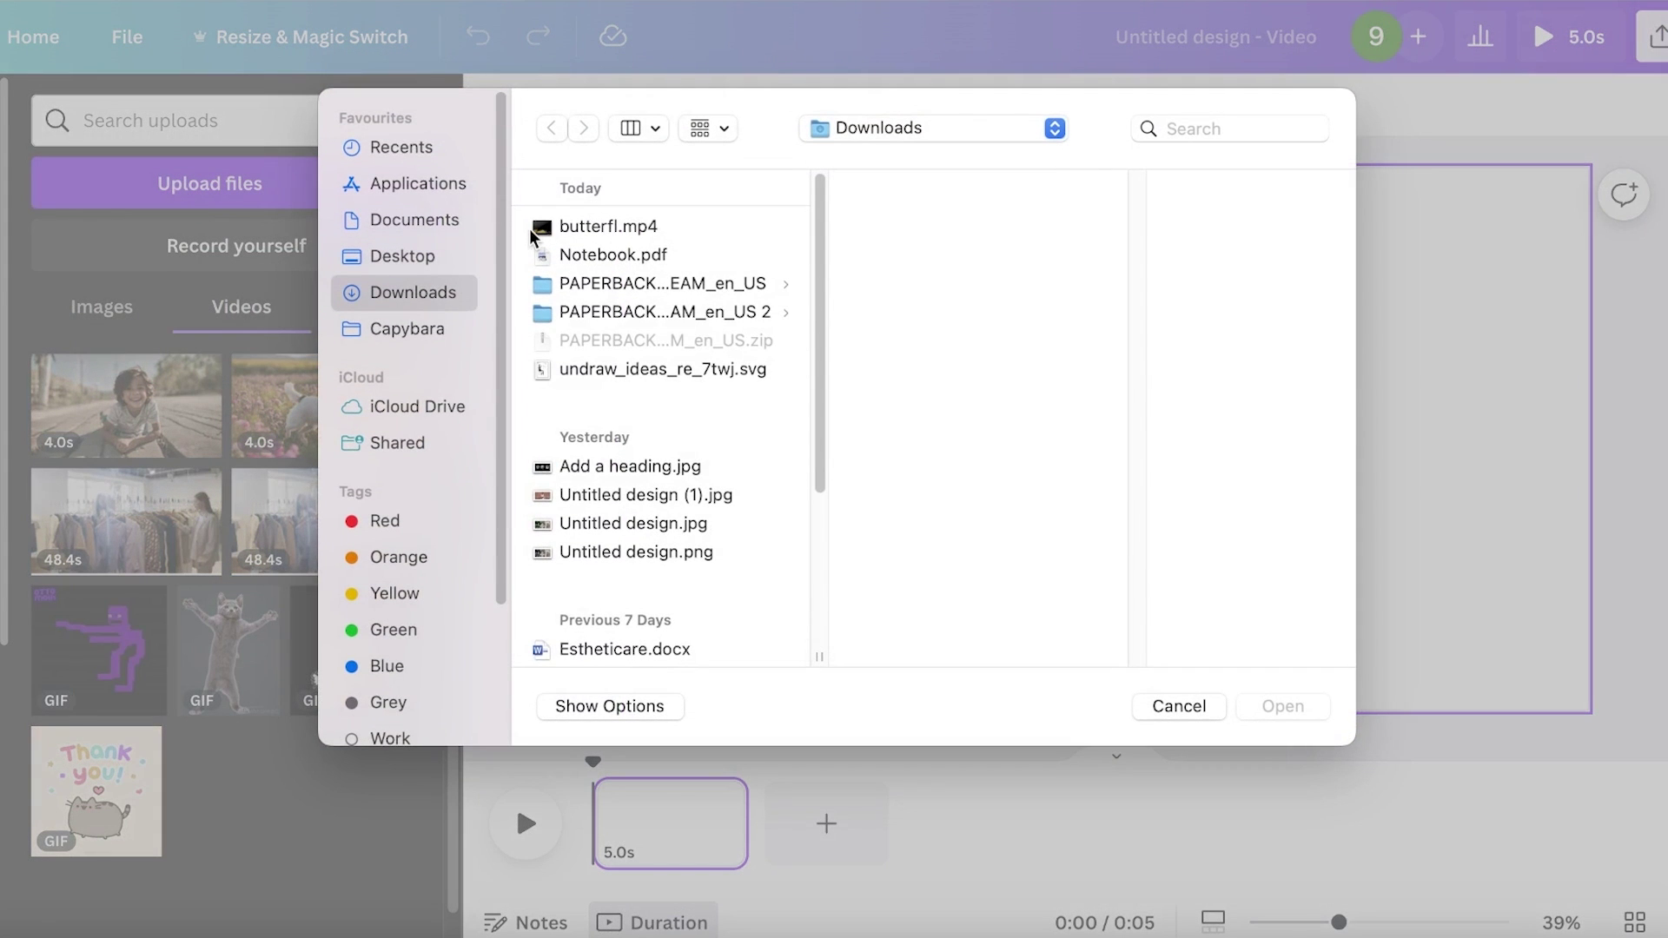
{"action": "left_click", "coordinate": [531, 233]}
{"action": "left_click", "coordinate": [1255, 708]}
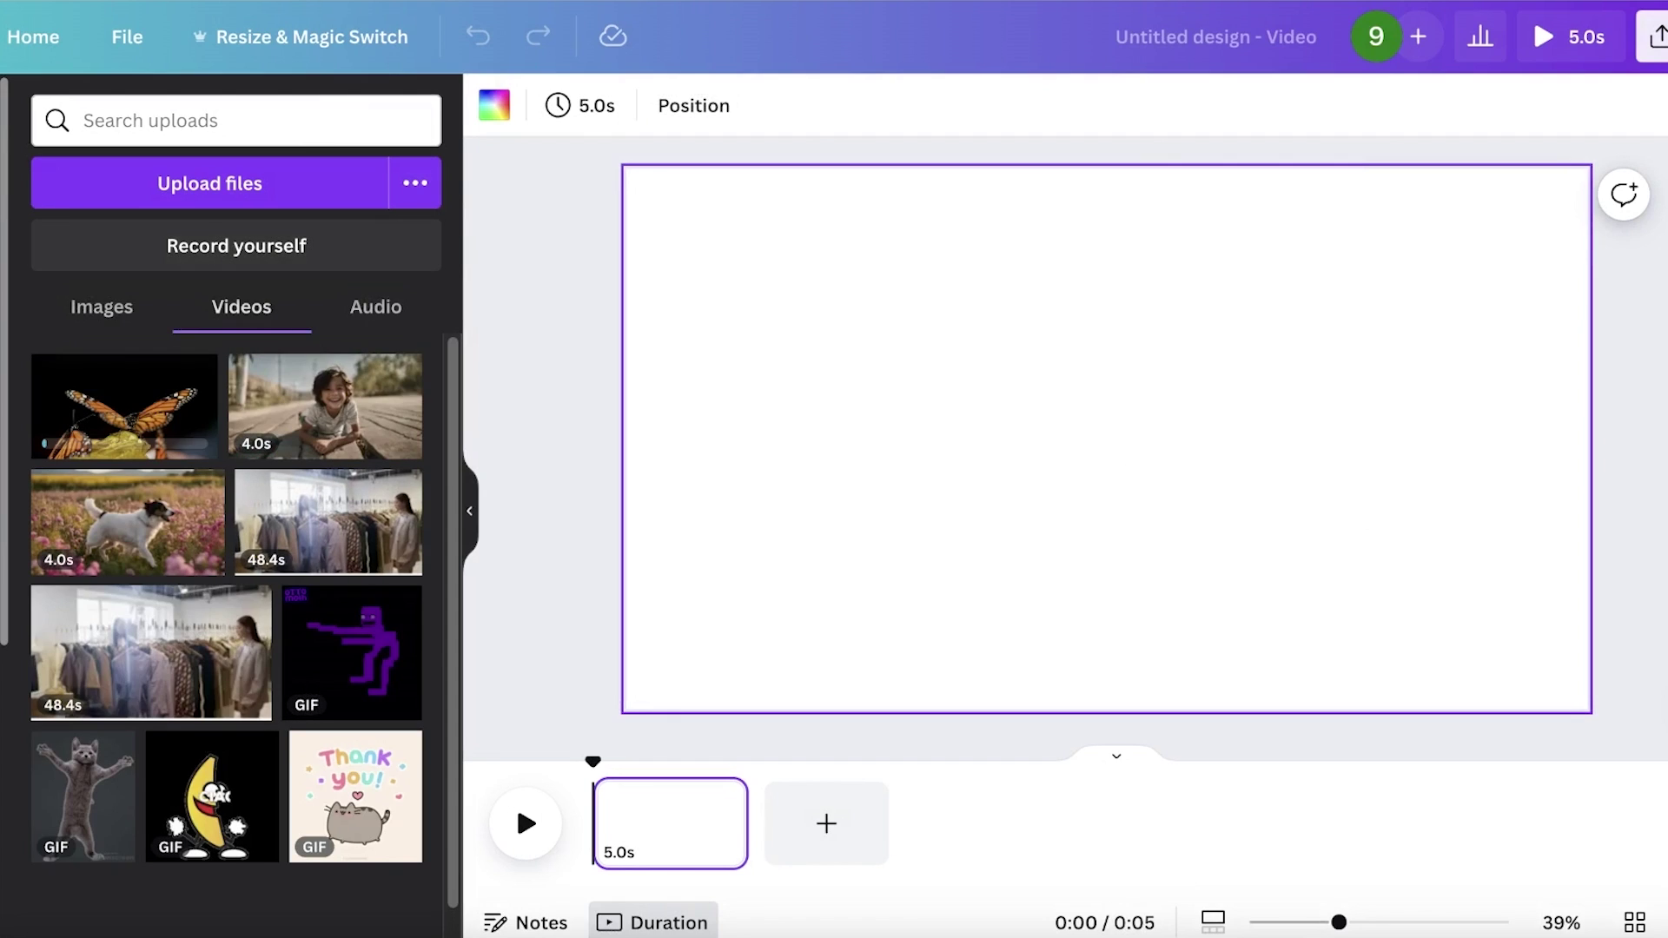
Look through Canva's video design templates.
{"action": "scroll", "coordinate": [139, 526], "scroll_direction": "down", "scroll_amount": 10}
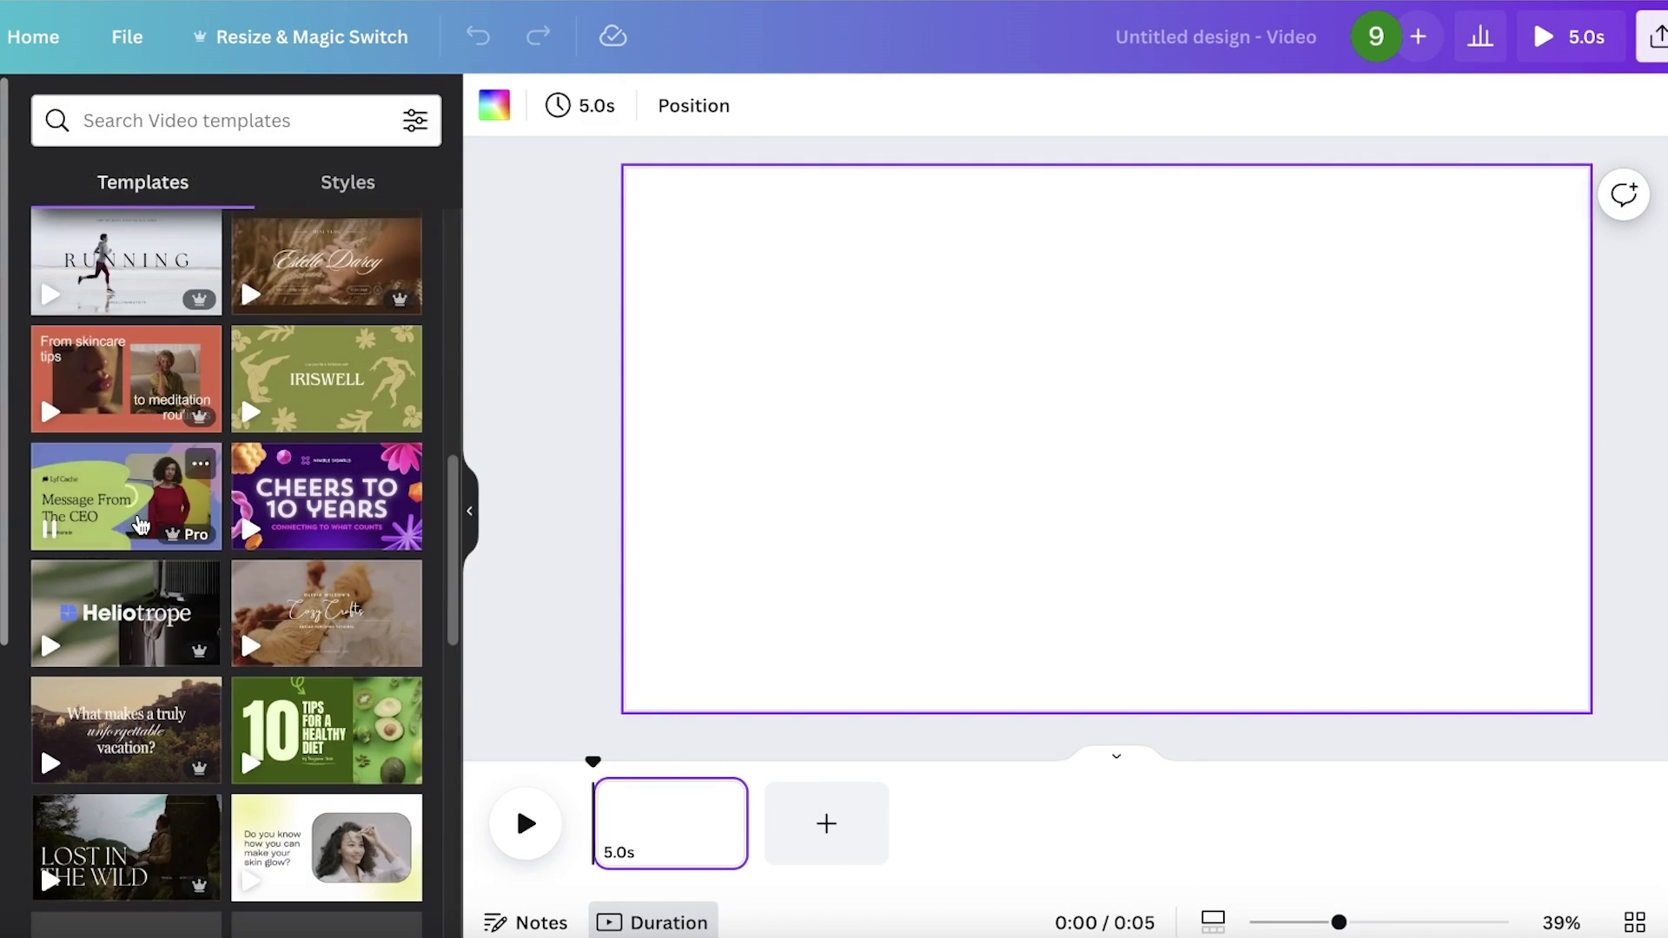
{"action": "mouse_move", "coordinate": [289, 454]}
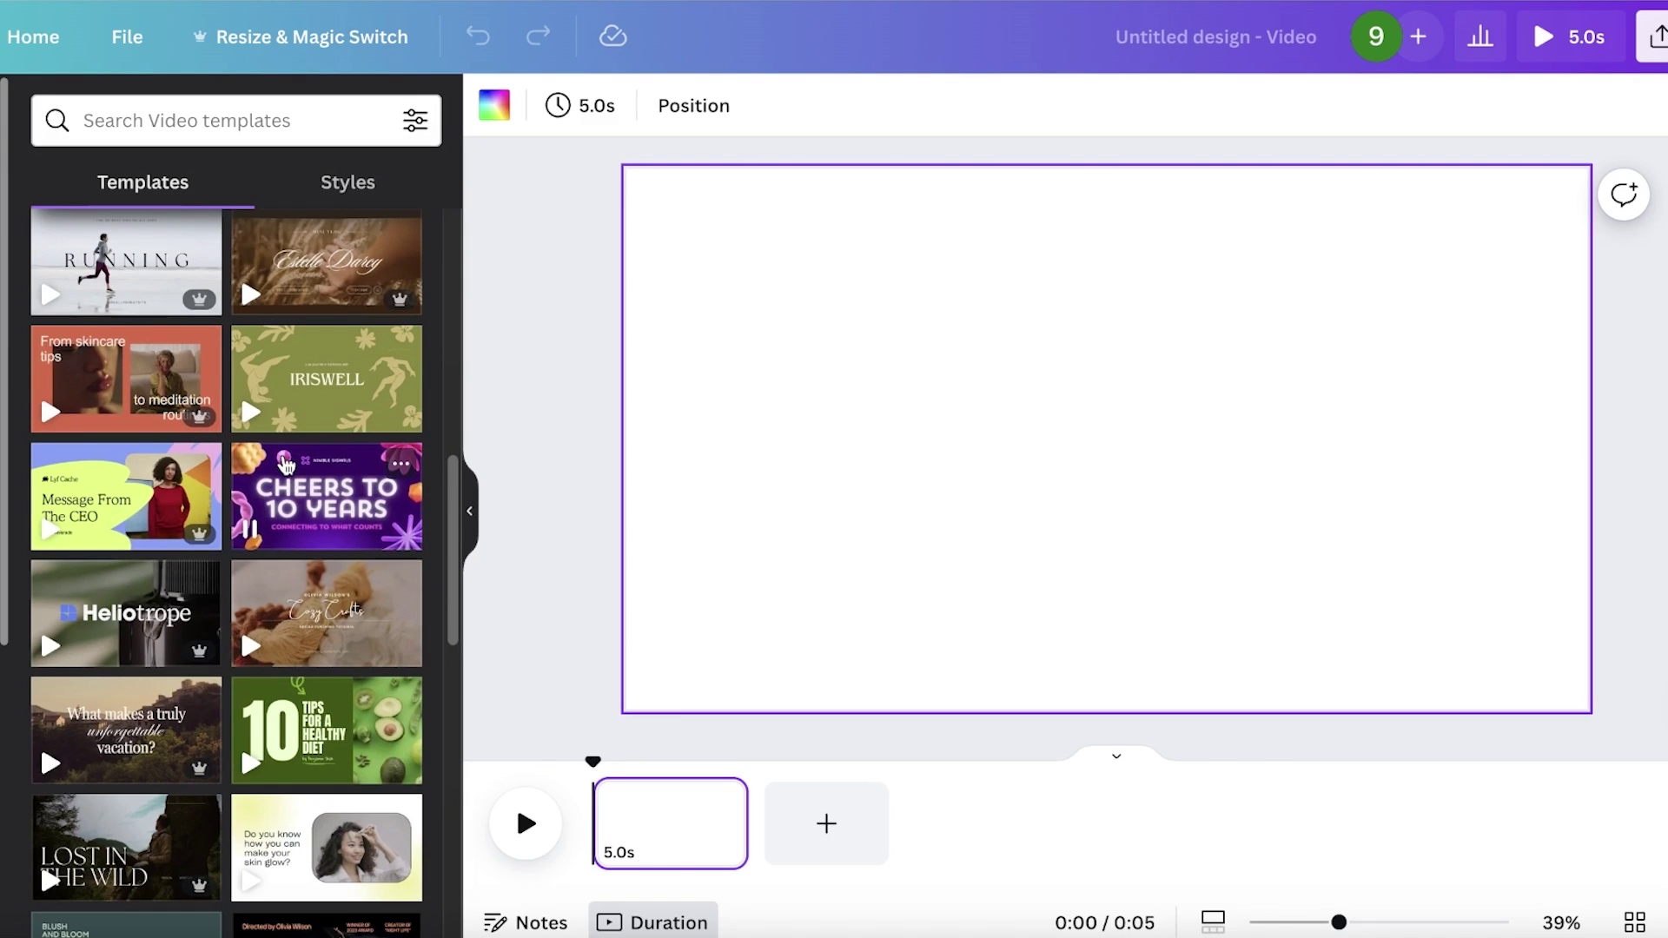
{"action": "mouse_move", "coordinate": [118, 401]}
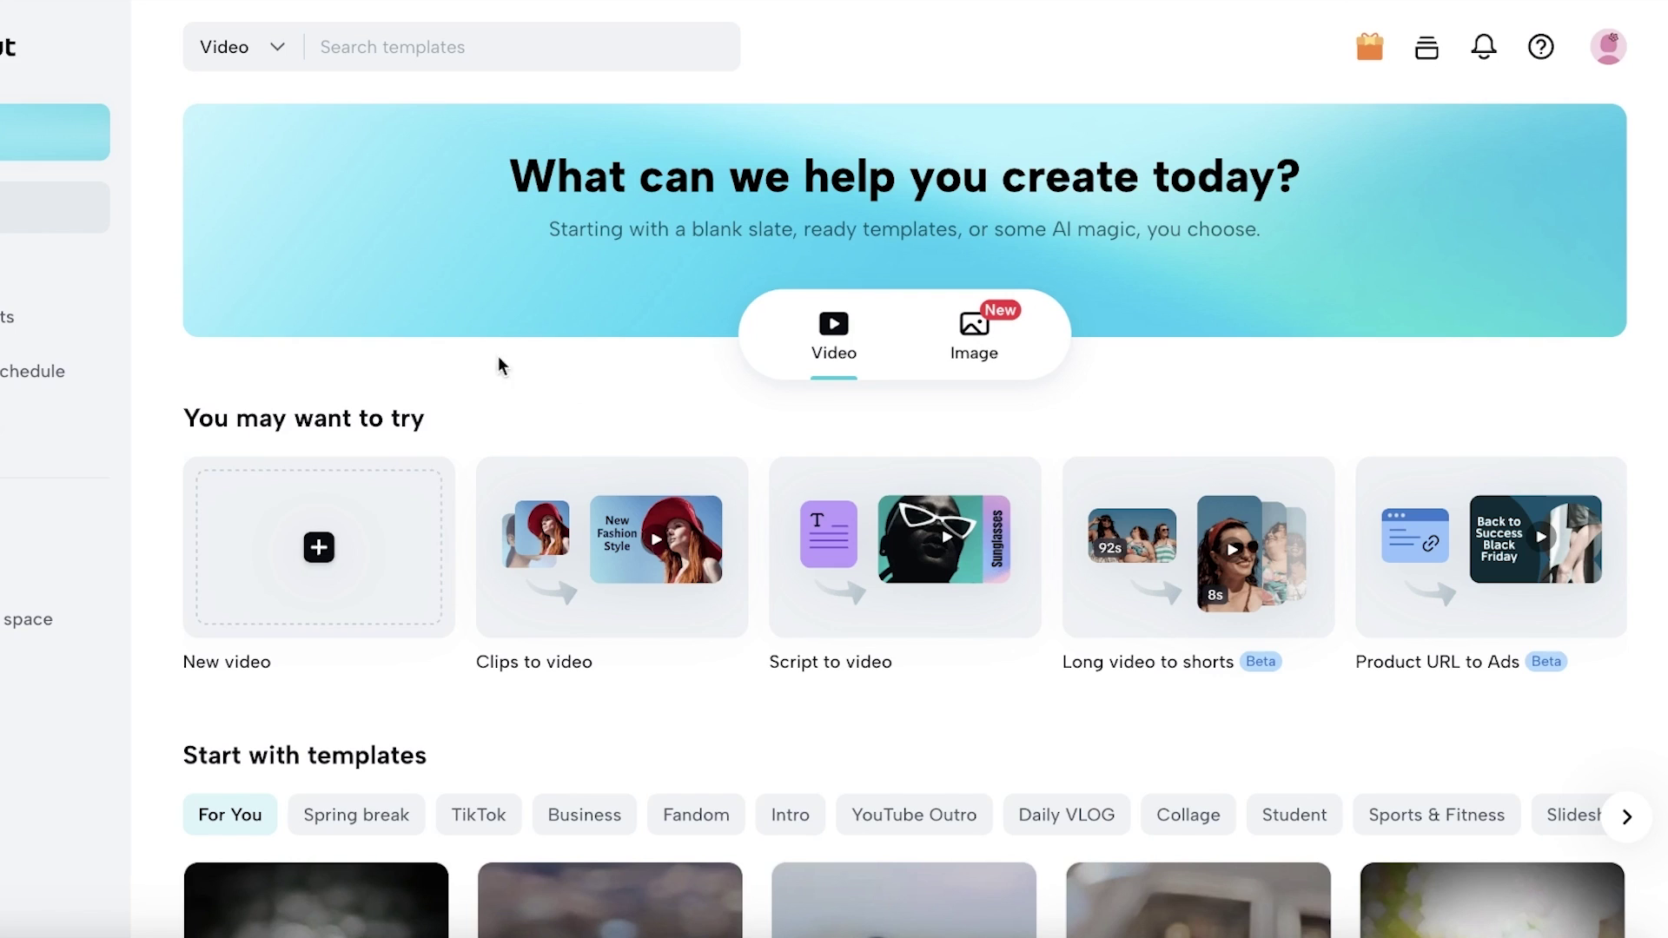
Browse CapCut's Templates page, then return to Home.
{"action": "left_click", "coordinate": [52, 261]}
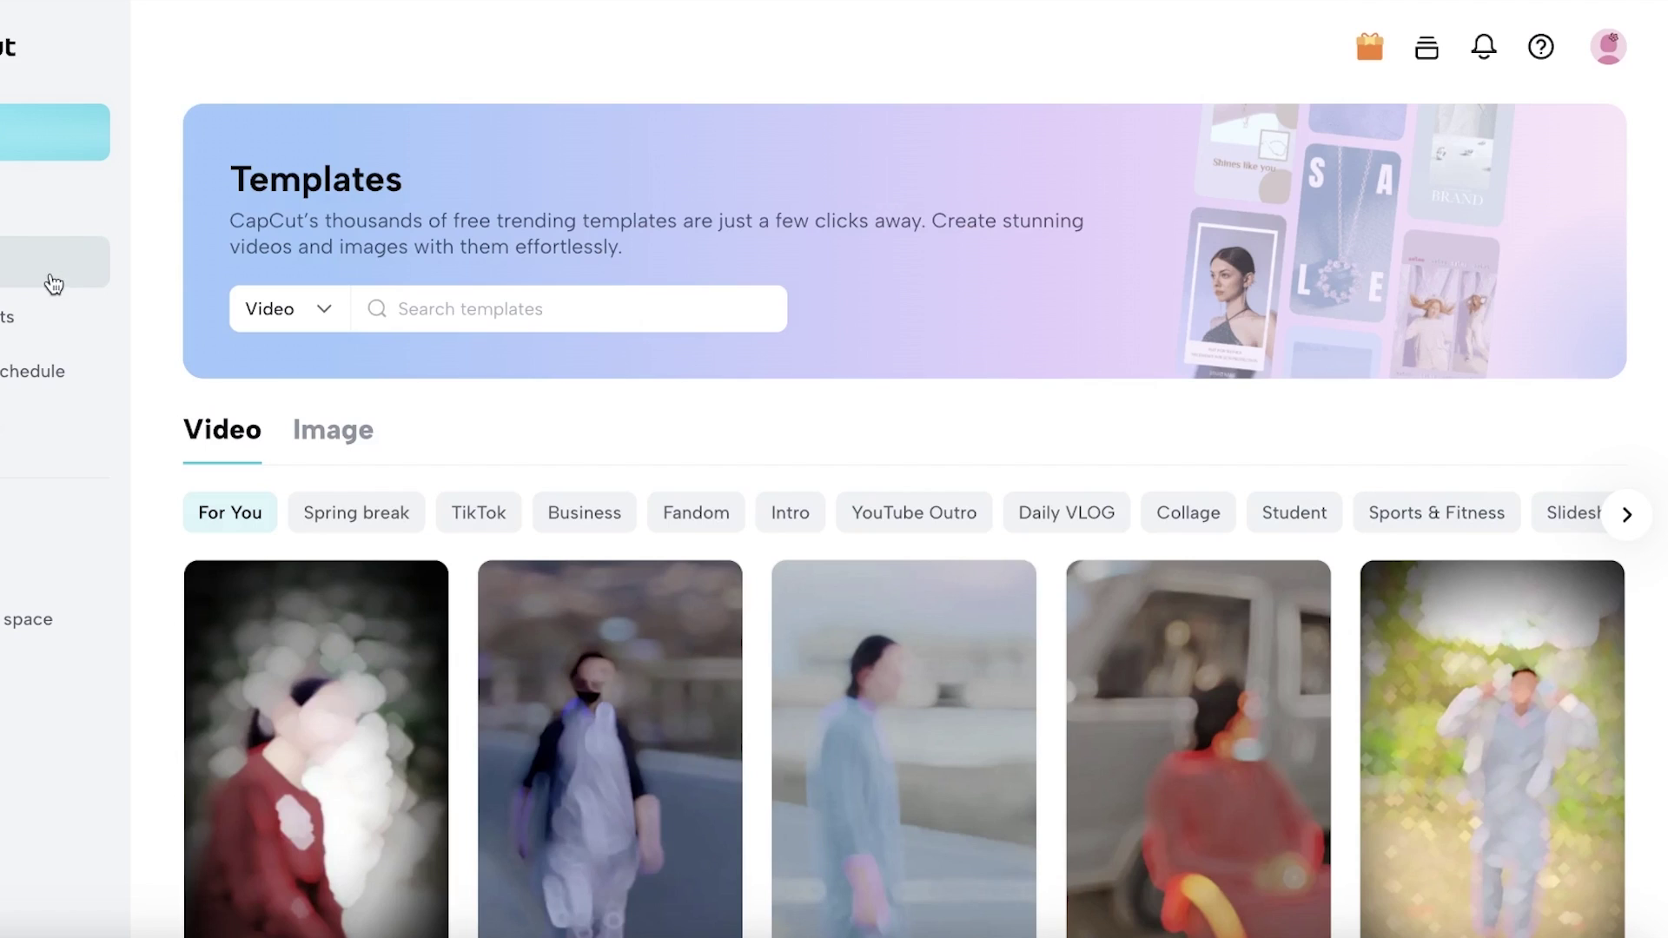
{"action": "scroll", "coordinate": [685, 320], "scroll_direction": "down", "scroll_amount": 3}
{"action": "scroll", "coordinate": [279, 398], "scroll_direction": "down", "scroll_amount": 5}
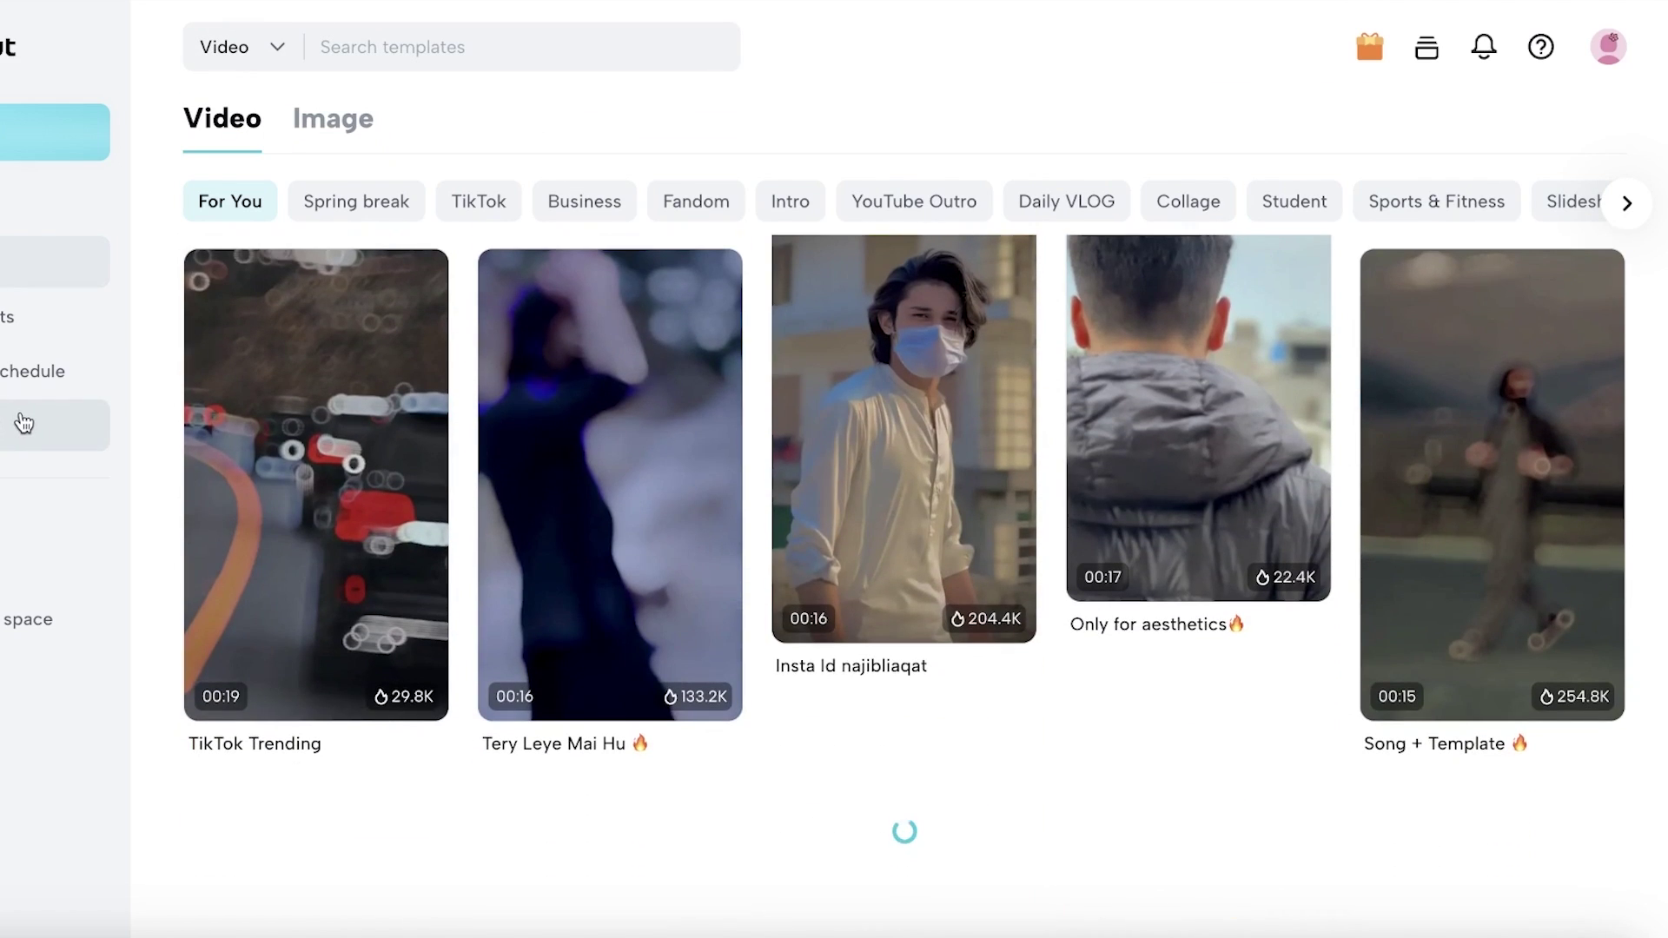
{"action": "scroll", "coordinate": [287, 409], "scroll_direction": "up", "scroll_amount": 10}
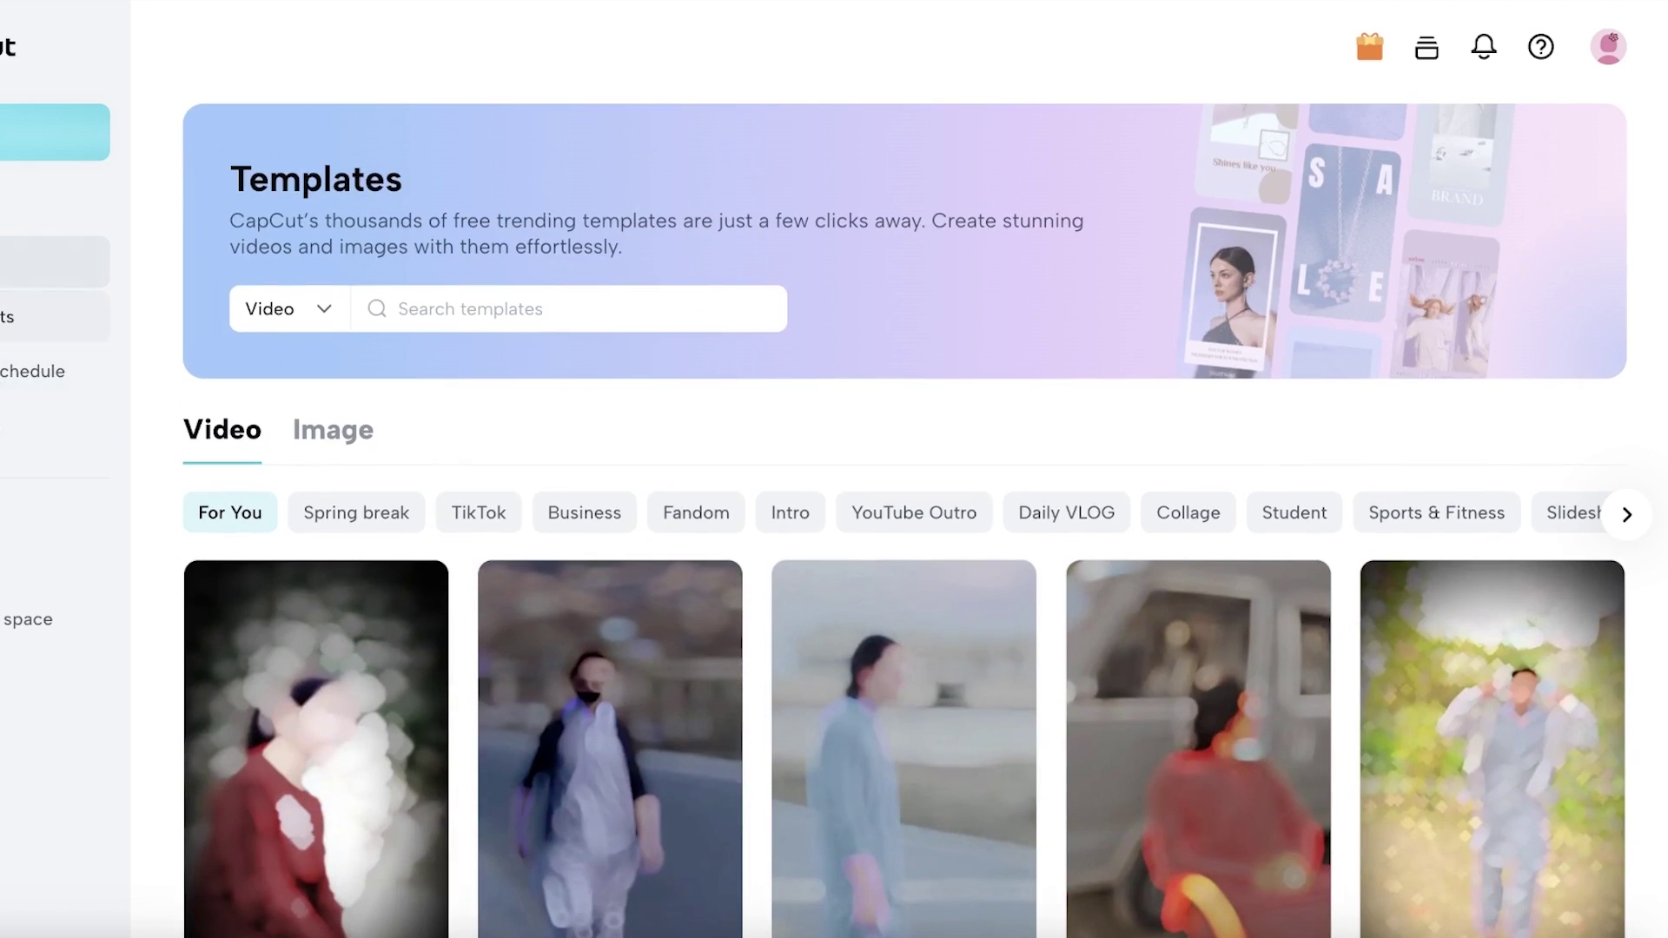
{"action": "left_click", "coordinate": [52, 207]}
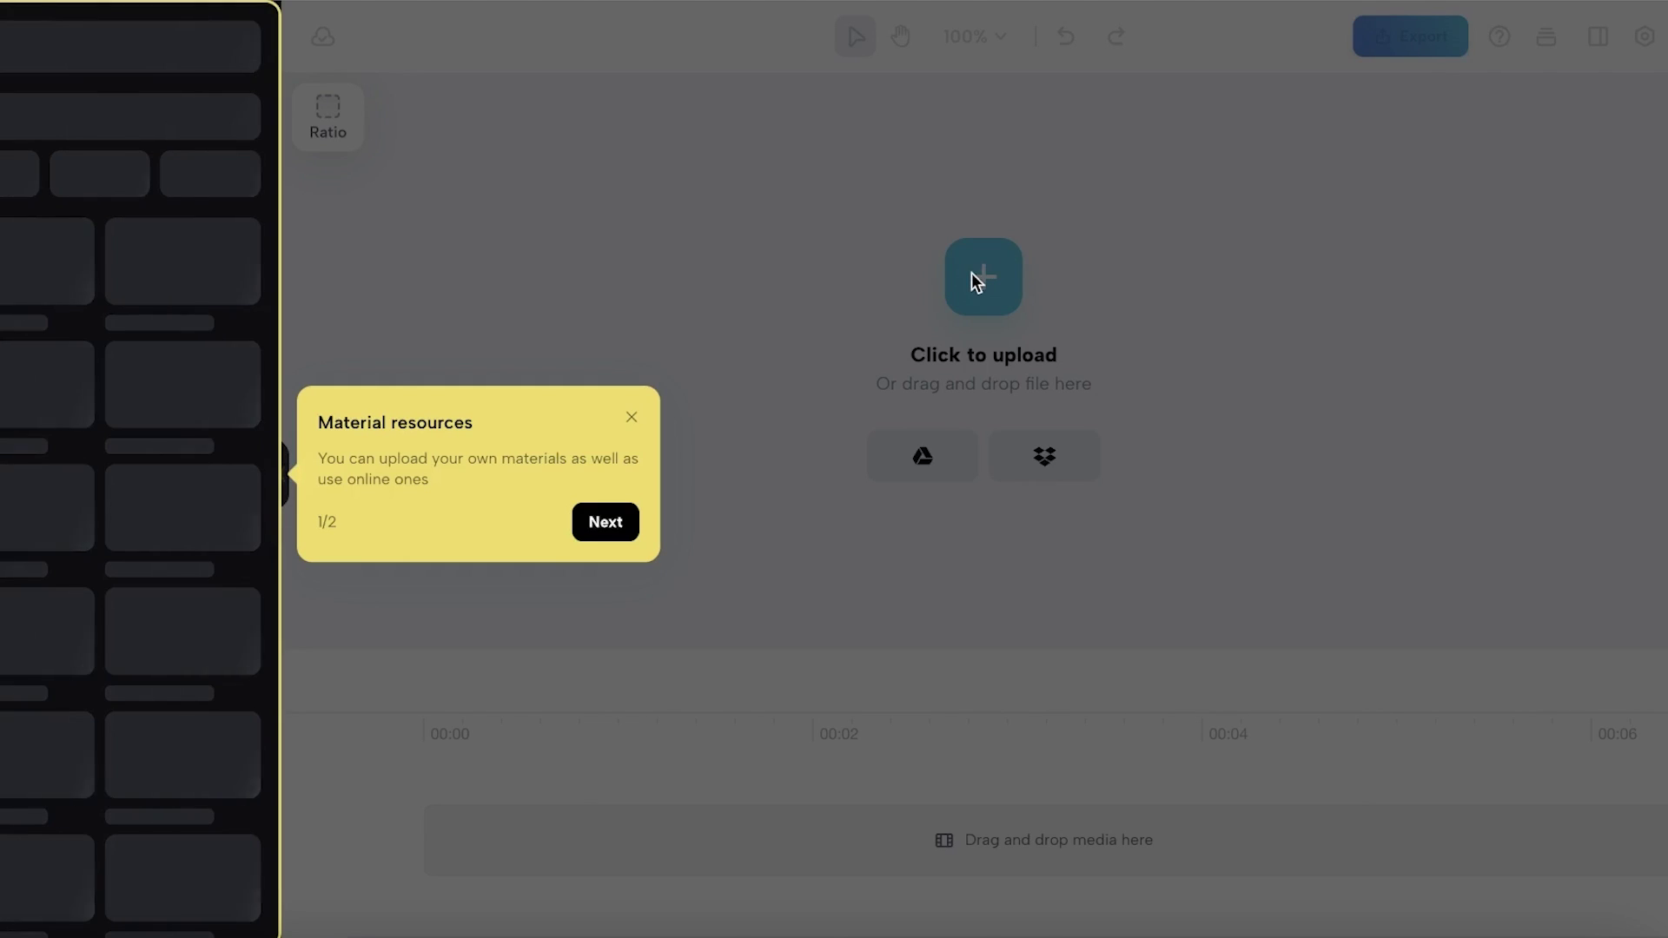
Skip the new-project tour and add butterfl.mp4 to the CapCut project.
{"action": "left_click", "coordinate": [599, 522]}
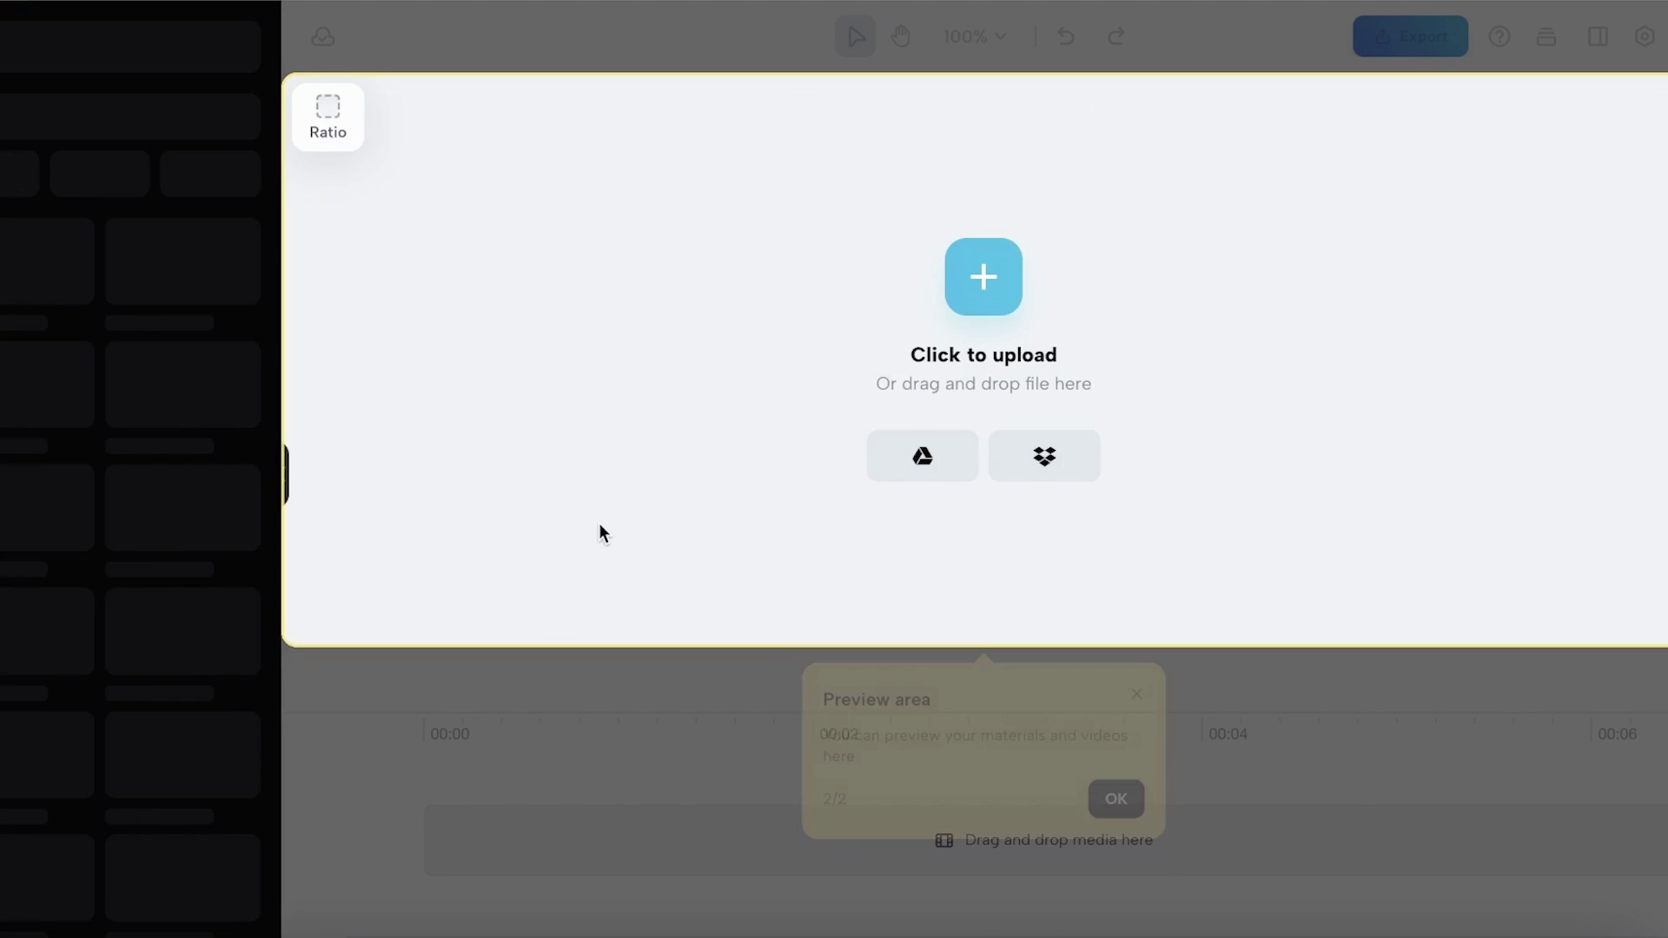
{"action": "left_click", "coordinate": [1109, 793]}
{"action": "left_click", "coordinate": [239, 344]}
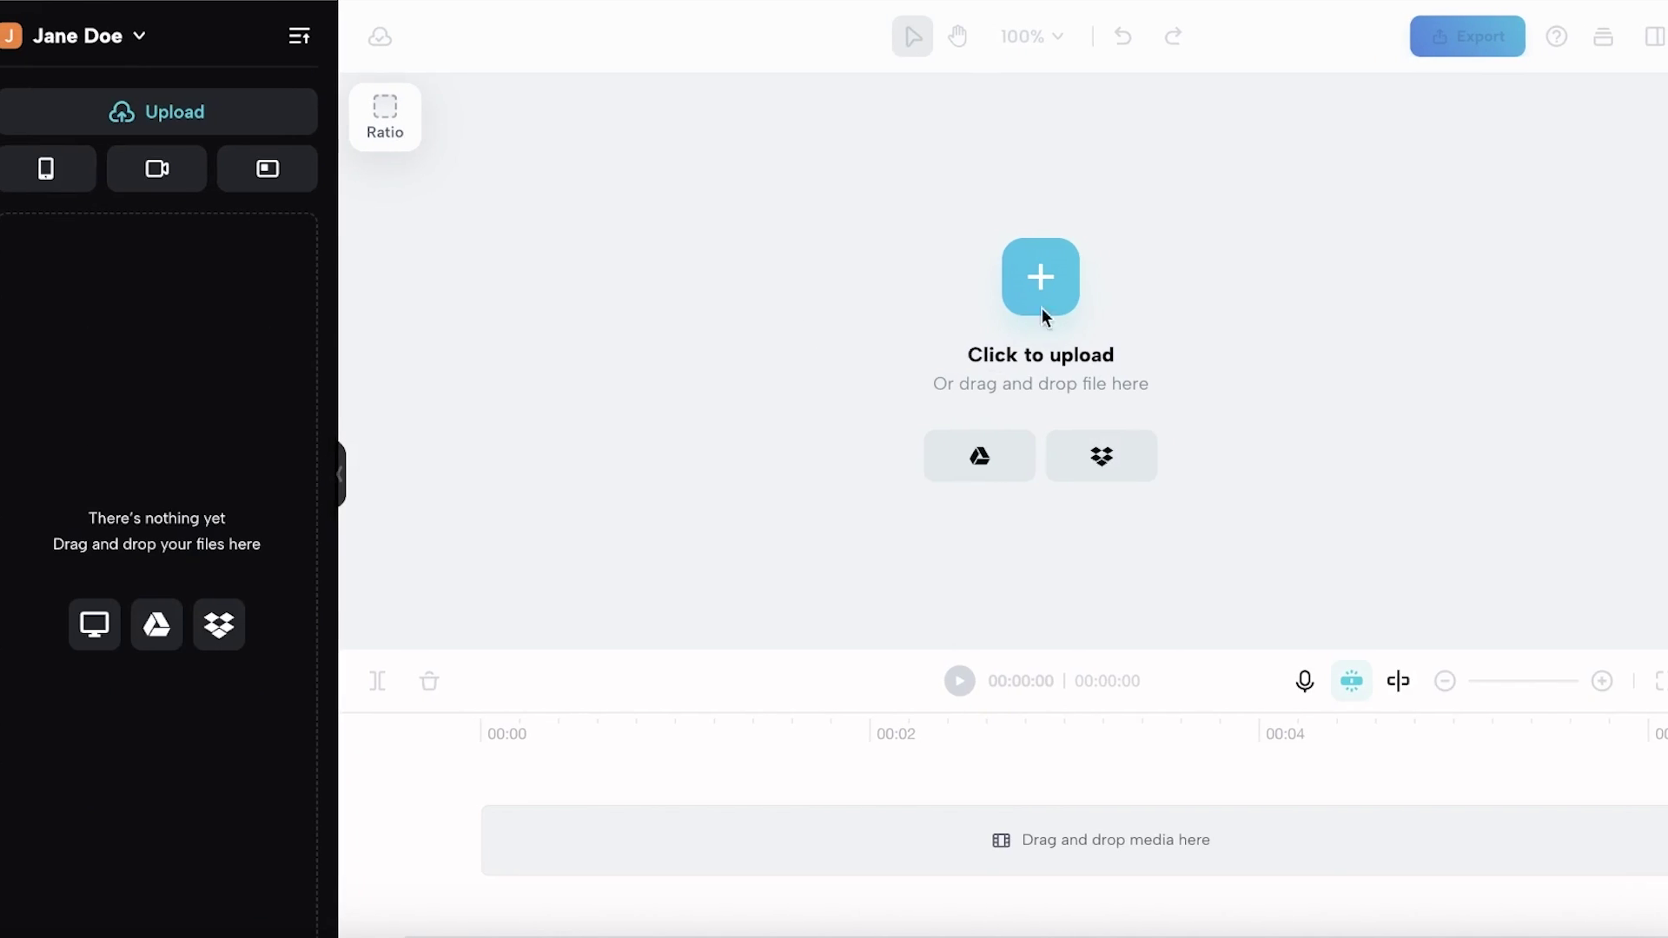
{"action": "left_click", "coordinate": [1111, 278]}
{"action": "left_click", "coordinate": [623, 228]}
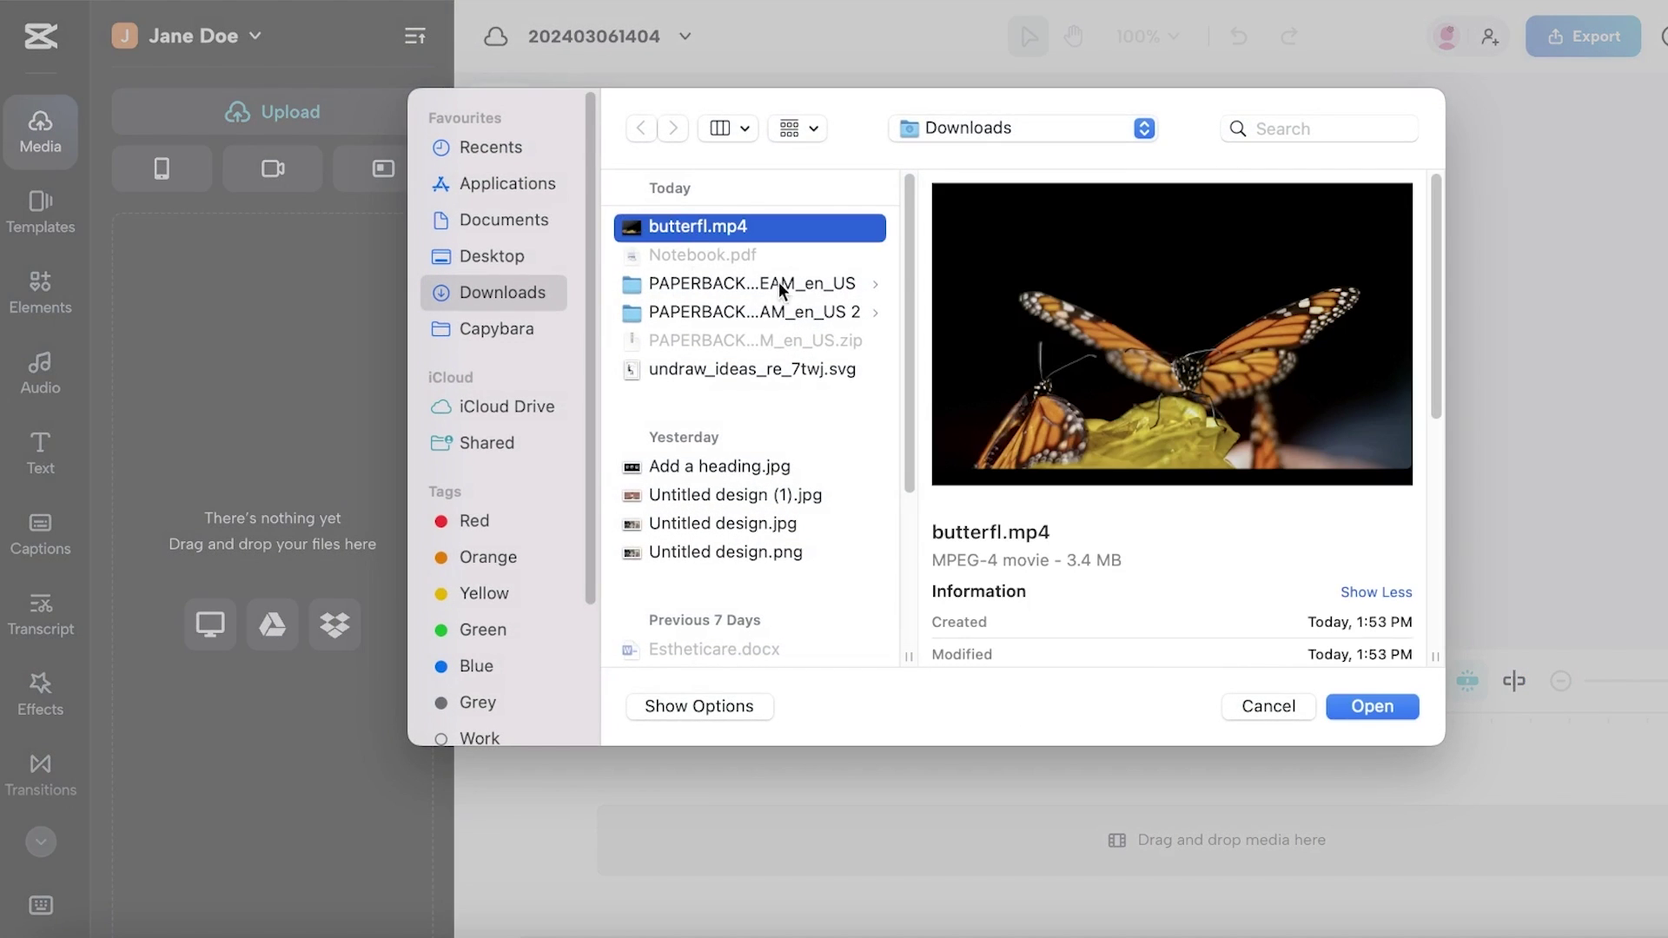
{"action": "left_click", "coordinate": [1385, 712]}
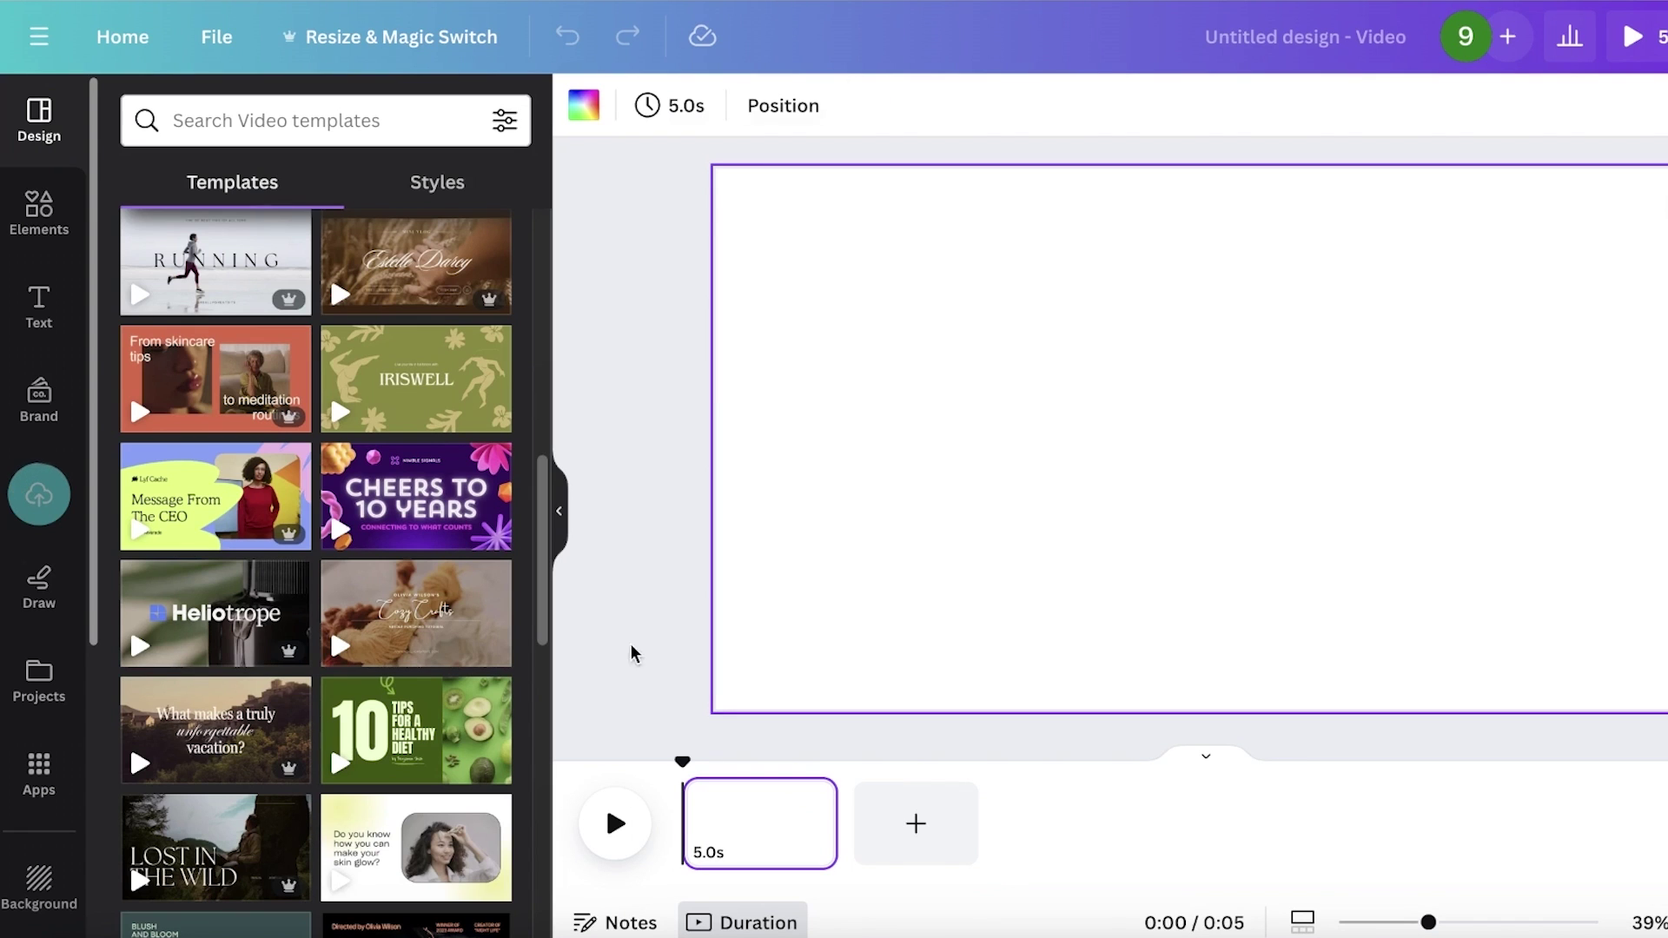
Place the uploaded butterfly video on the Canva page and stretch it to fill the page.
{"action": "left_click", "coordinate": [33, 513]}
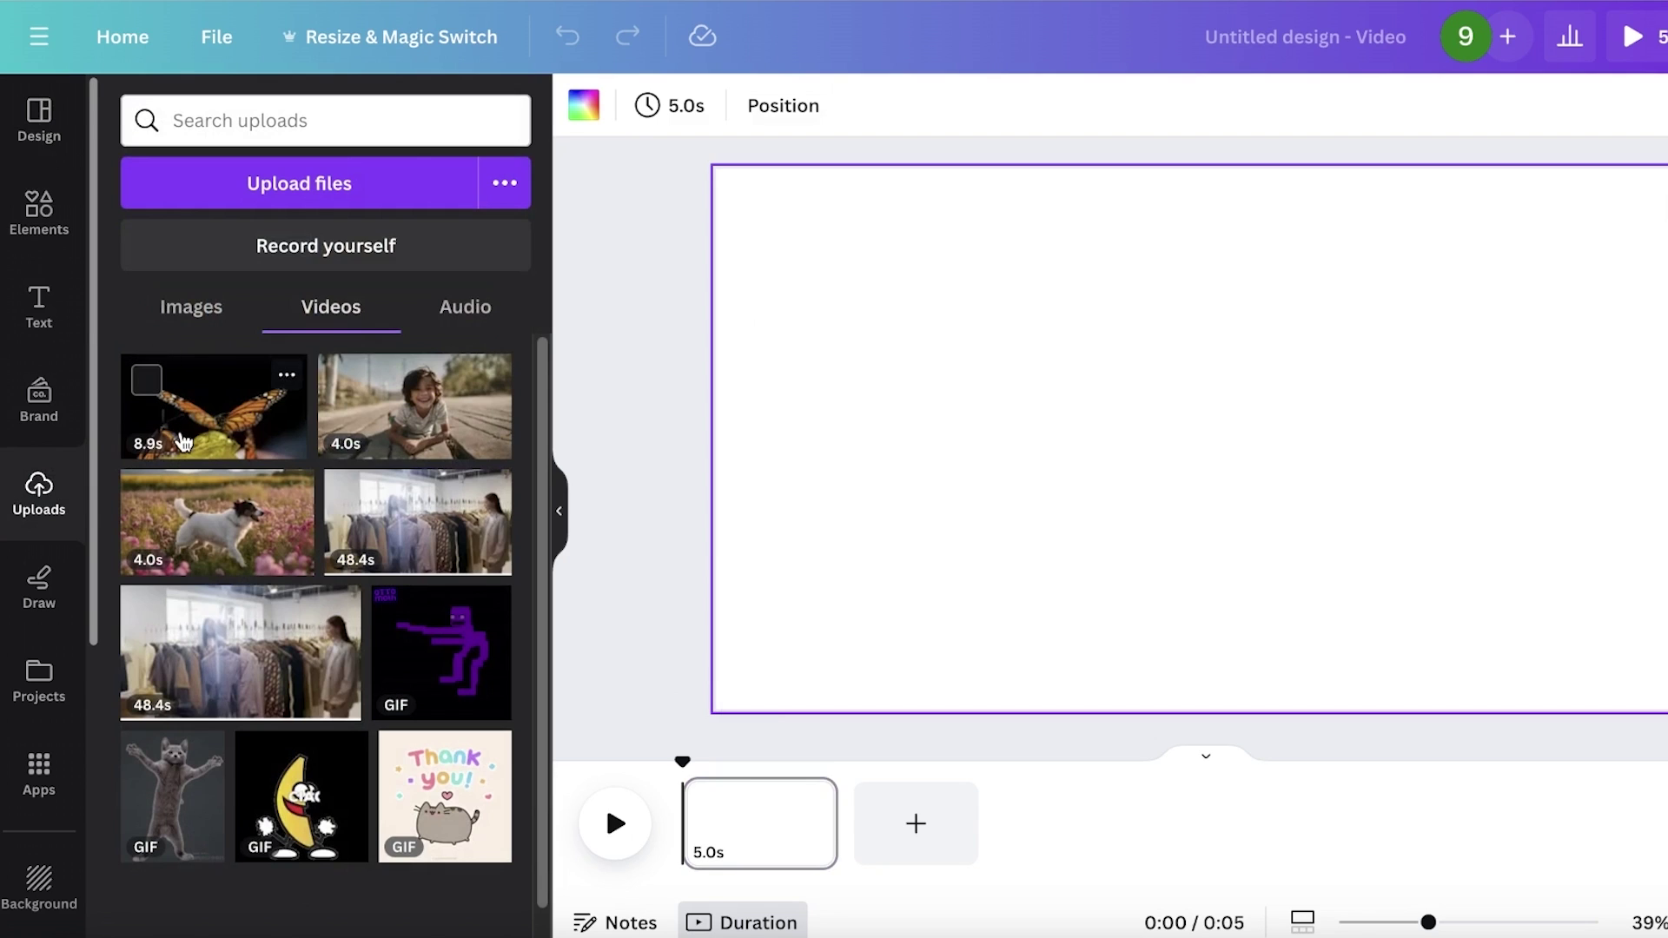
{"action": "left_click", "coordinate": [187, 417]}
{"action": "left_click_drag", "start_coordinate": [940, 348], "coordinate": [904, 347]}
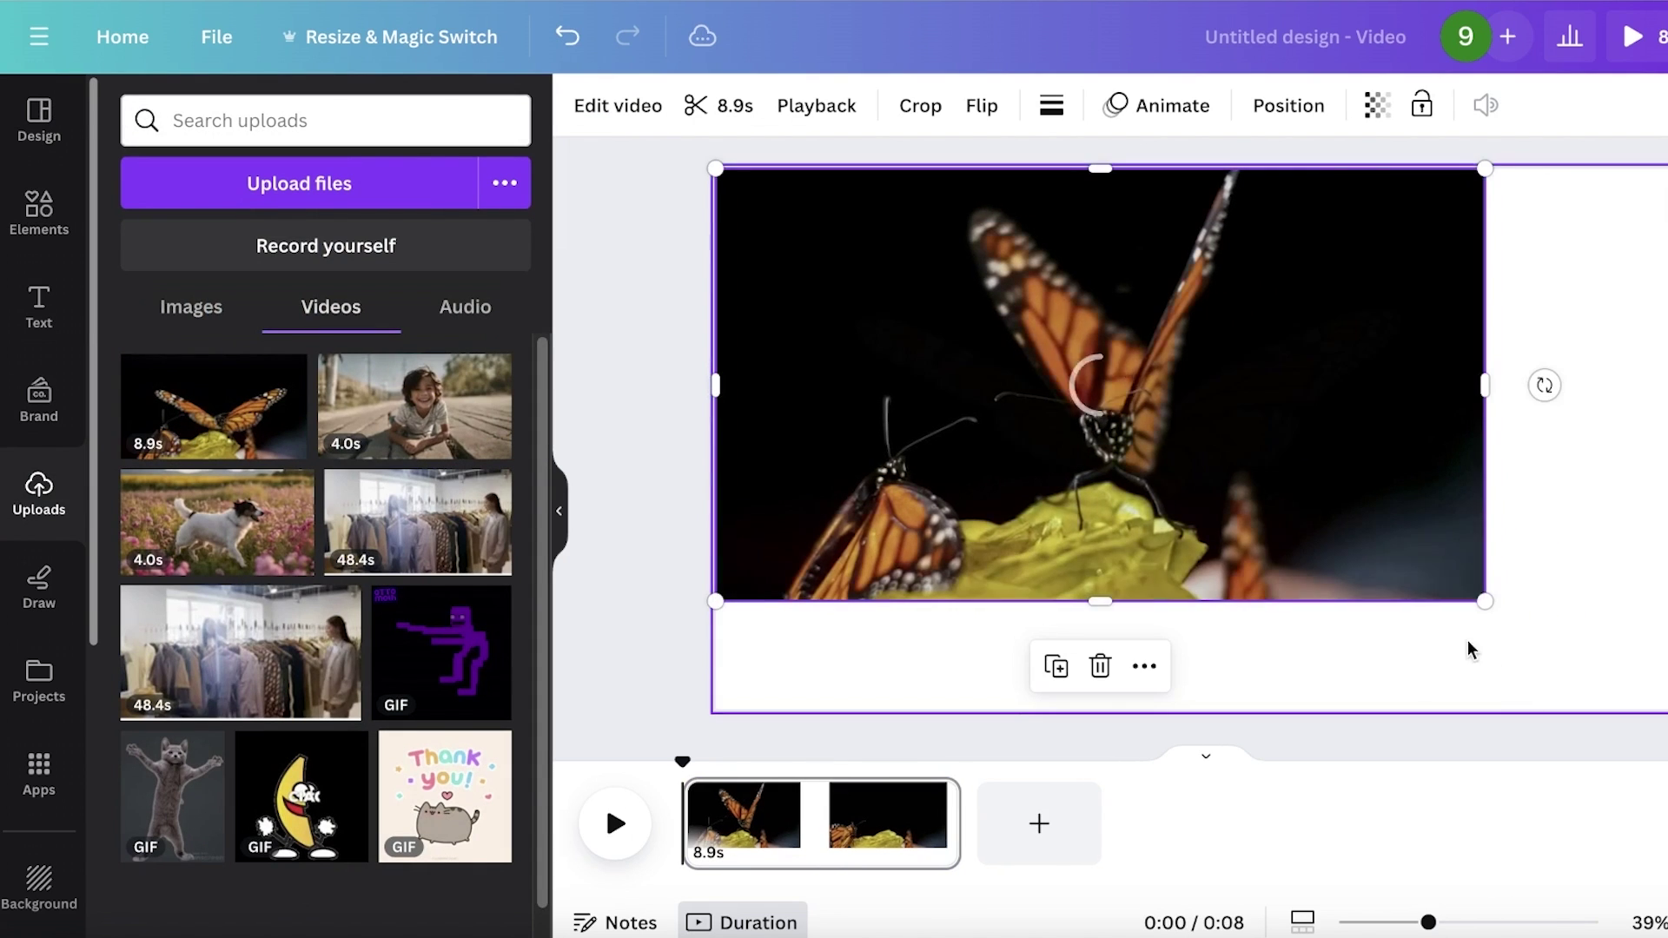
{"action": "left_click_drag", "start_coordinate": [1482, 596], "coordinate": [1637, 705]}
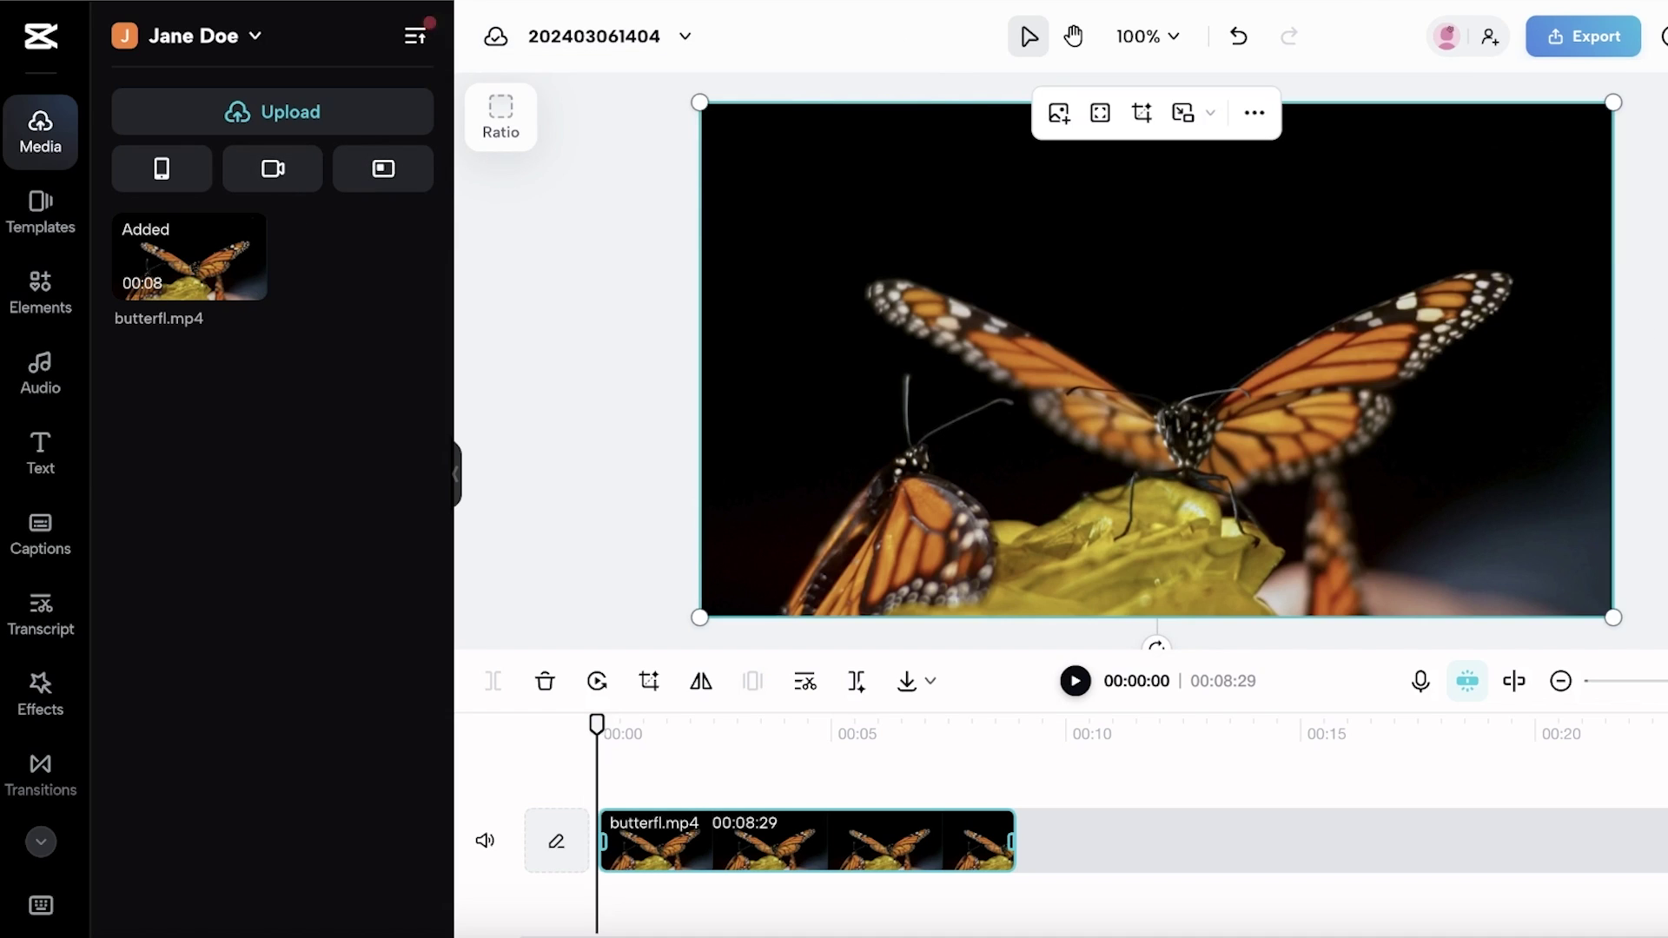
Preview the butterfly clip's background blur strengths, leaving the blur set to none.
{"action": "key", "text": "Escape"}
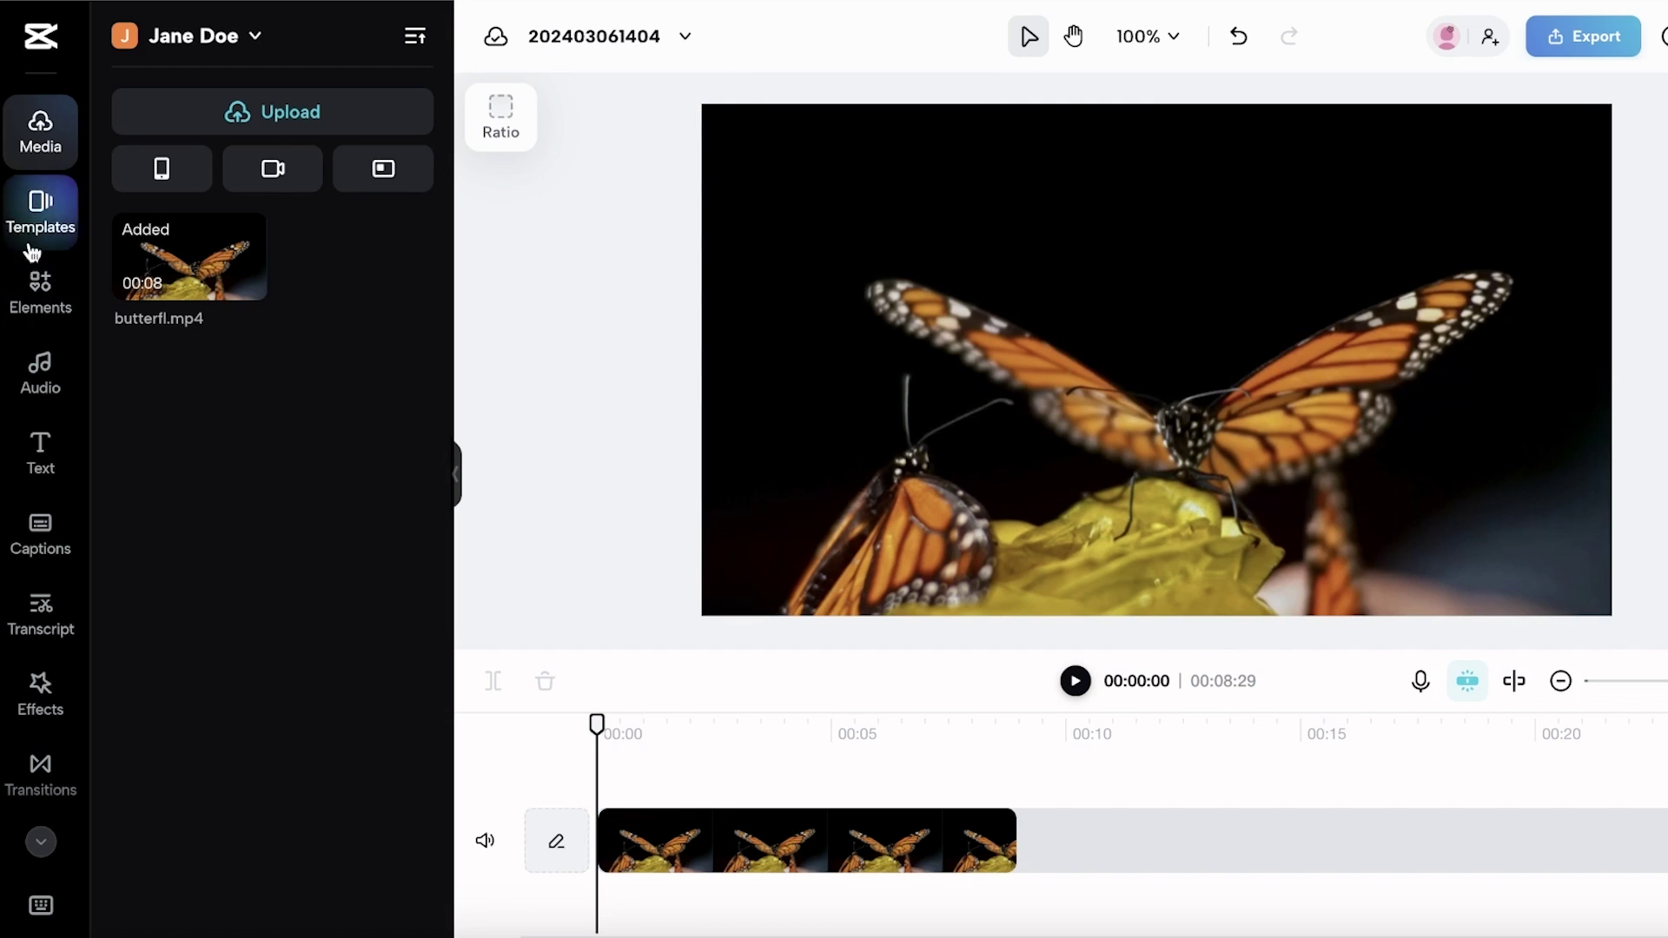
{"action": "left_click", "coordinate": [608, 848]}
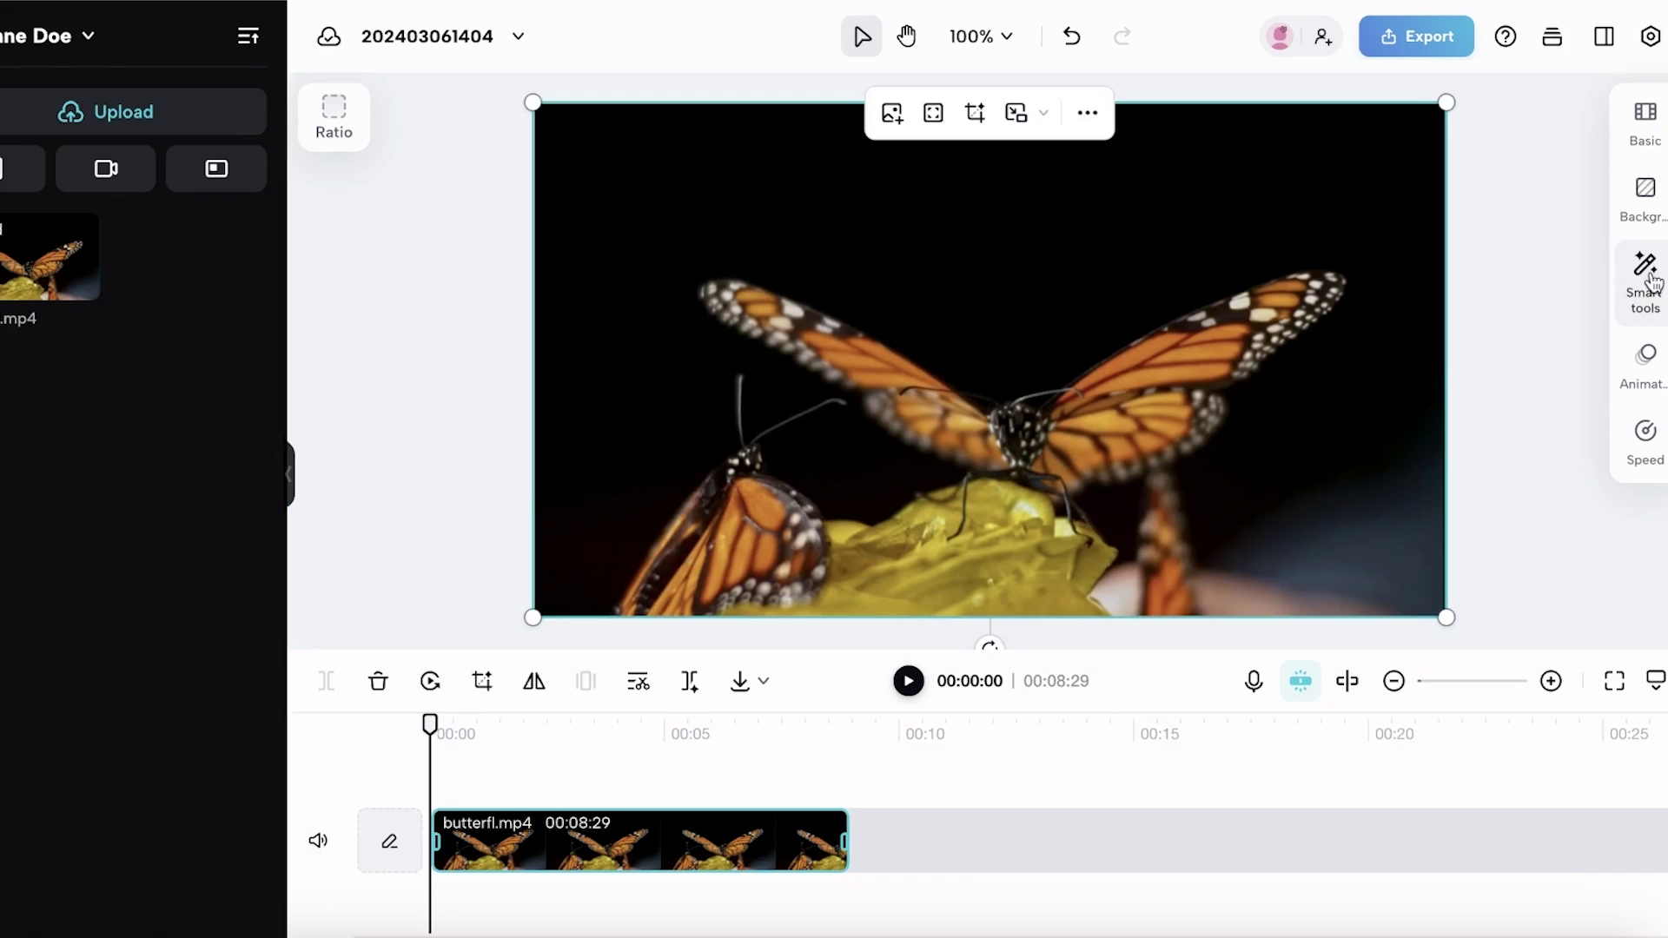
{"action": "left_click", "coordinate": [1644, 196]}
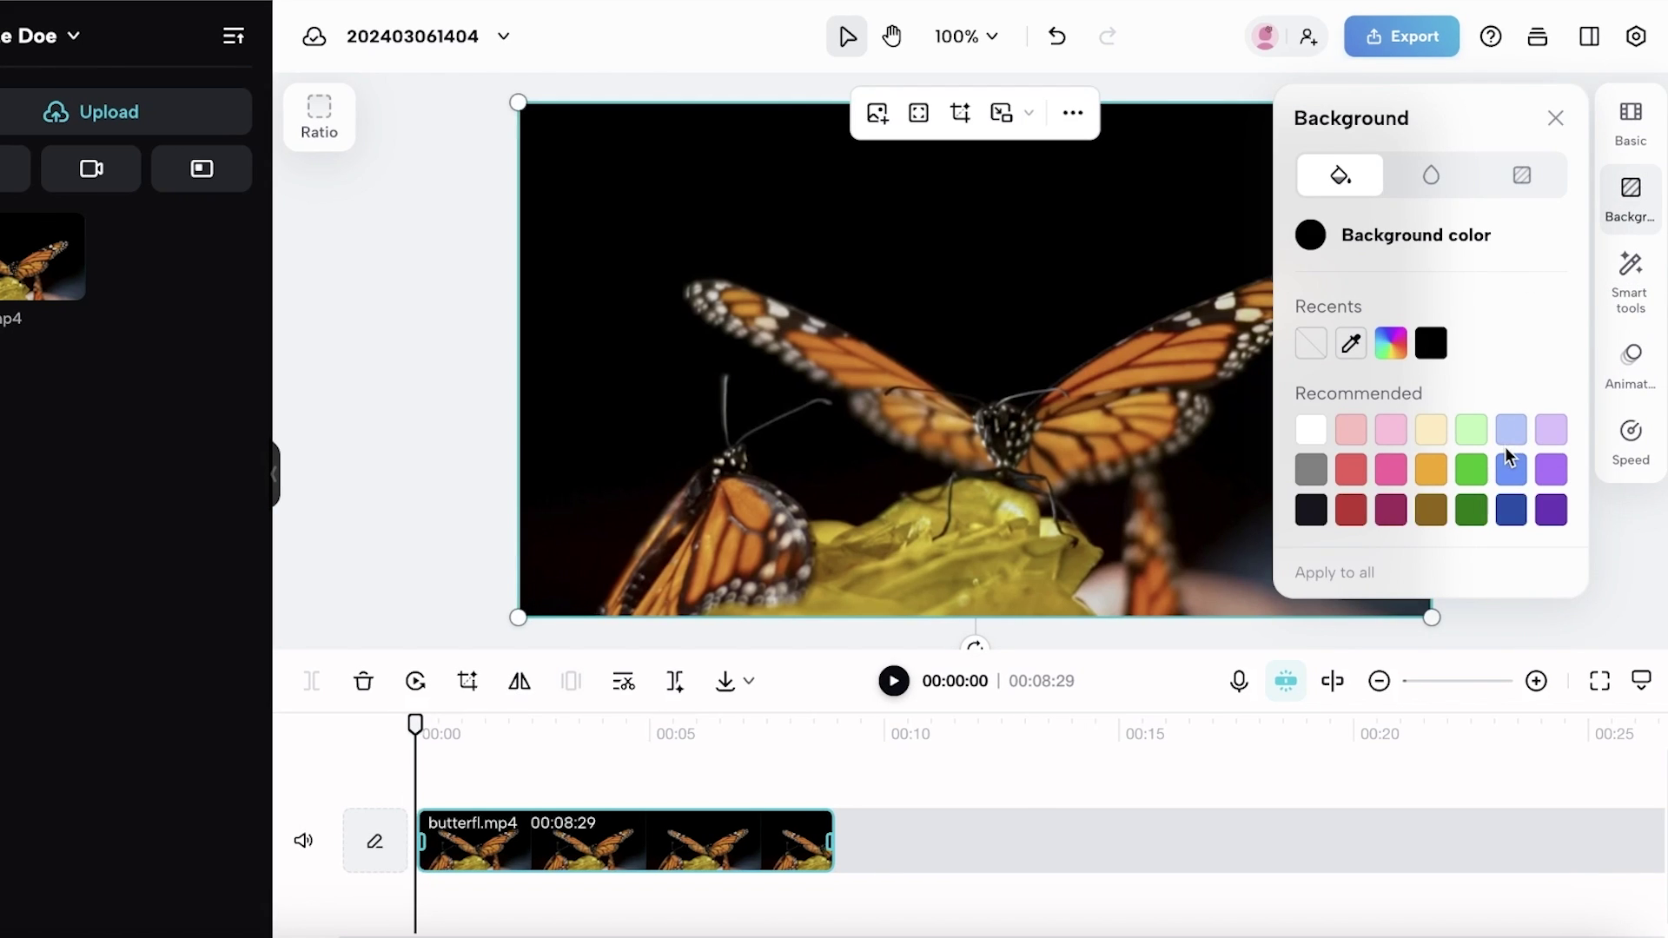
{"action": "left_click", "coordinate": [1433, 184]}
{"action": "left_click", "coordinate": [1382, 257]}
{"action": "left_click", "coordinate": [1447, 263]}
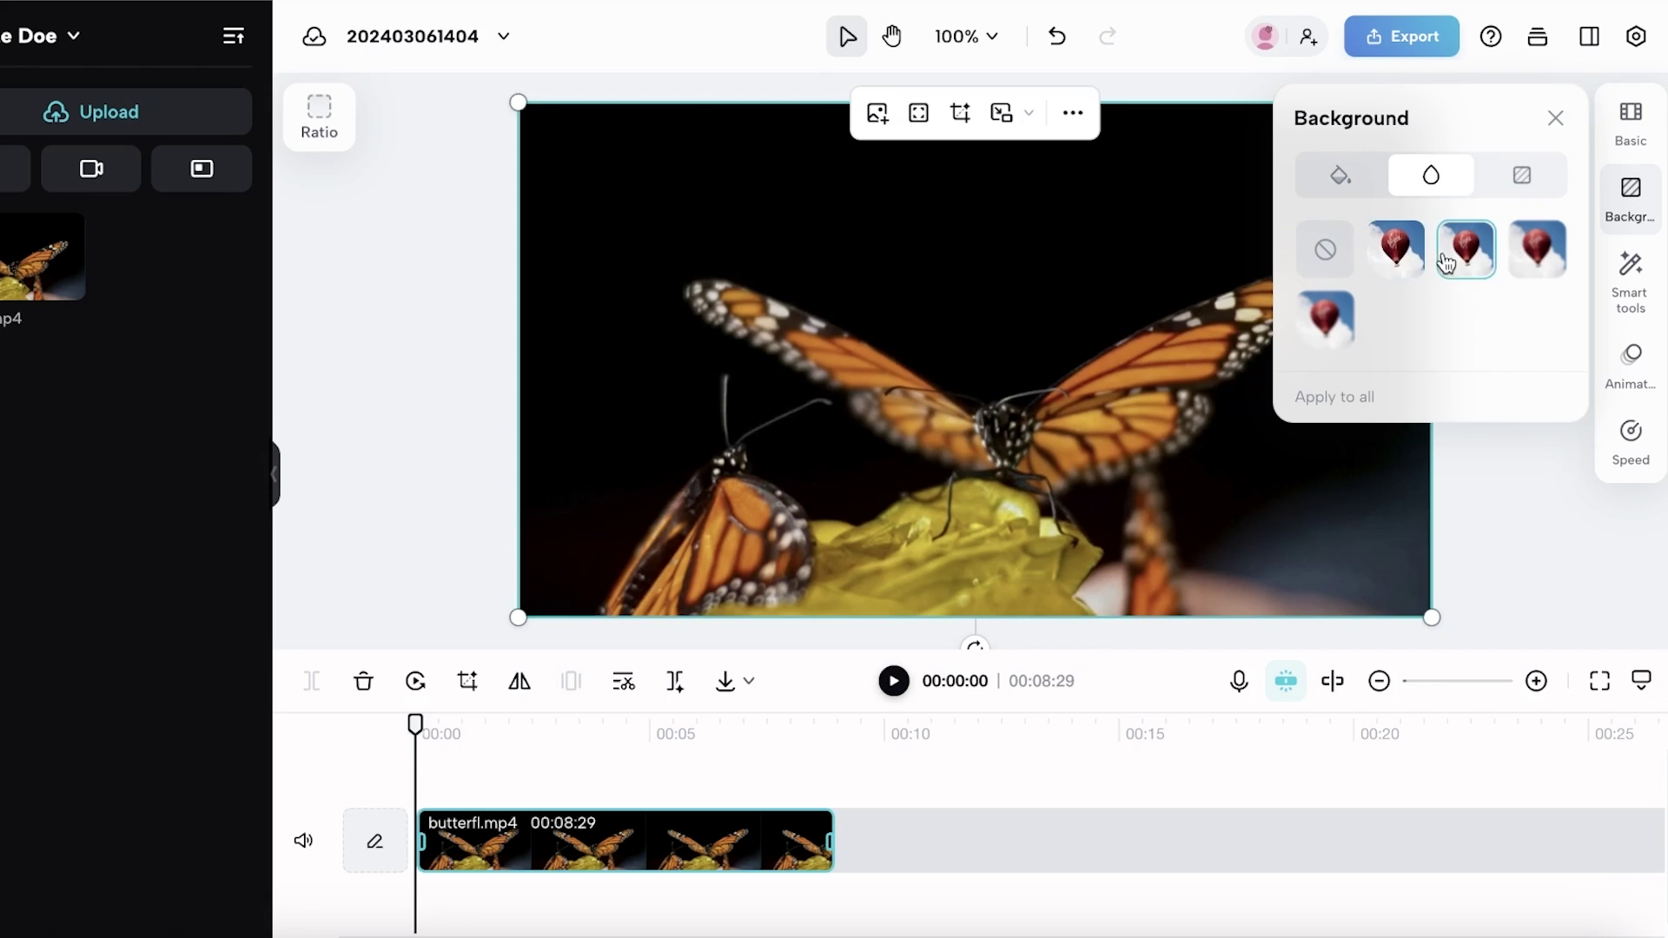
{"action": "left_click", "coordinate": [1511, 260]}
{"action": "left_click", "coordinate": [1321, 254]}
{"action": "left_click", "coordinate": [1319, 318]}
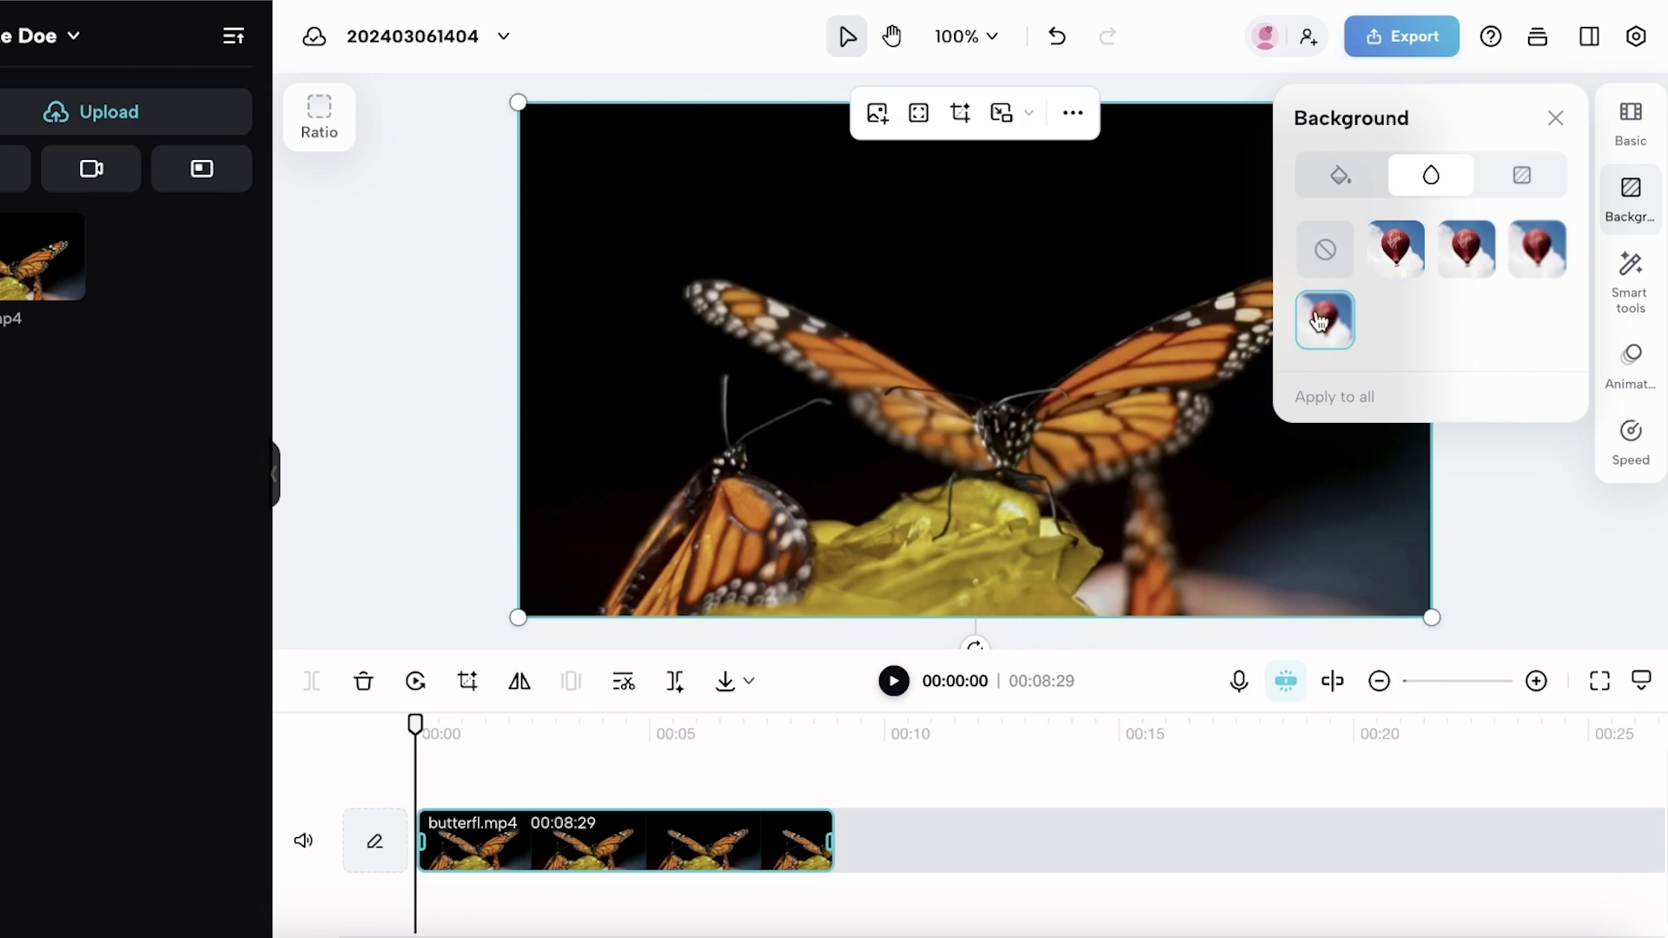
{"action": "left_click", "coordinate": [1325, 252]}
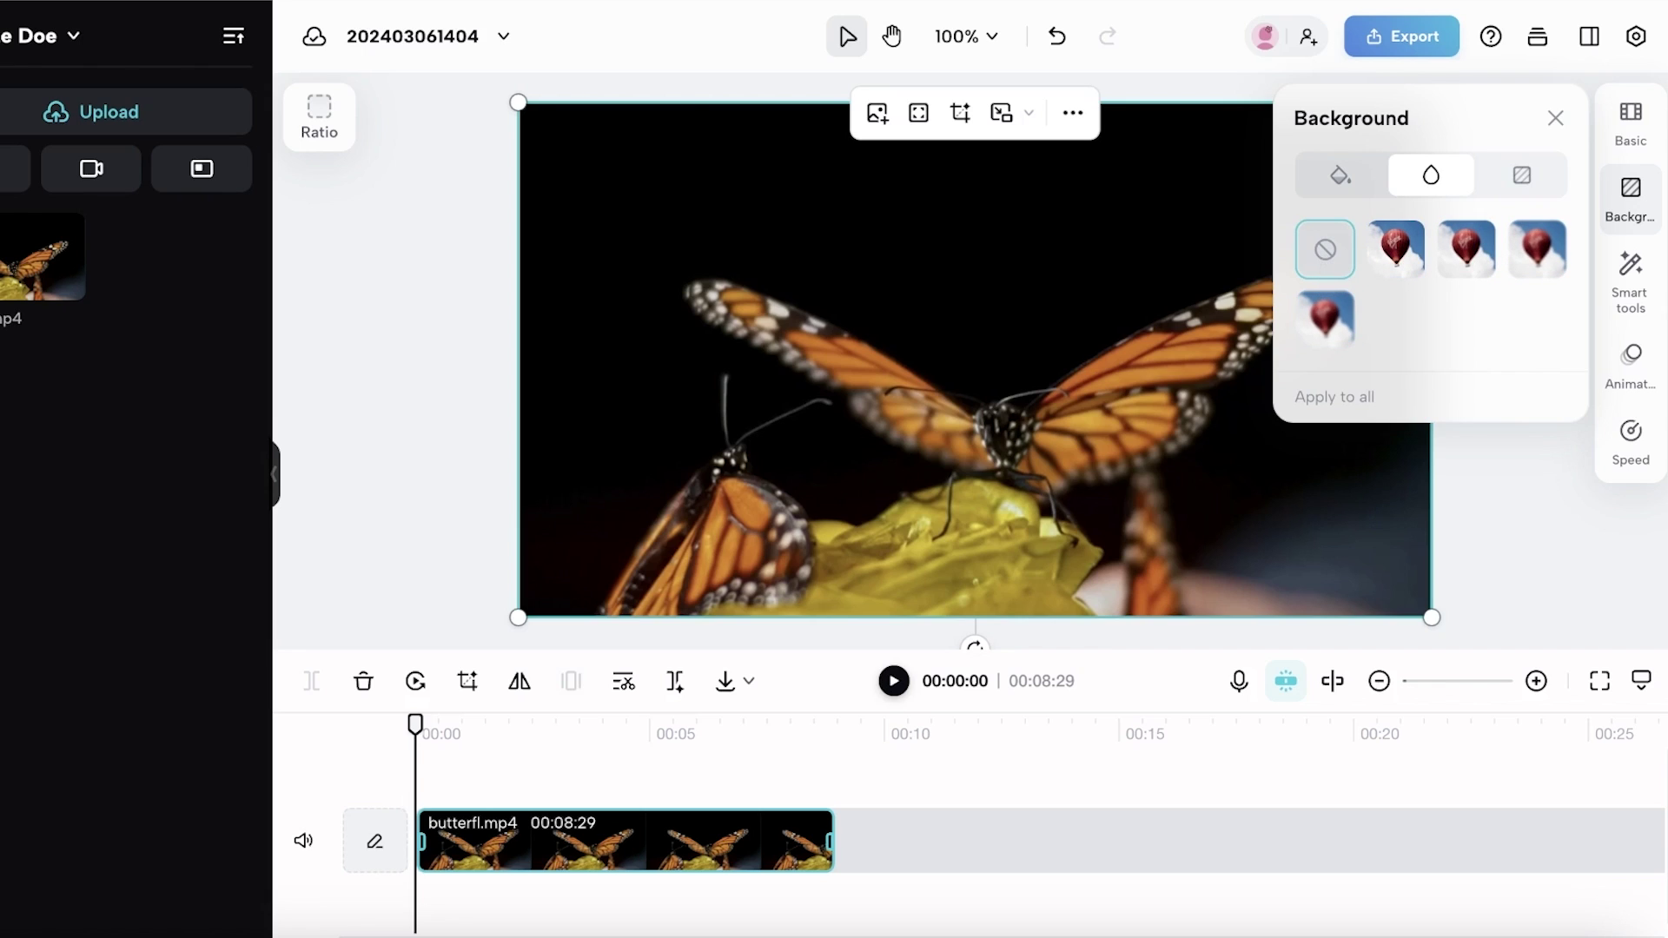
Open Auto reframe from the clip's Smart tools.
{"action": "left_click", "coordinate": [1632, 271]}
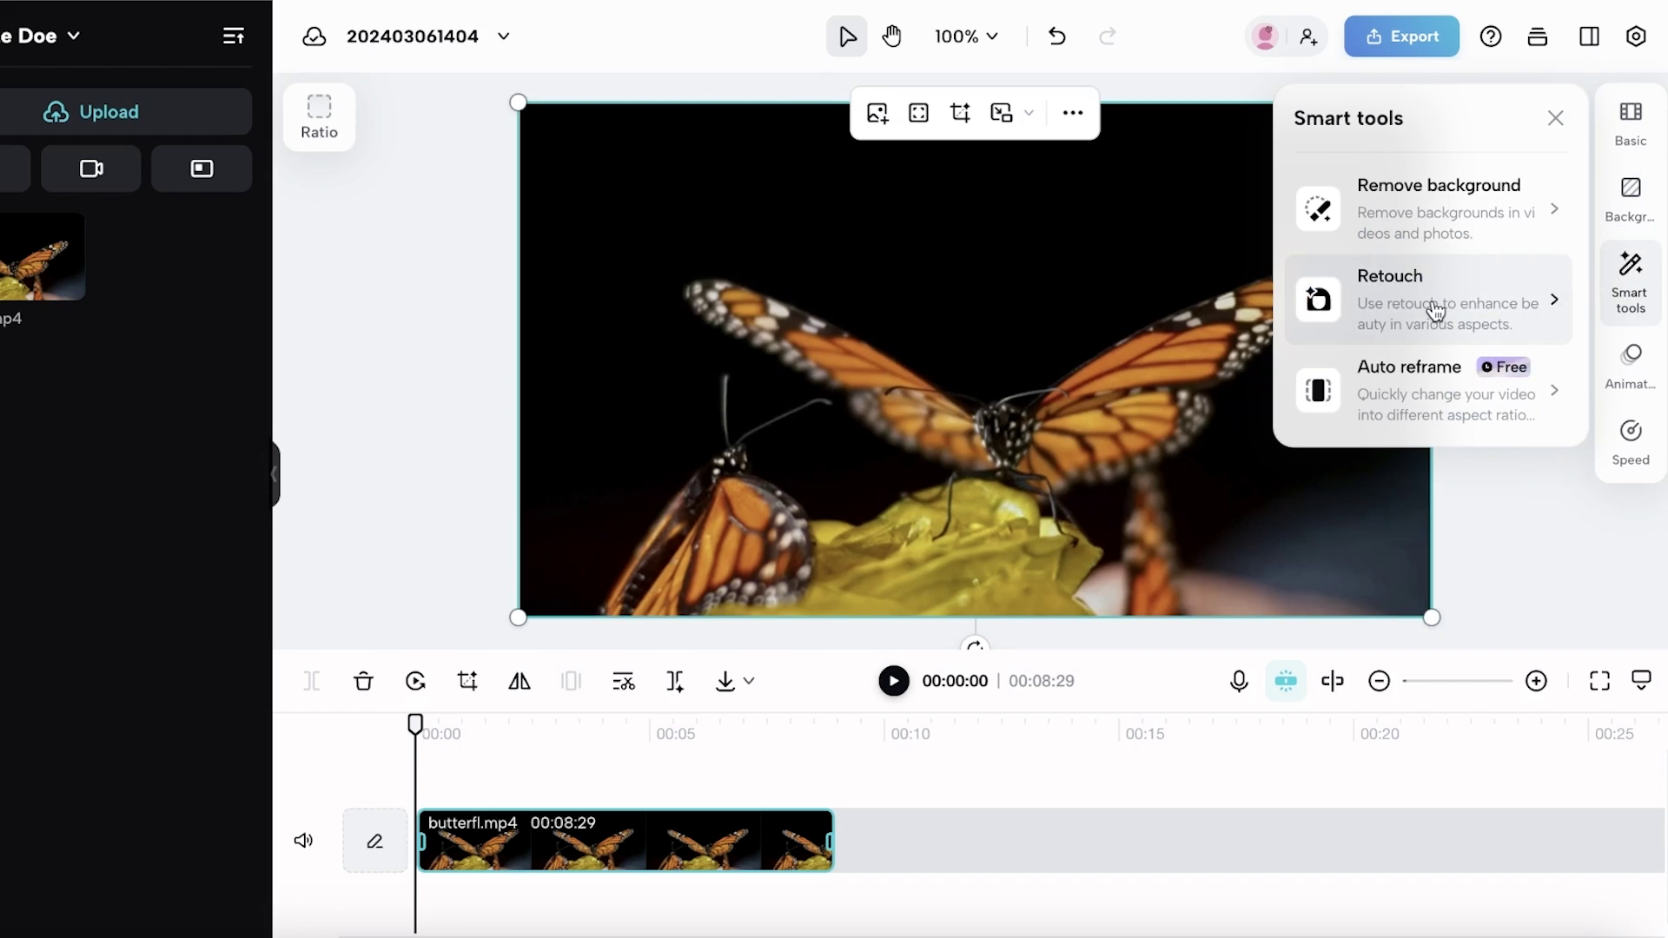
{"action": "mouse_move", "coordinate": [1434, 310]}
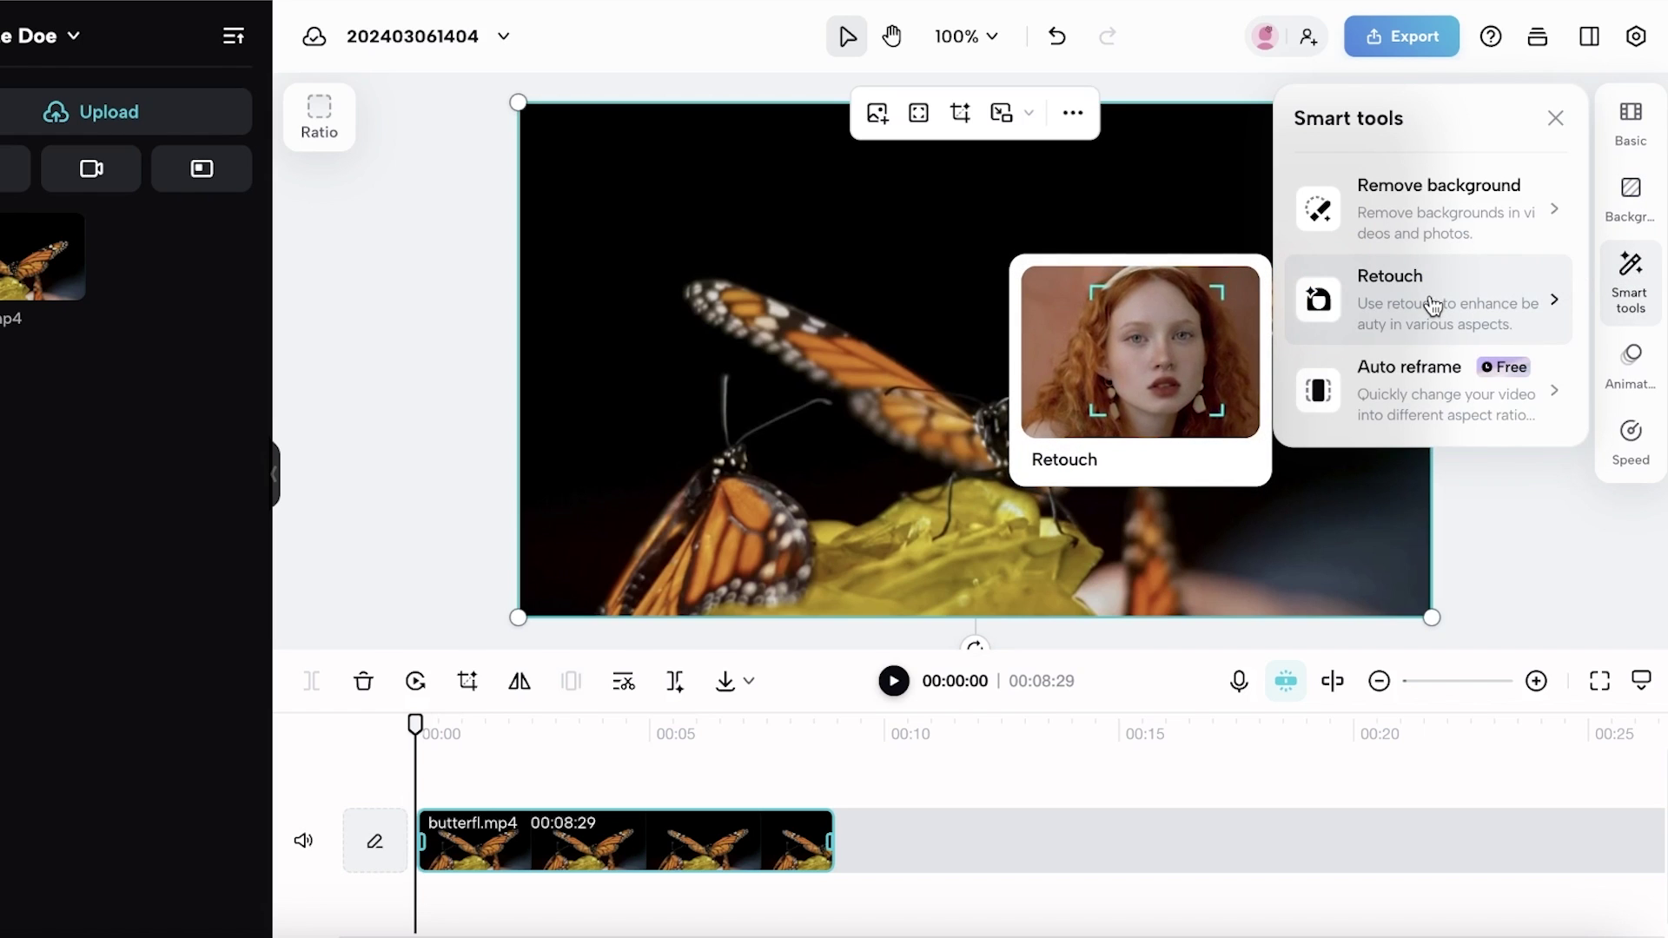
{"action": "mouse_move", "coordinate": [1427, 394]}
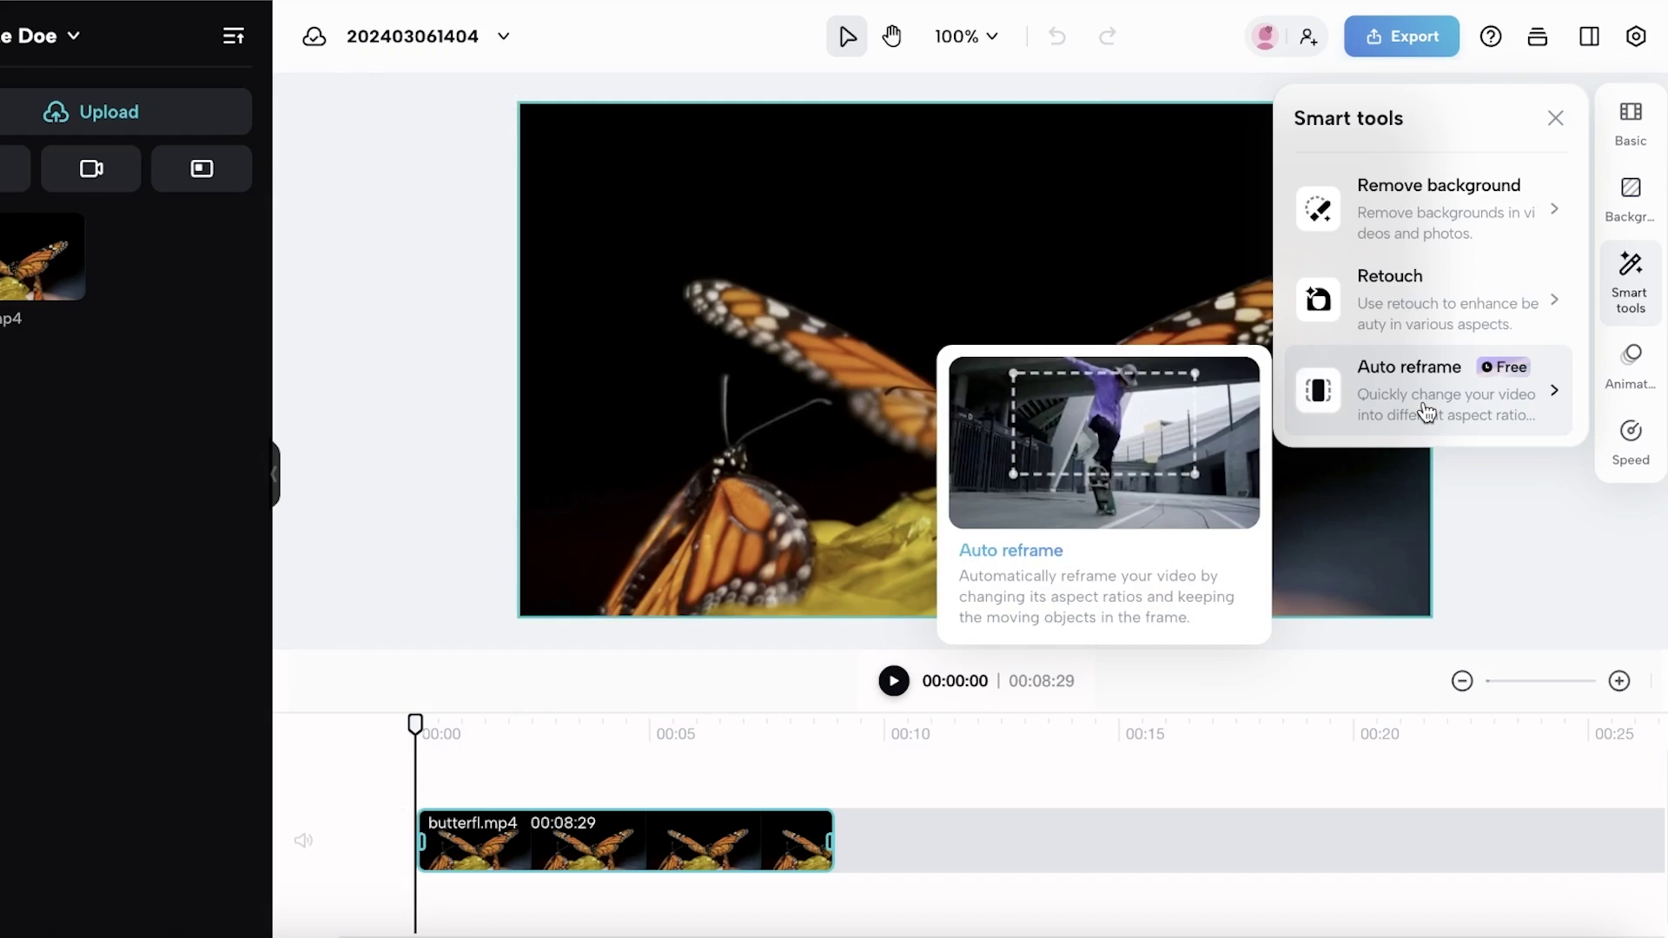
{"action": "left_click", "coordinate": [1423, 404]}
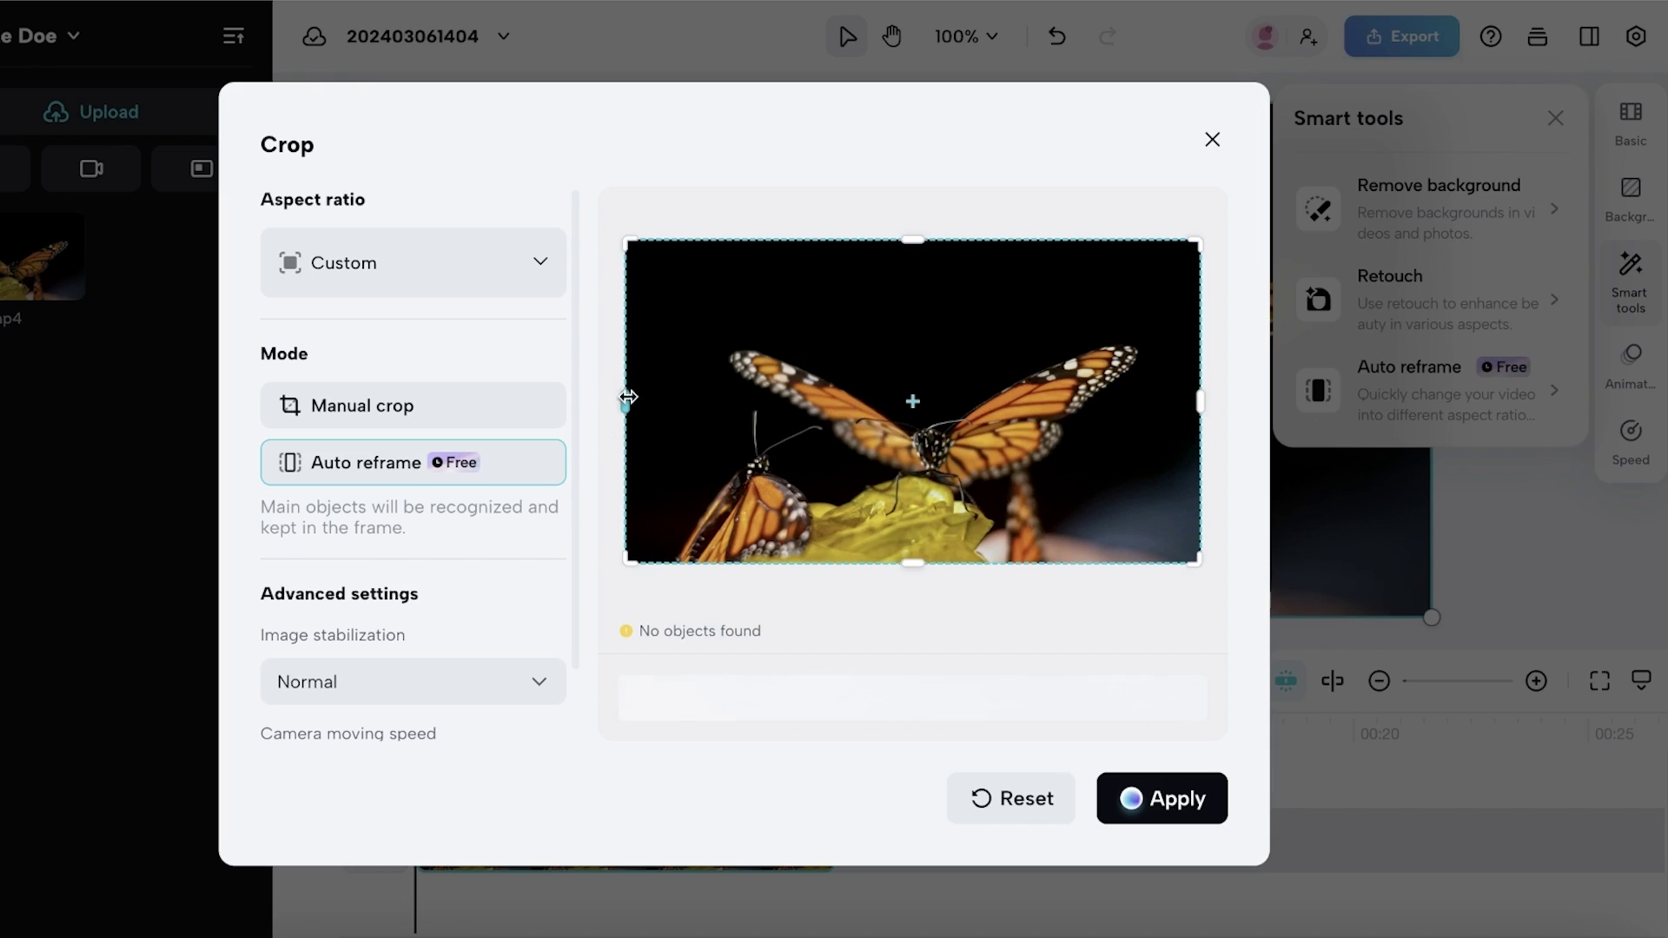
Narrow the Auto reframe crop box, apply it, and play the reframed butterfly clip.
{"action": "left_click_drag", "start_coordinate": [627, 397], "coordinate": [814, 397]}
{"action": "left_click_drag", "start_coordinate": [1200, 401], "coordinate": [1157, 402]}
{"action": "left_click_drag", "start_coordinate": [813, 401], "coordinate": [708, 428]}
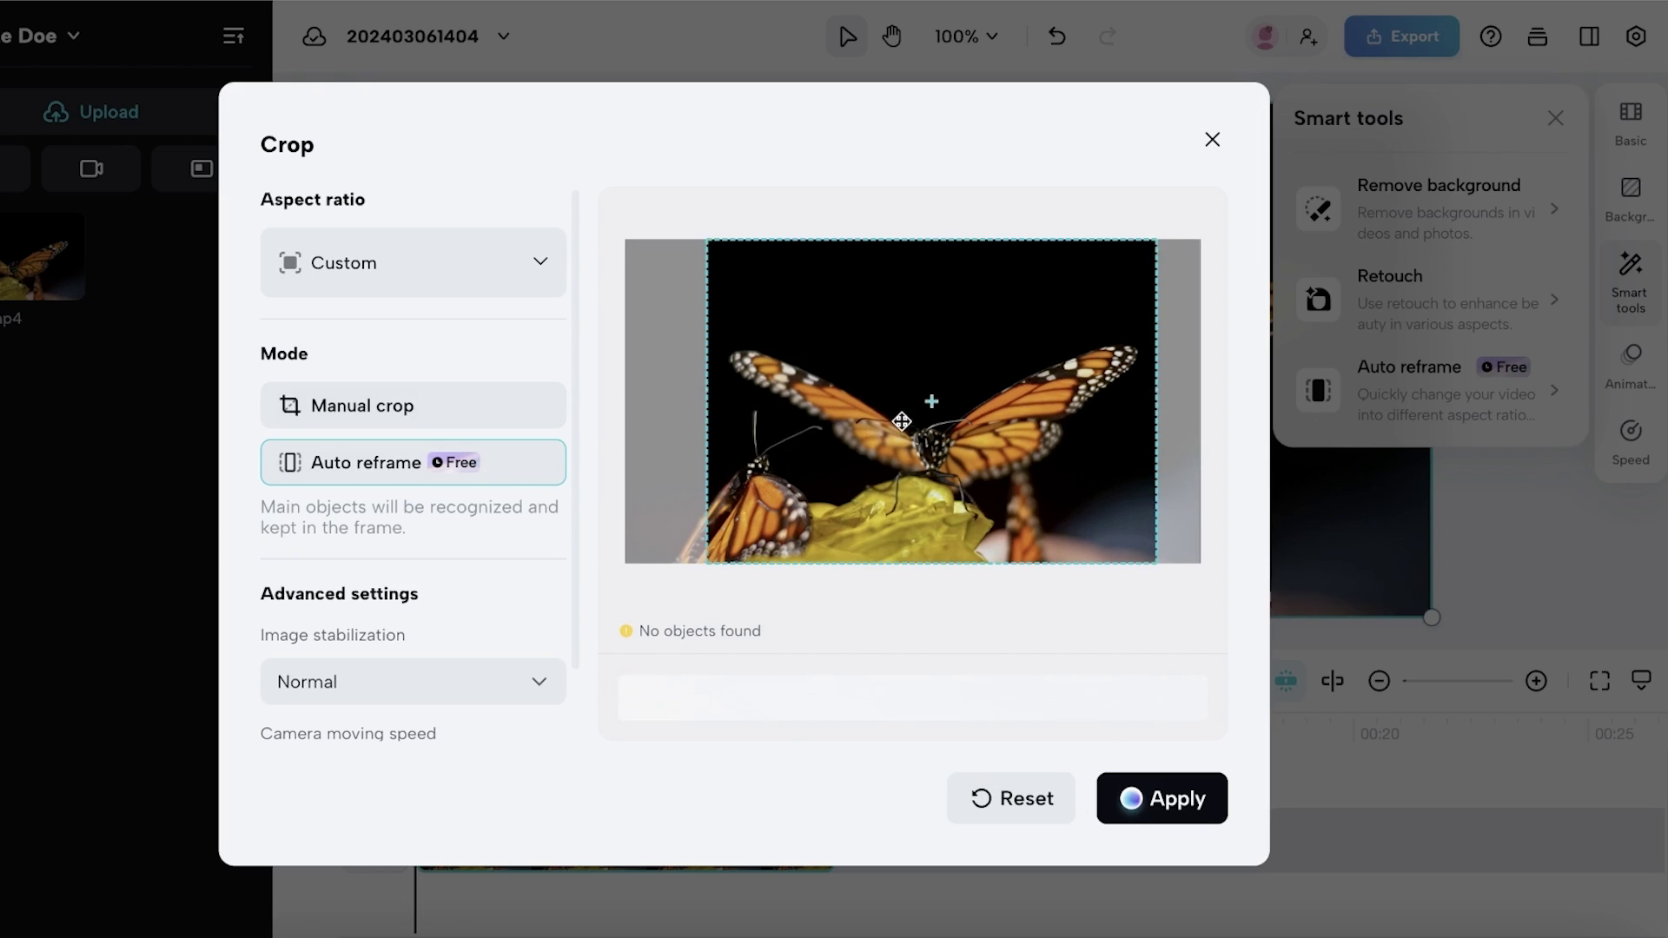
{"action": "scroll", "coordinate": [417, 460], "scroll_direction": "down", "scroll_amount": 1}
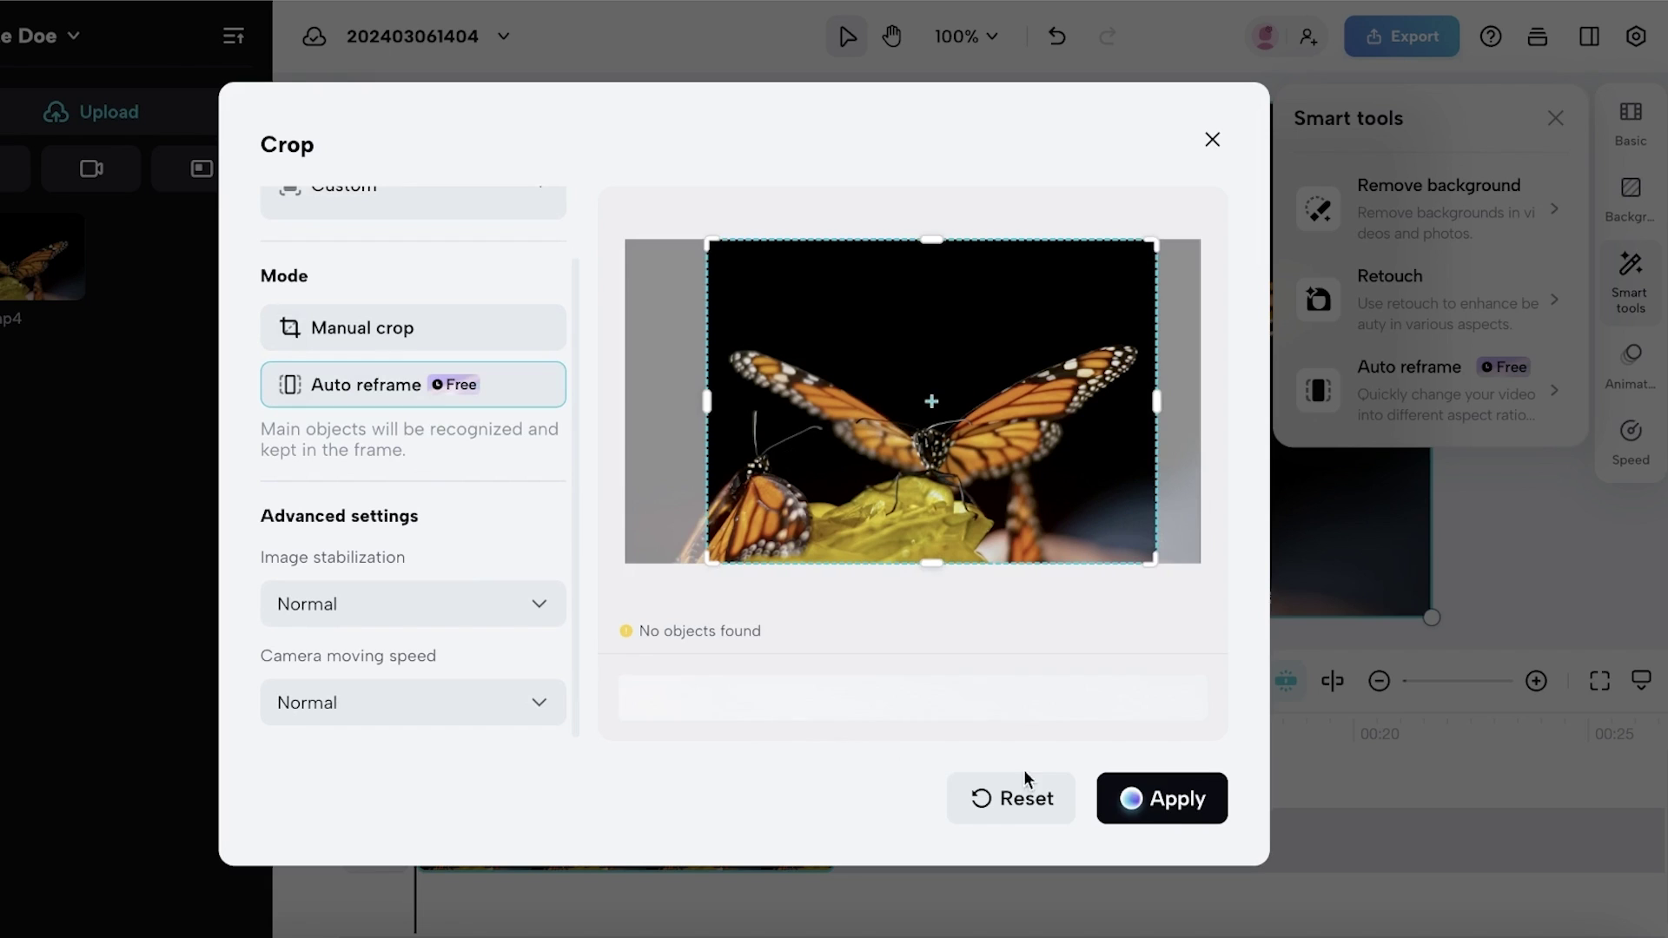
{"action": "left_click", "coordinate": [1172, 799]}
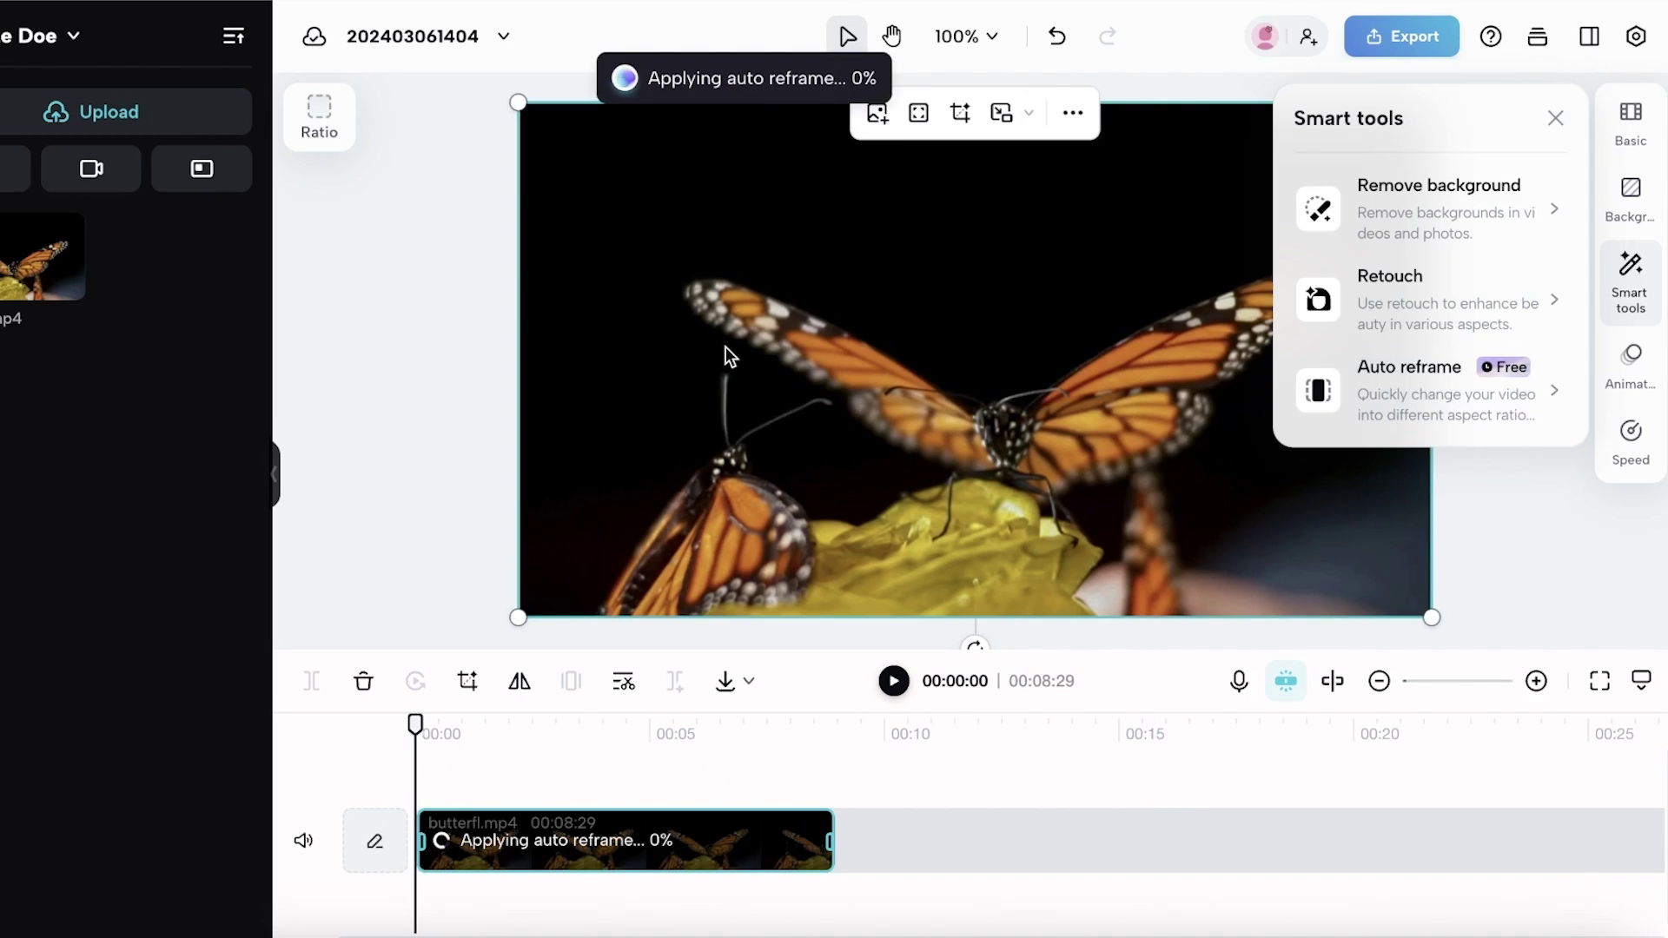
{"action": "left_click", "coordinate": [886, 682]}
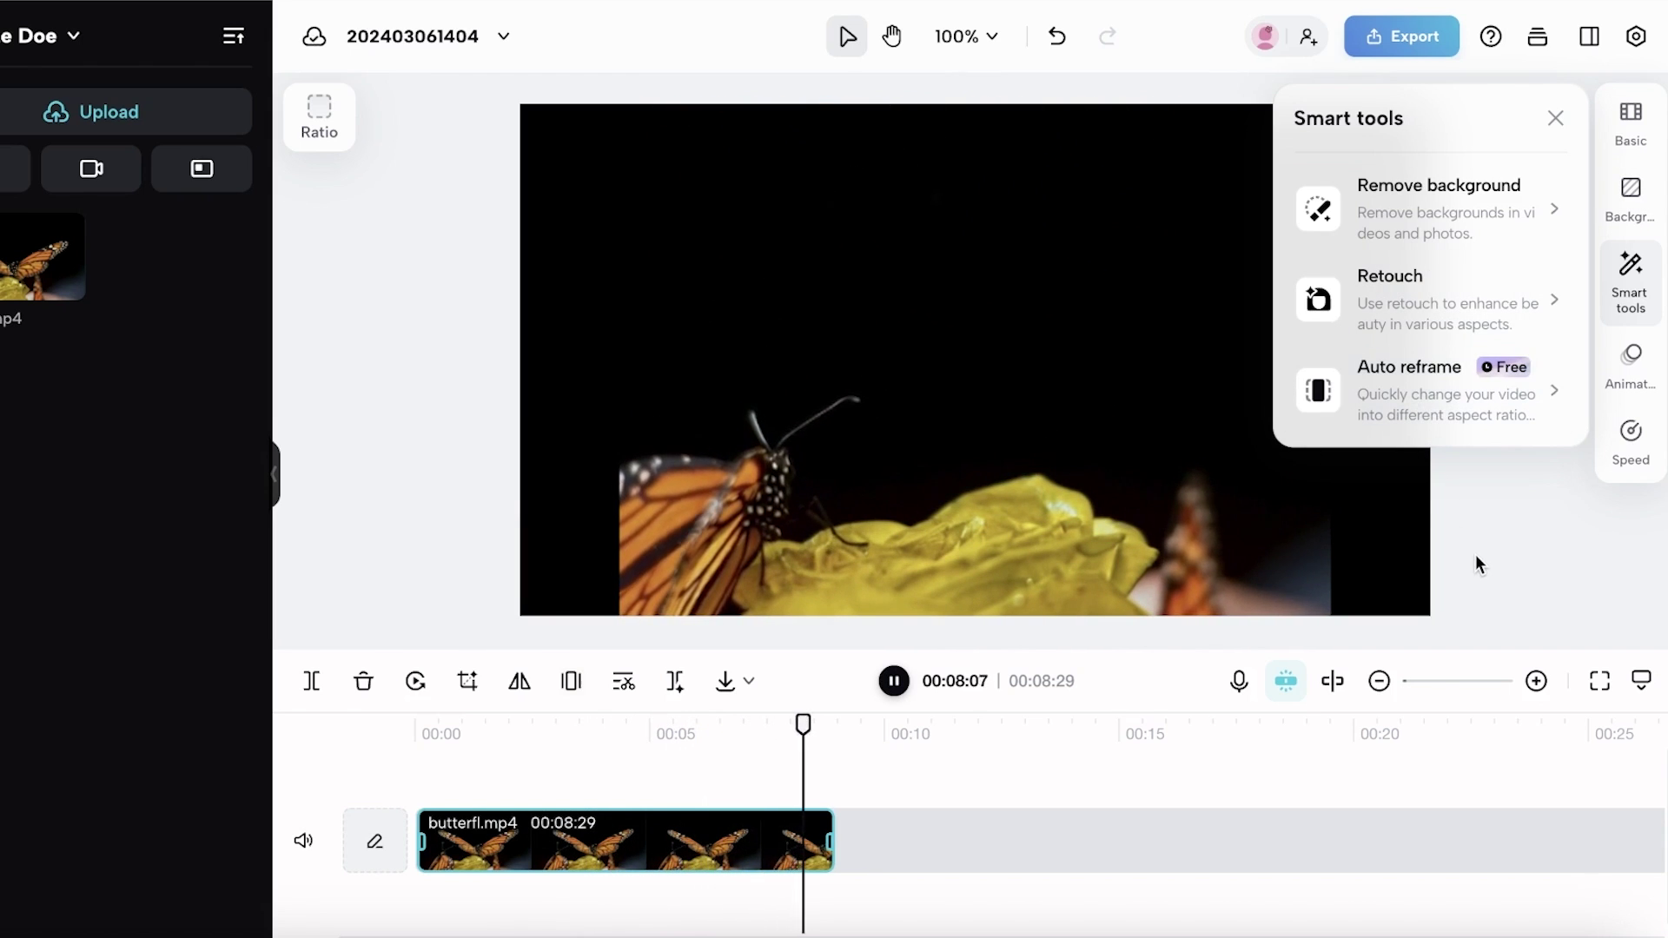
Close CapCut's smart tools and rewind the butterfly clip to 00:00.
{"action": "left_click", "coordinate": [1476, 556]}
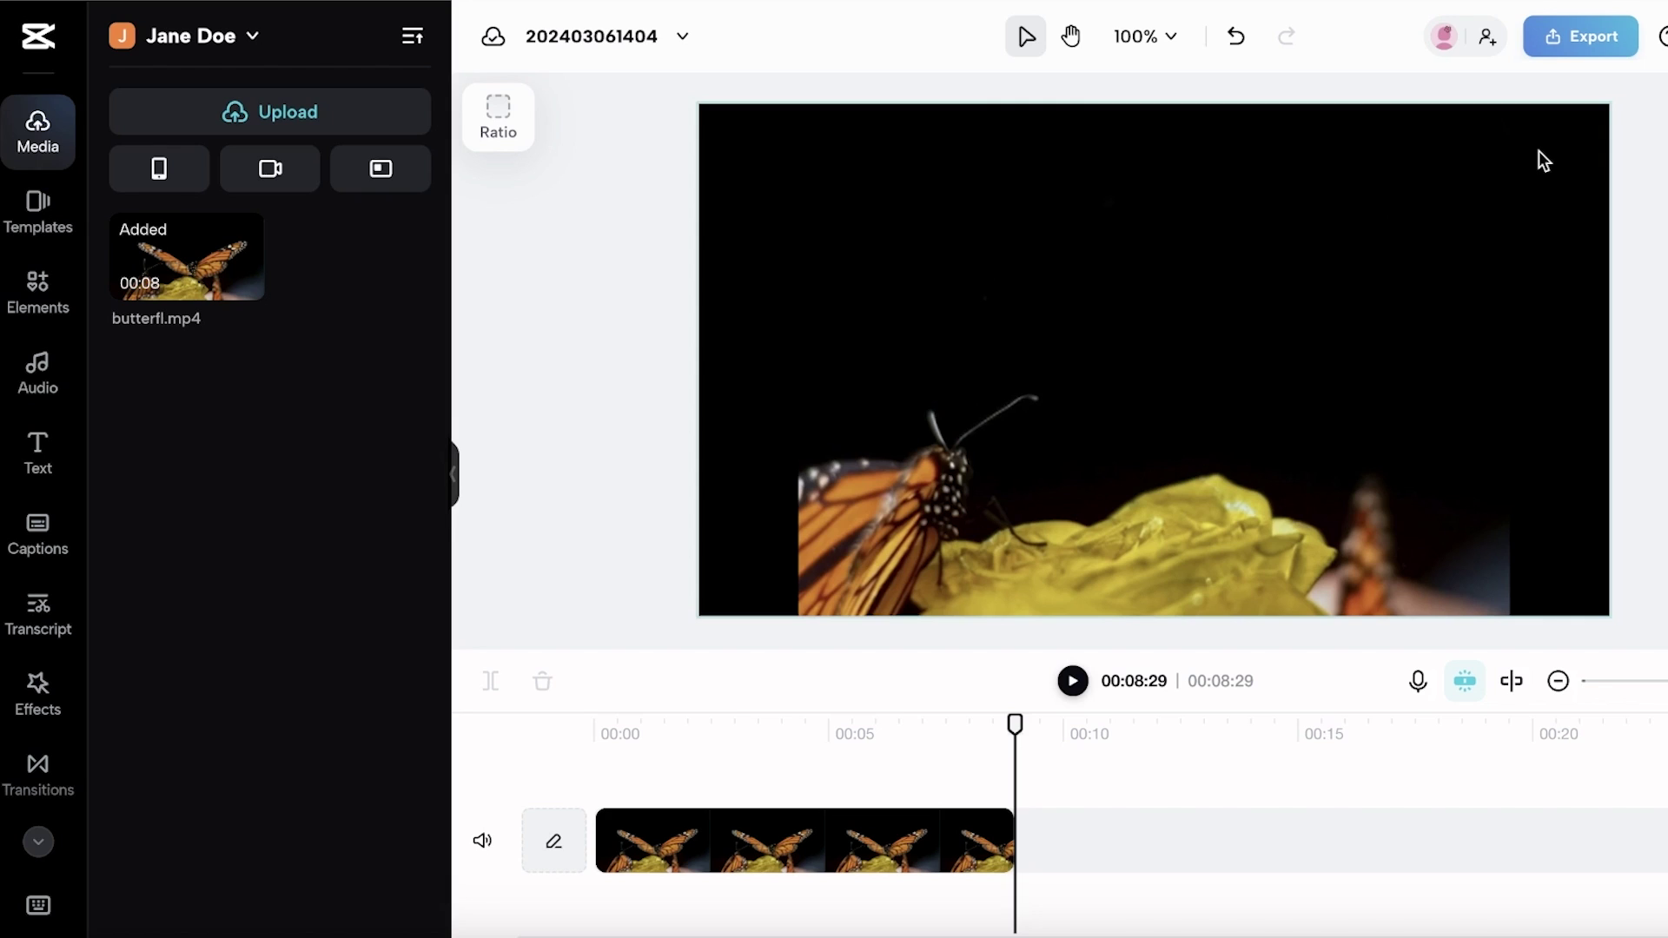
{"action": "scroll", "coordinate": [790, 355], "scroll_direction": "down", "scroll_amount": 5}
{"action": "scroll", "coordinate": [790, 354], "scroll_direction": "up", "scroll_amount": 5}
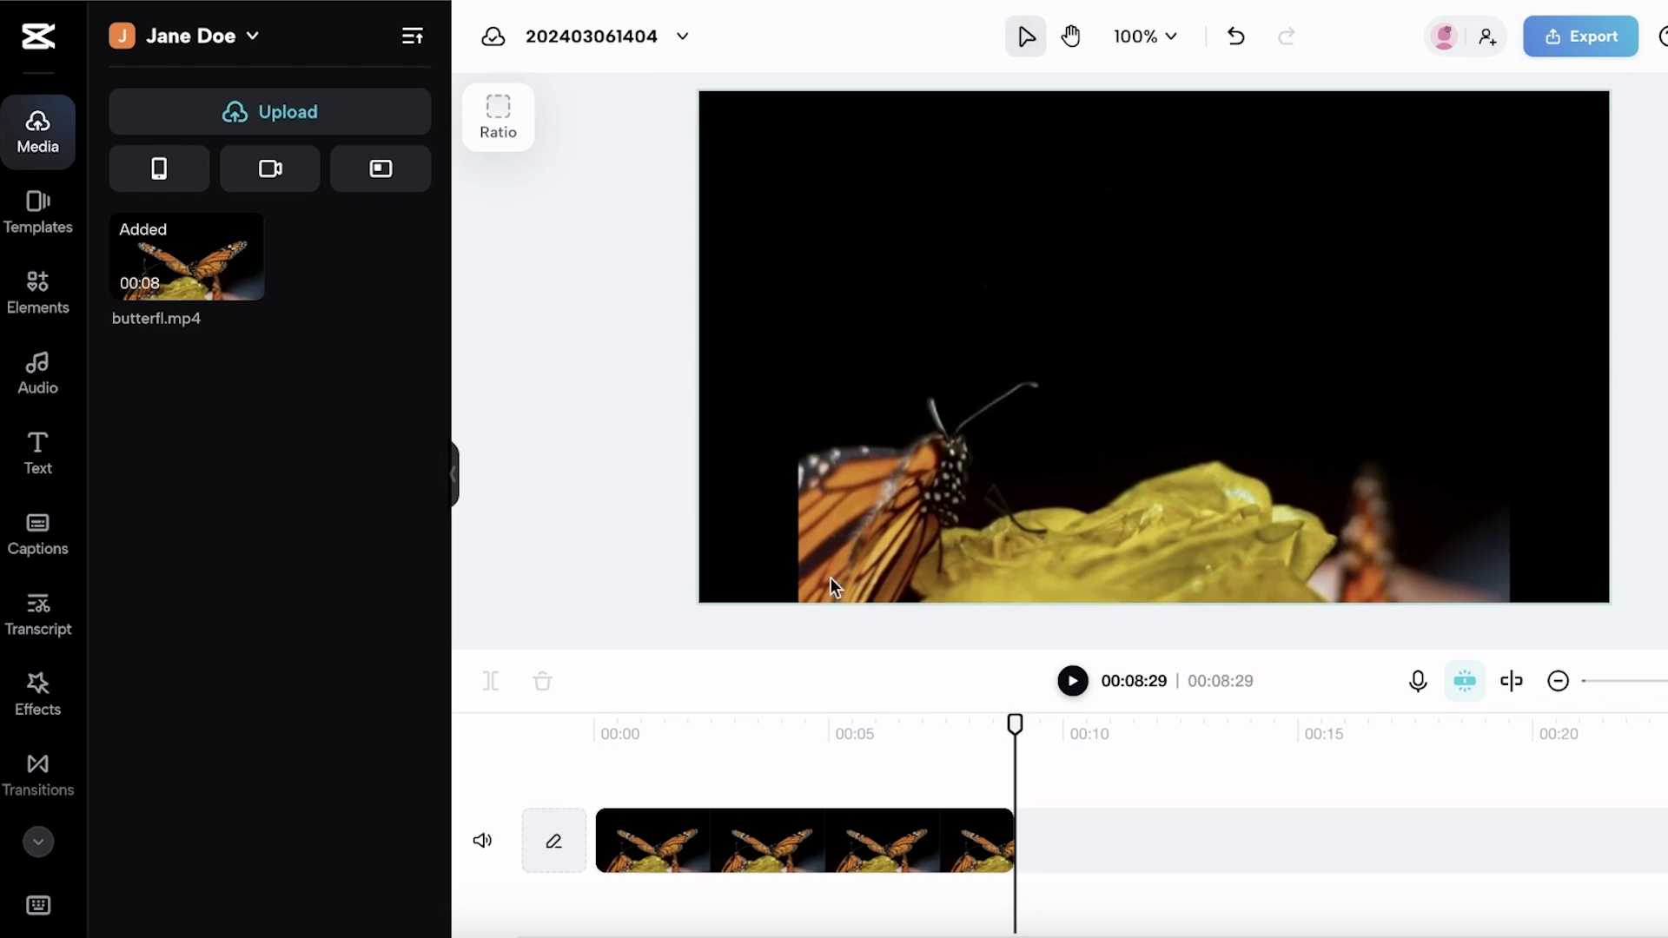
{"action": "left_click_drag", "start_coordinate": [1015, 723], "coordinate": [594, 723]}
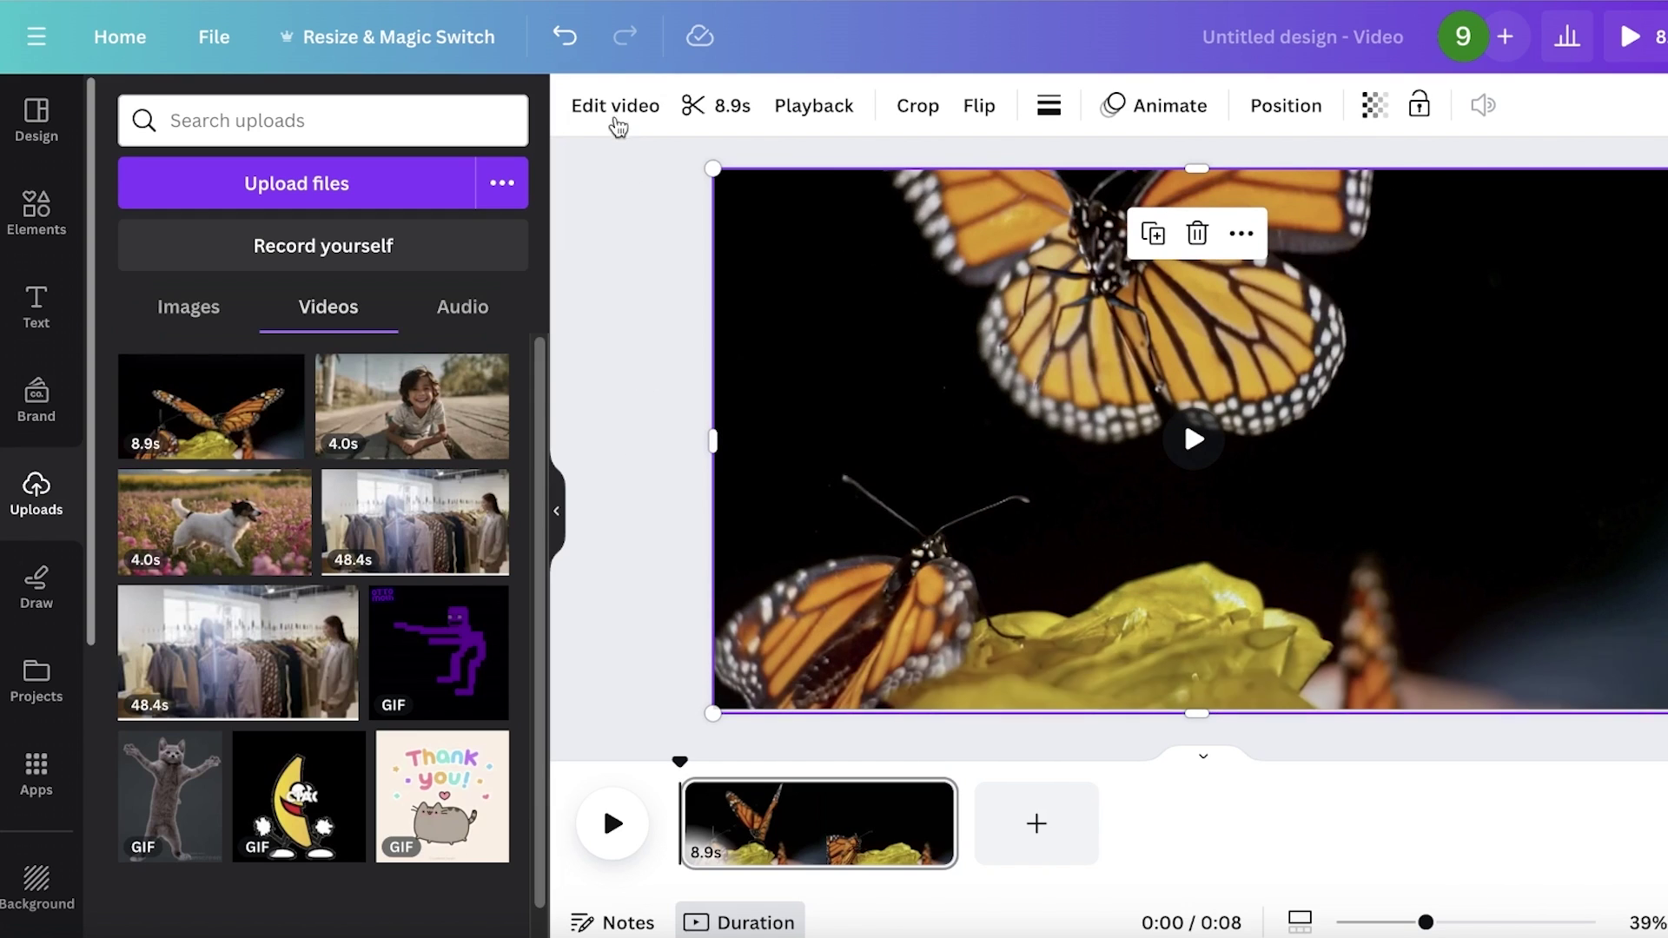
View Canva's Edit video and 8.9s trim controls without changing the clip.
{"action": "left_click", "coordinate": [615, 111]}
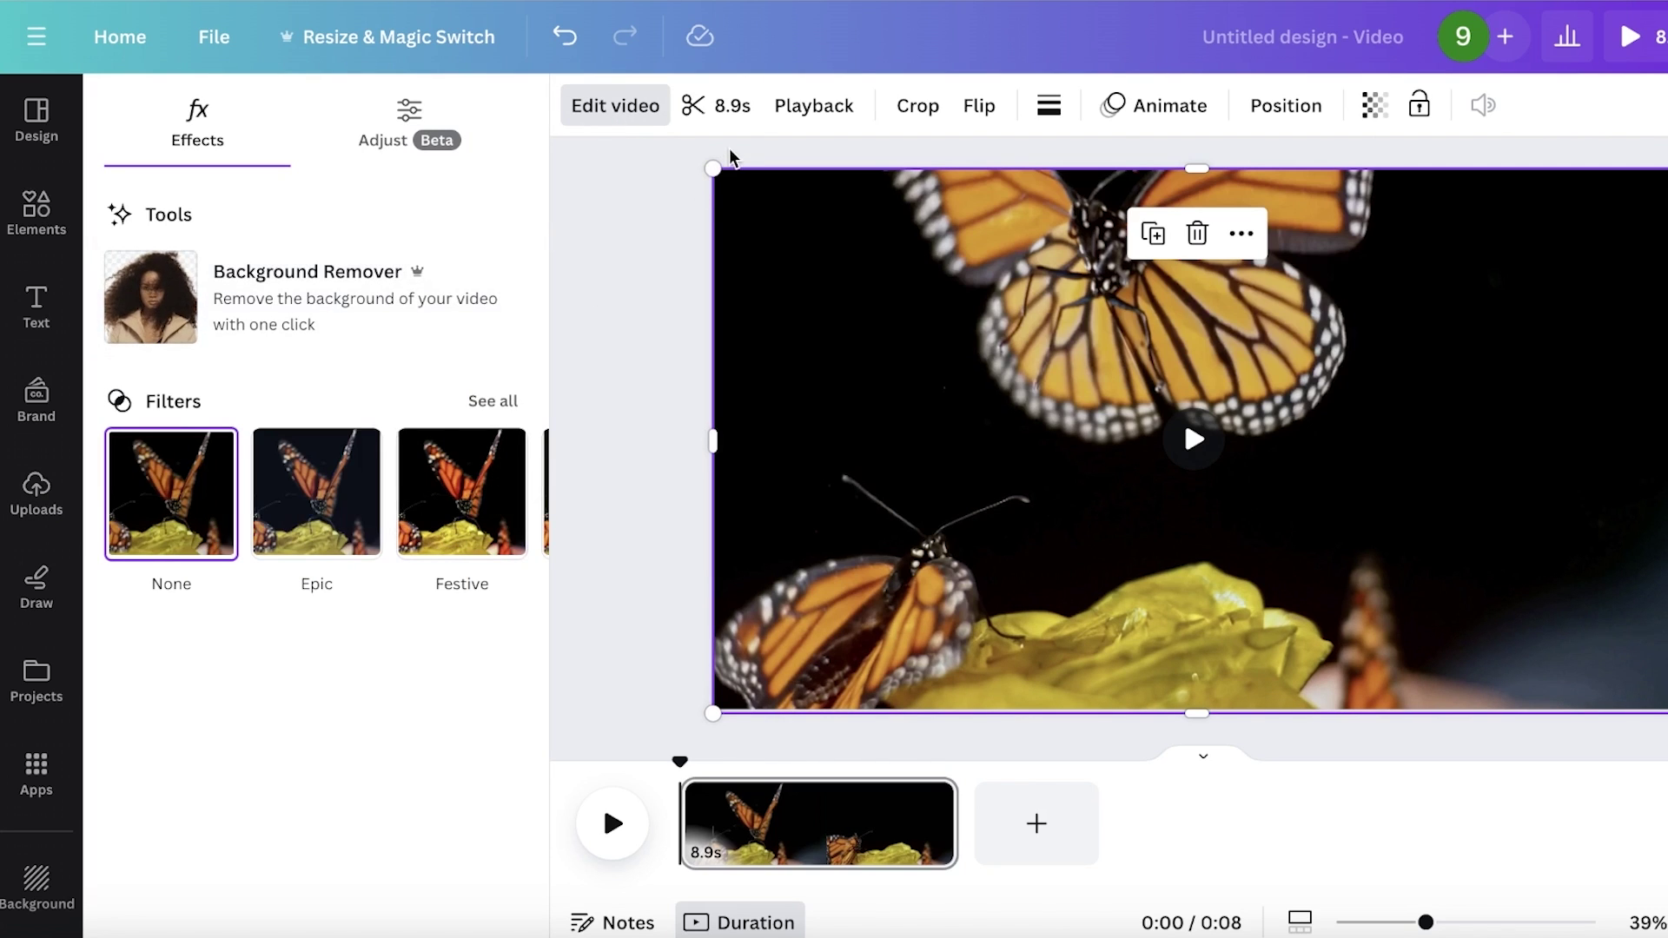
{"action": "left_click", "coordinate": [752, 104]}
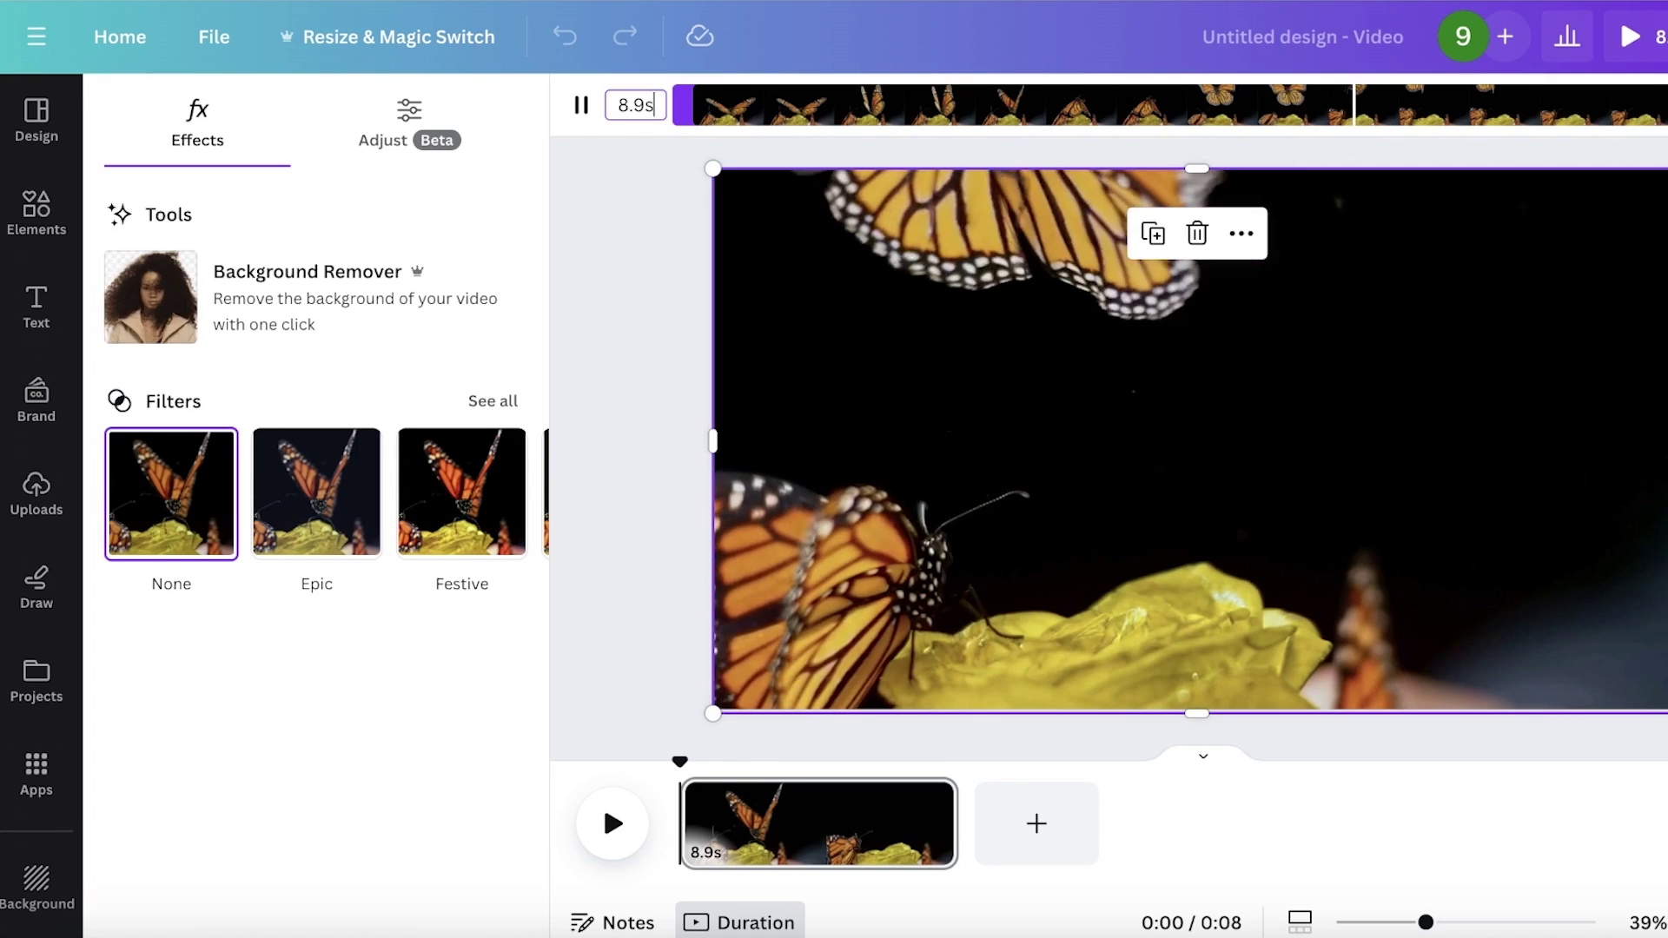
{"action": "key", "text": "Escape"}
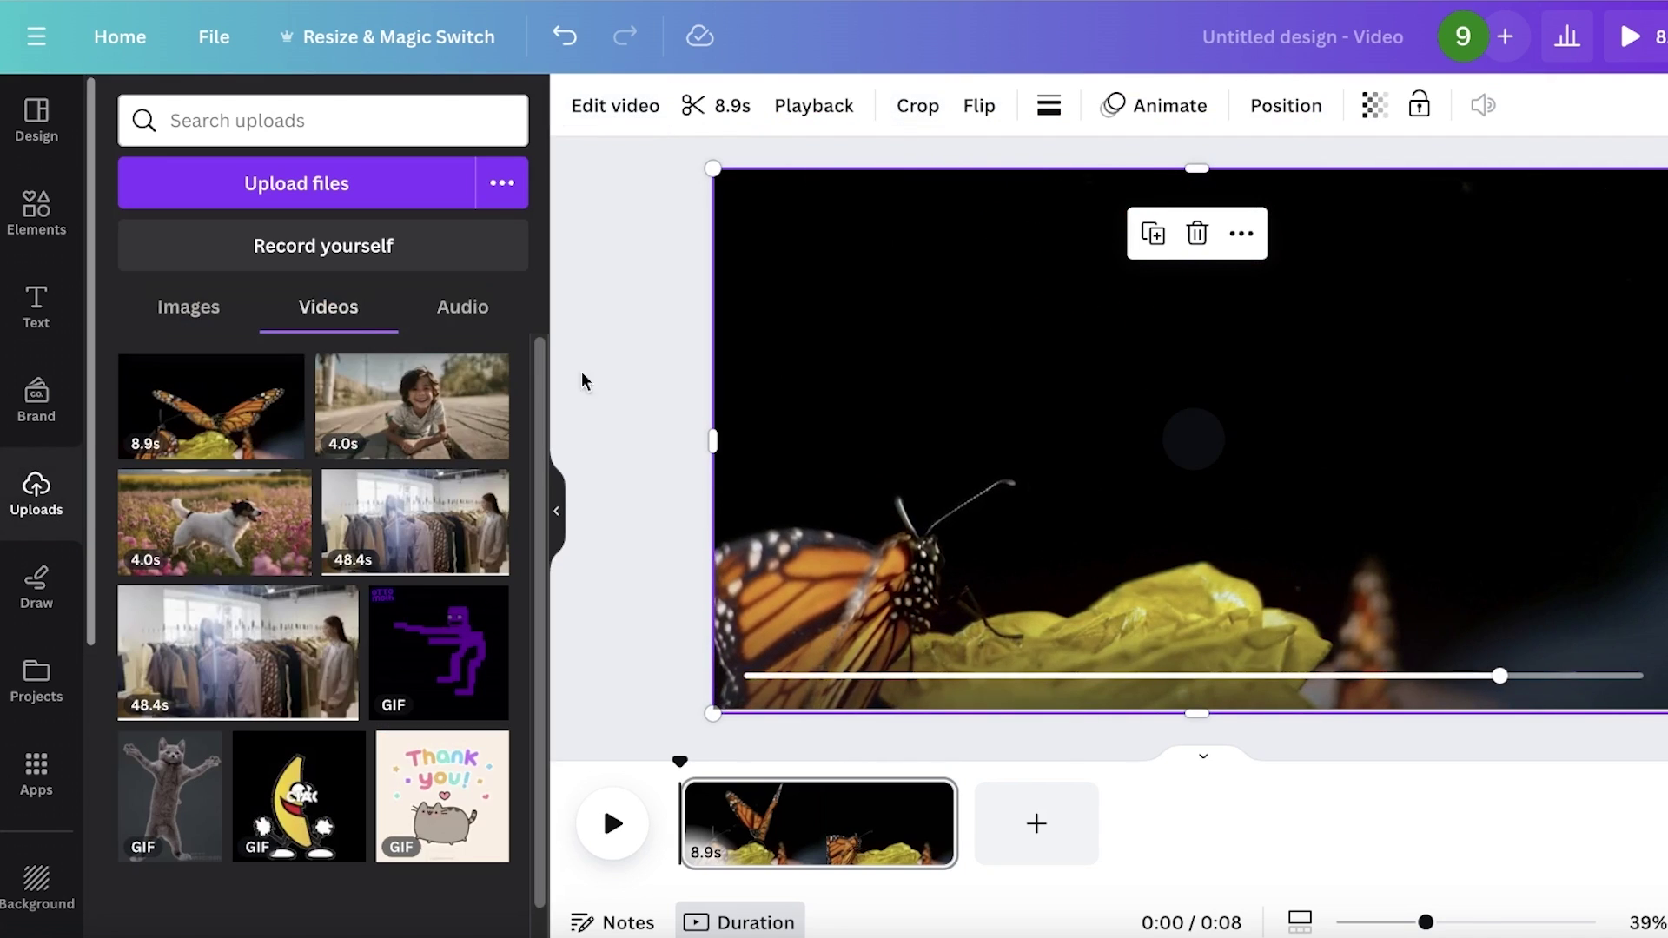
Browse Canva's Elements and Design panels, then open CapCut's Templates gallery.
{"action": "left_click", "coordinate": [36, 228]}
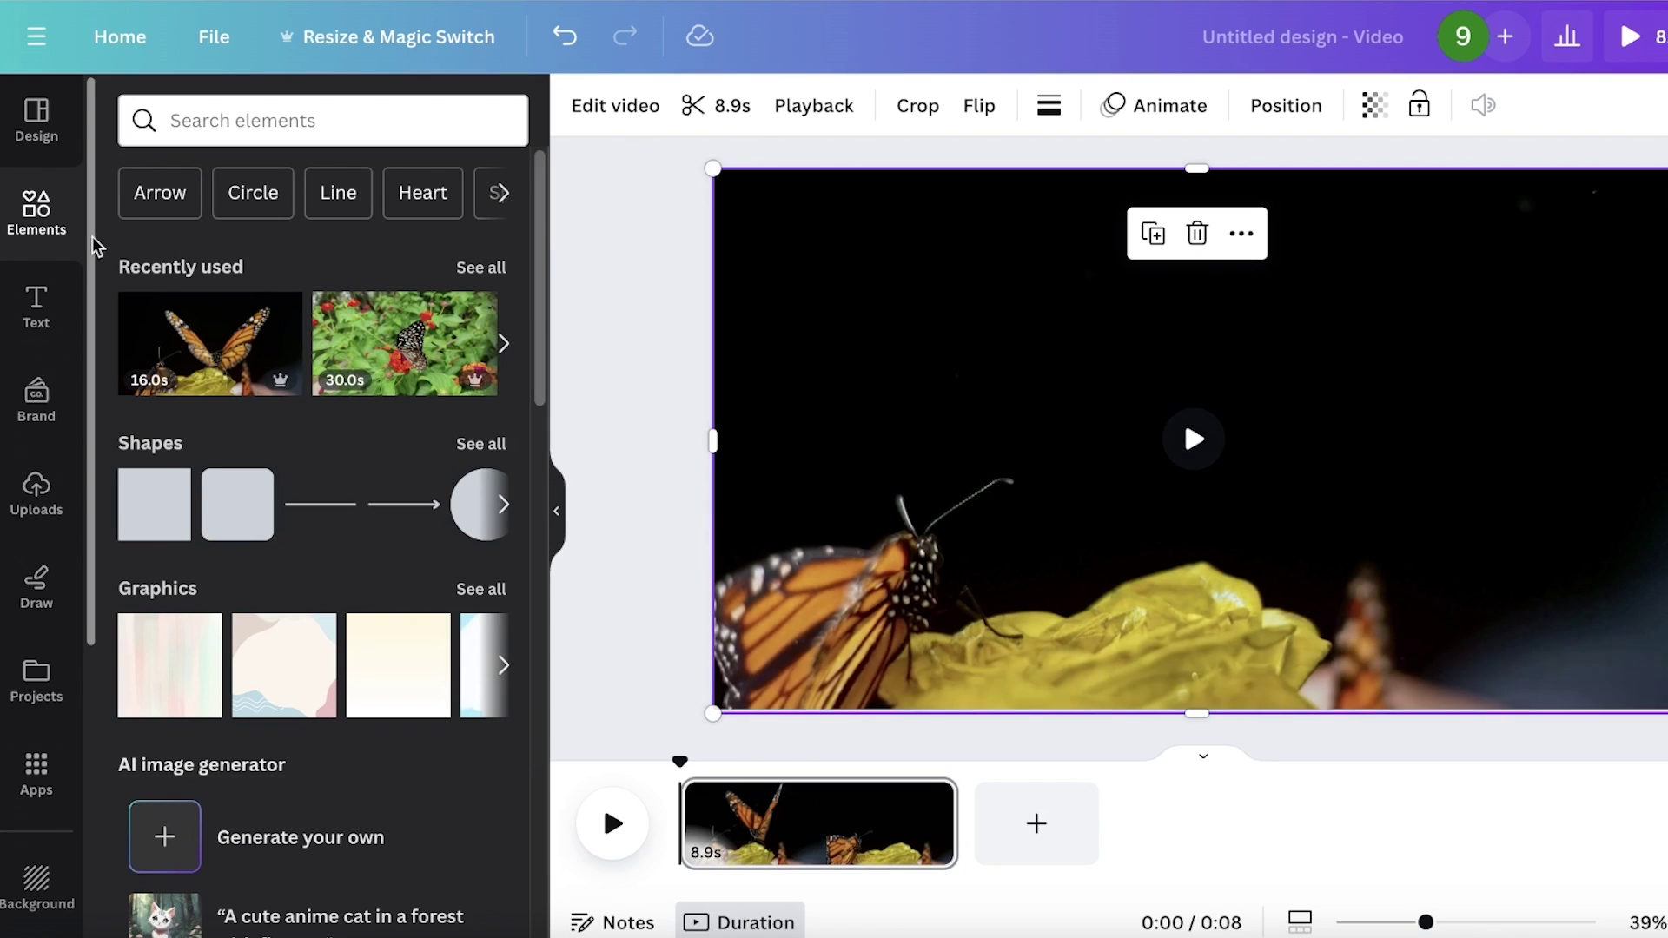
{"action": "left_click", "coordinate": [37, 117]}
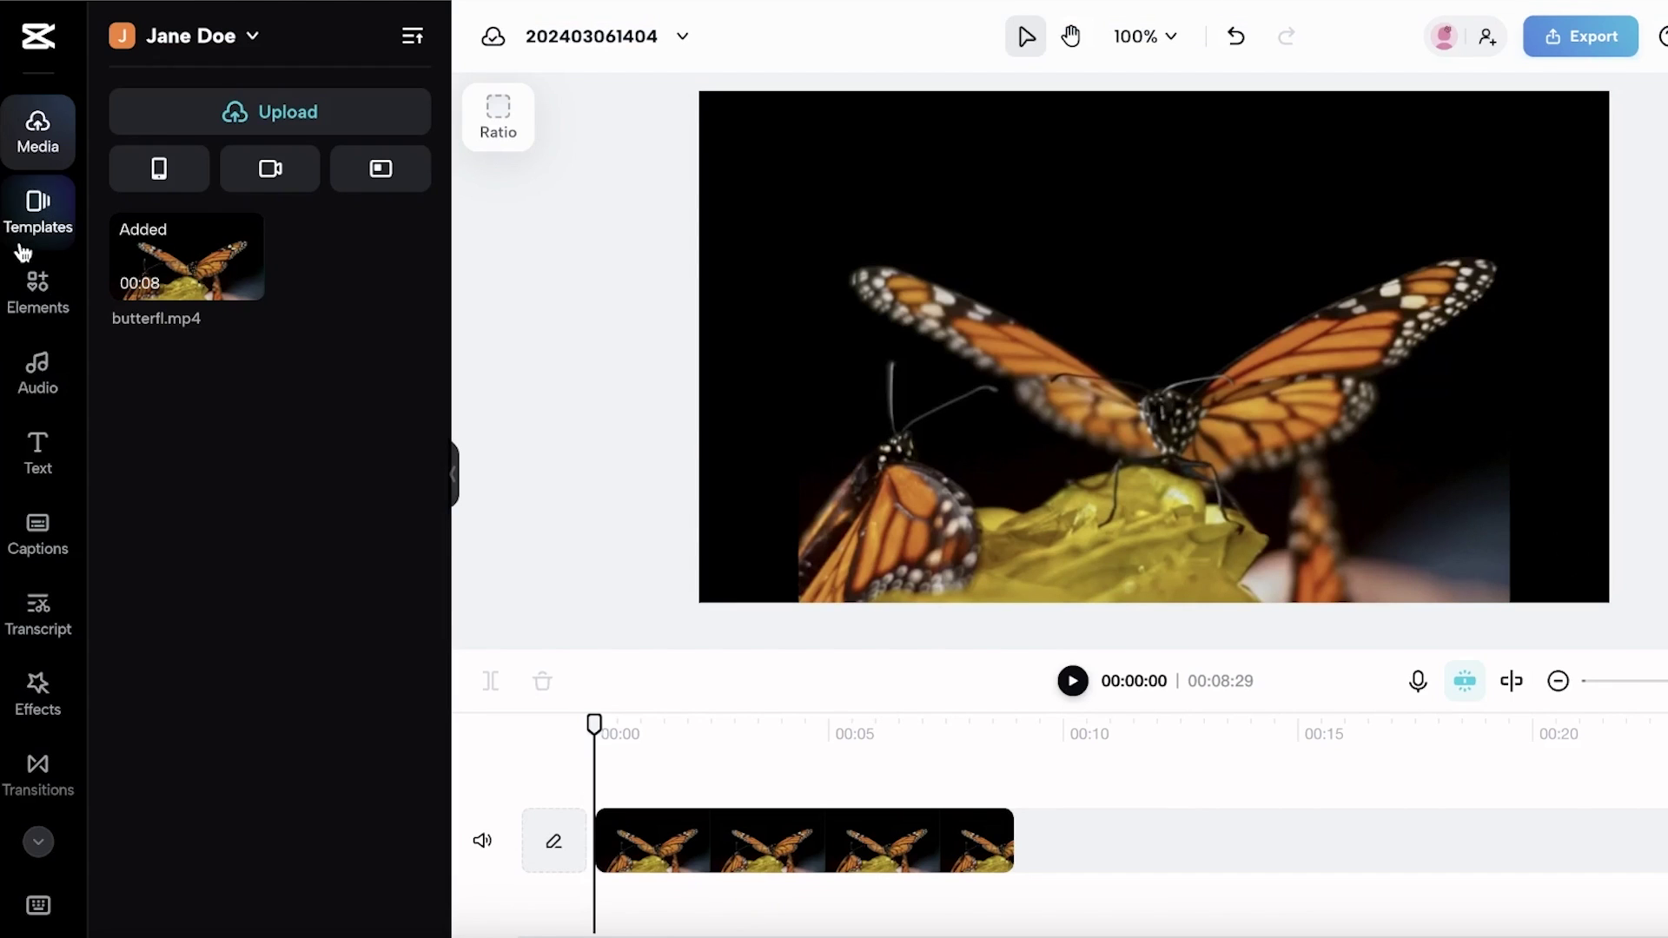
{"action": "left_click", "coordinate": [29, 251]}
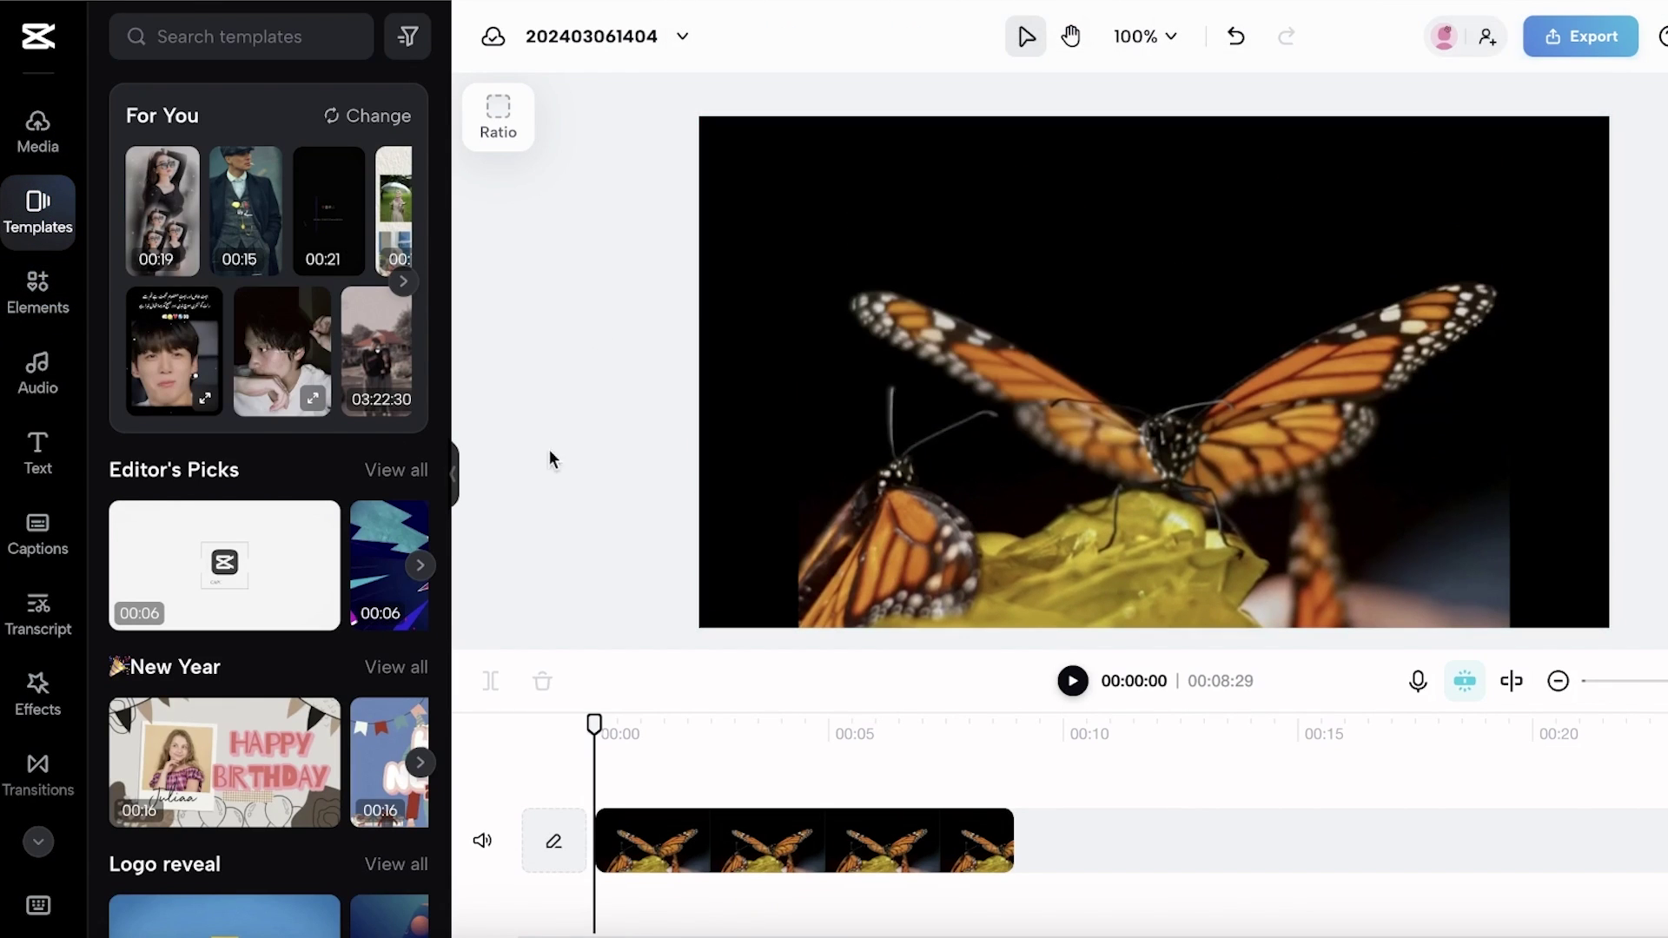
Browse CapCut's Elements, Audio, Text and Captions panels.
{"action": "left_click", "coordinate": [37, 294]}
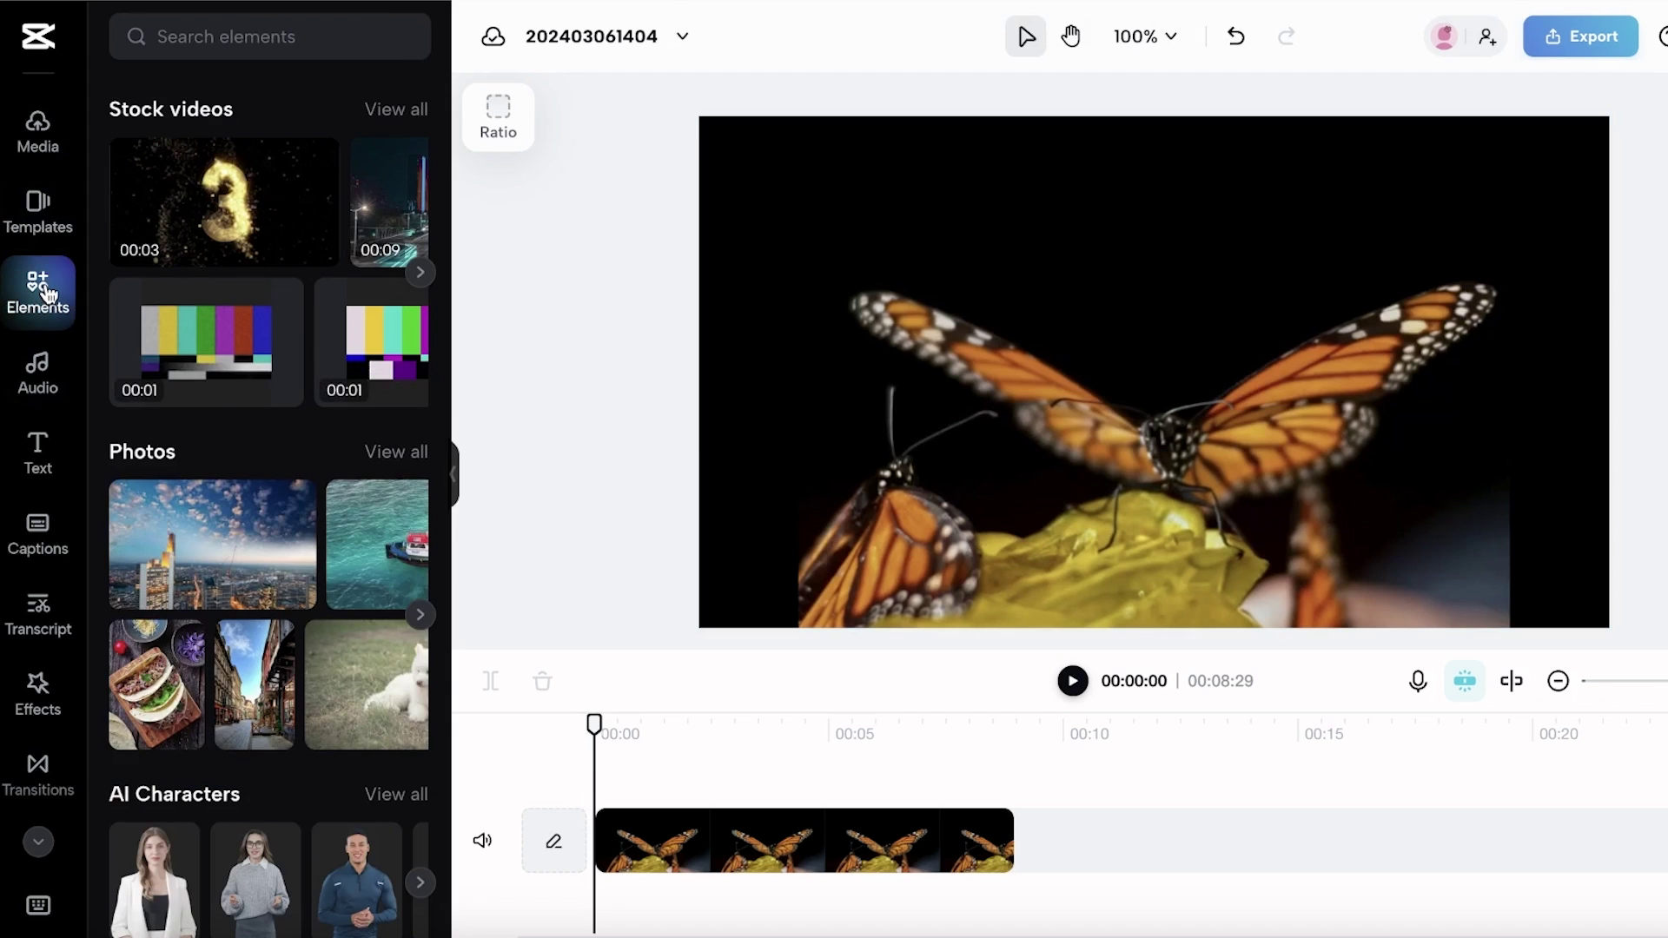
{"action": "scroll", "coordinate": [260, 534], "scroll_direction": "down", "scroll_amount": 6}
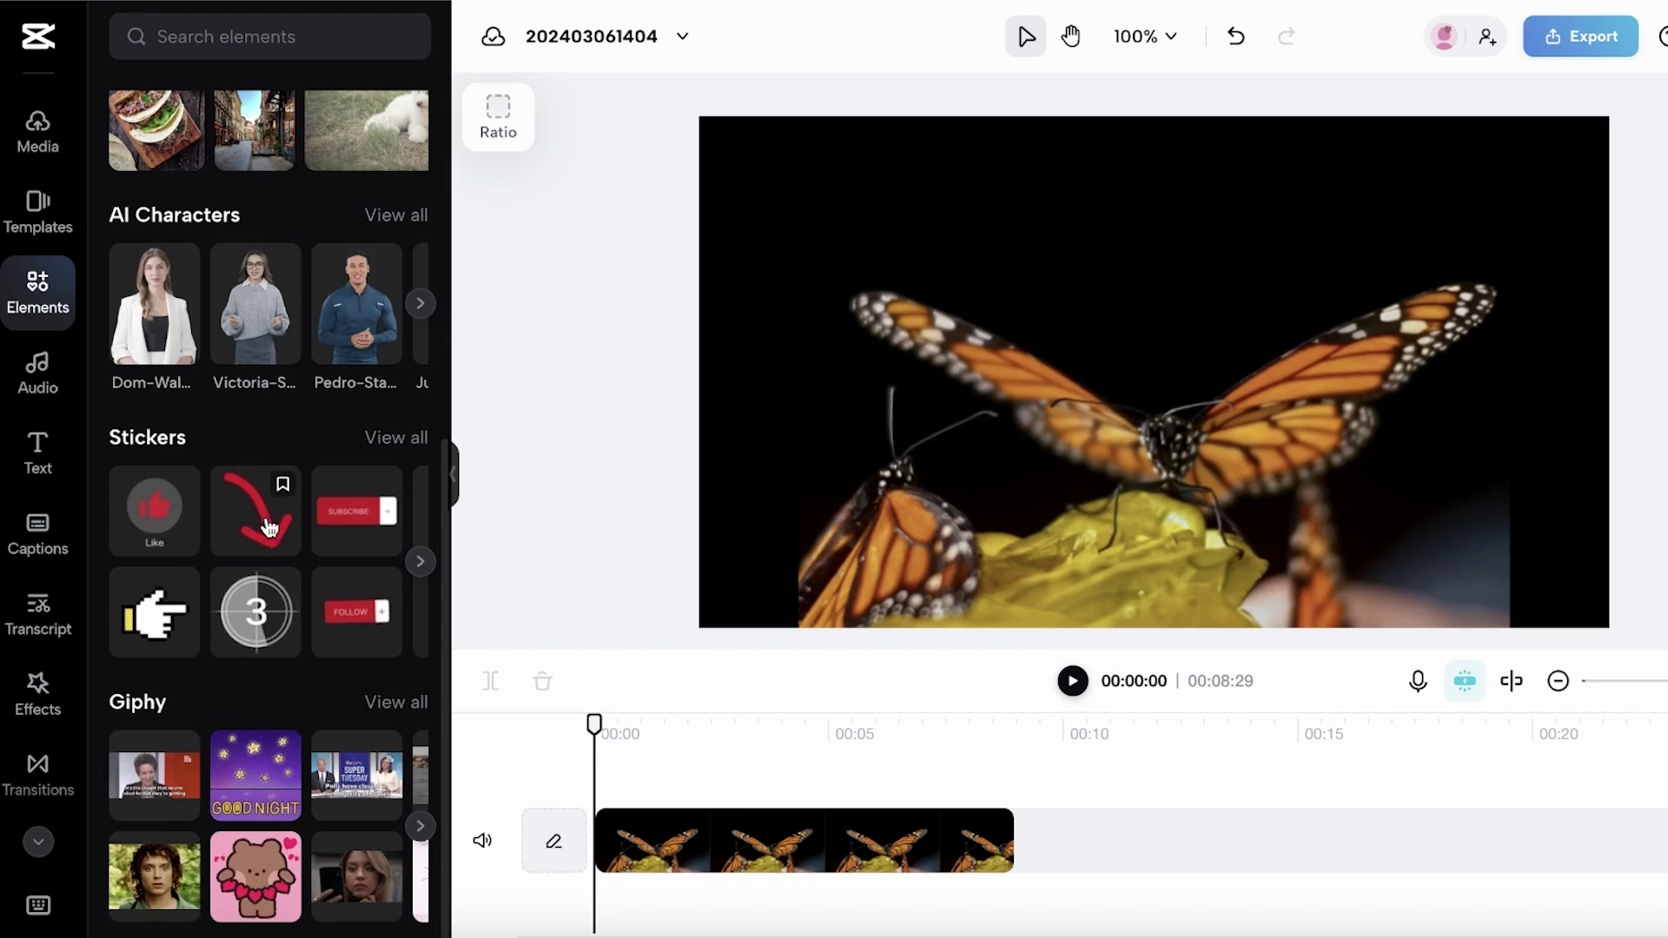
{"action": "scroll", "coordinate": [306, 482], "scroll_direction": "up", "scroll_amount": 6}
{"action": "left_click", "coordinate": [38, 372]}
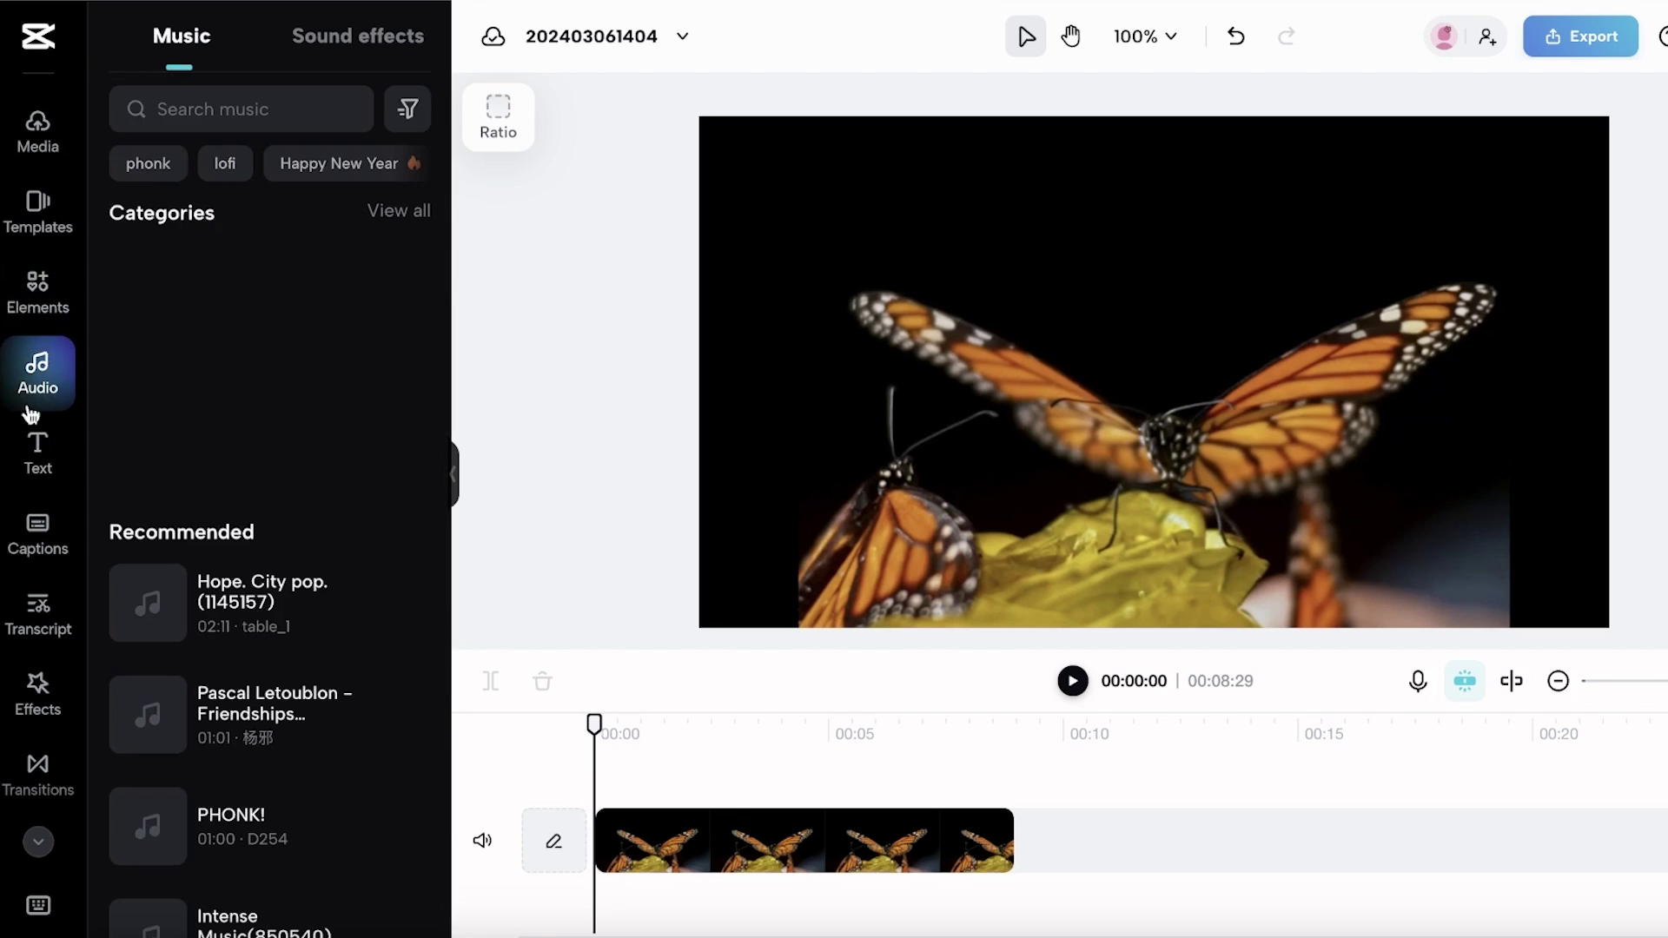
{"action": "left_click", "coordinate": [50, 459]}
{"action": "left_click", "coordinate": [48, 555]}
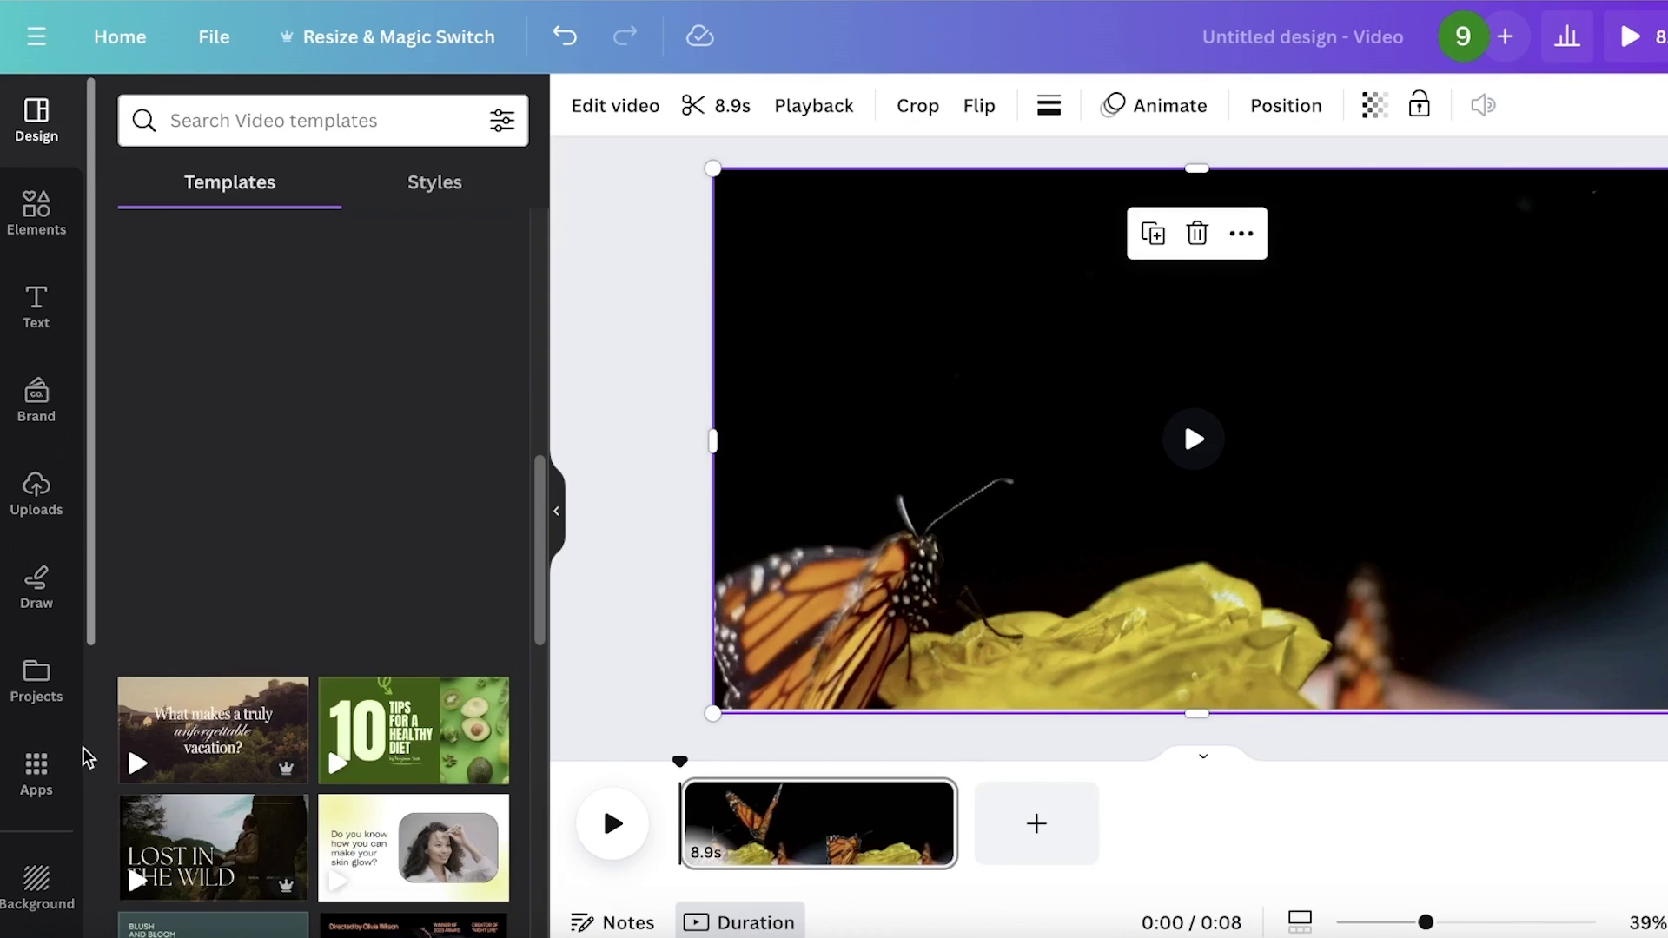
Search Canva Apps for 'caption' and view the Captions app details.
{"action": "left_click", "coordinate": [36, 771]}
{"action": "type", "text": "ca"}
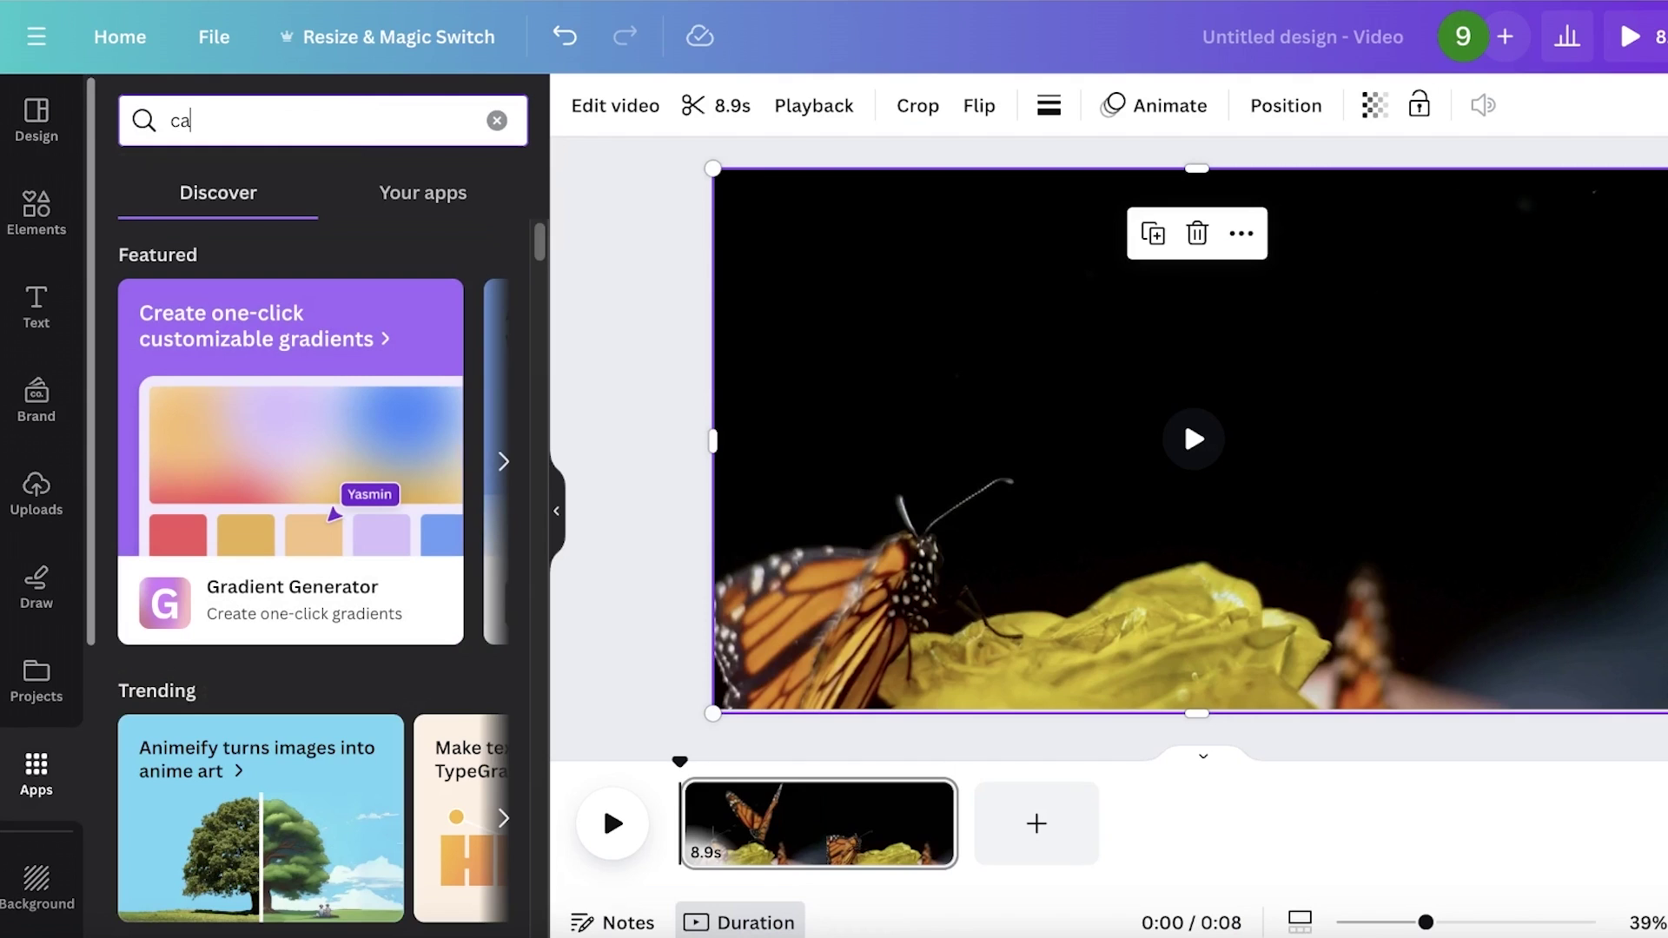
{"action": "type", "text": "ption"}
{"action": "key", "text": "Return"}
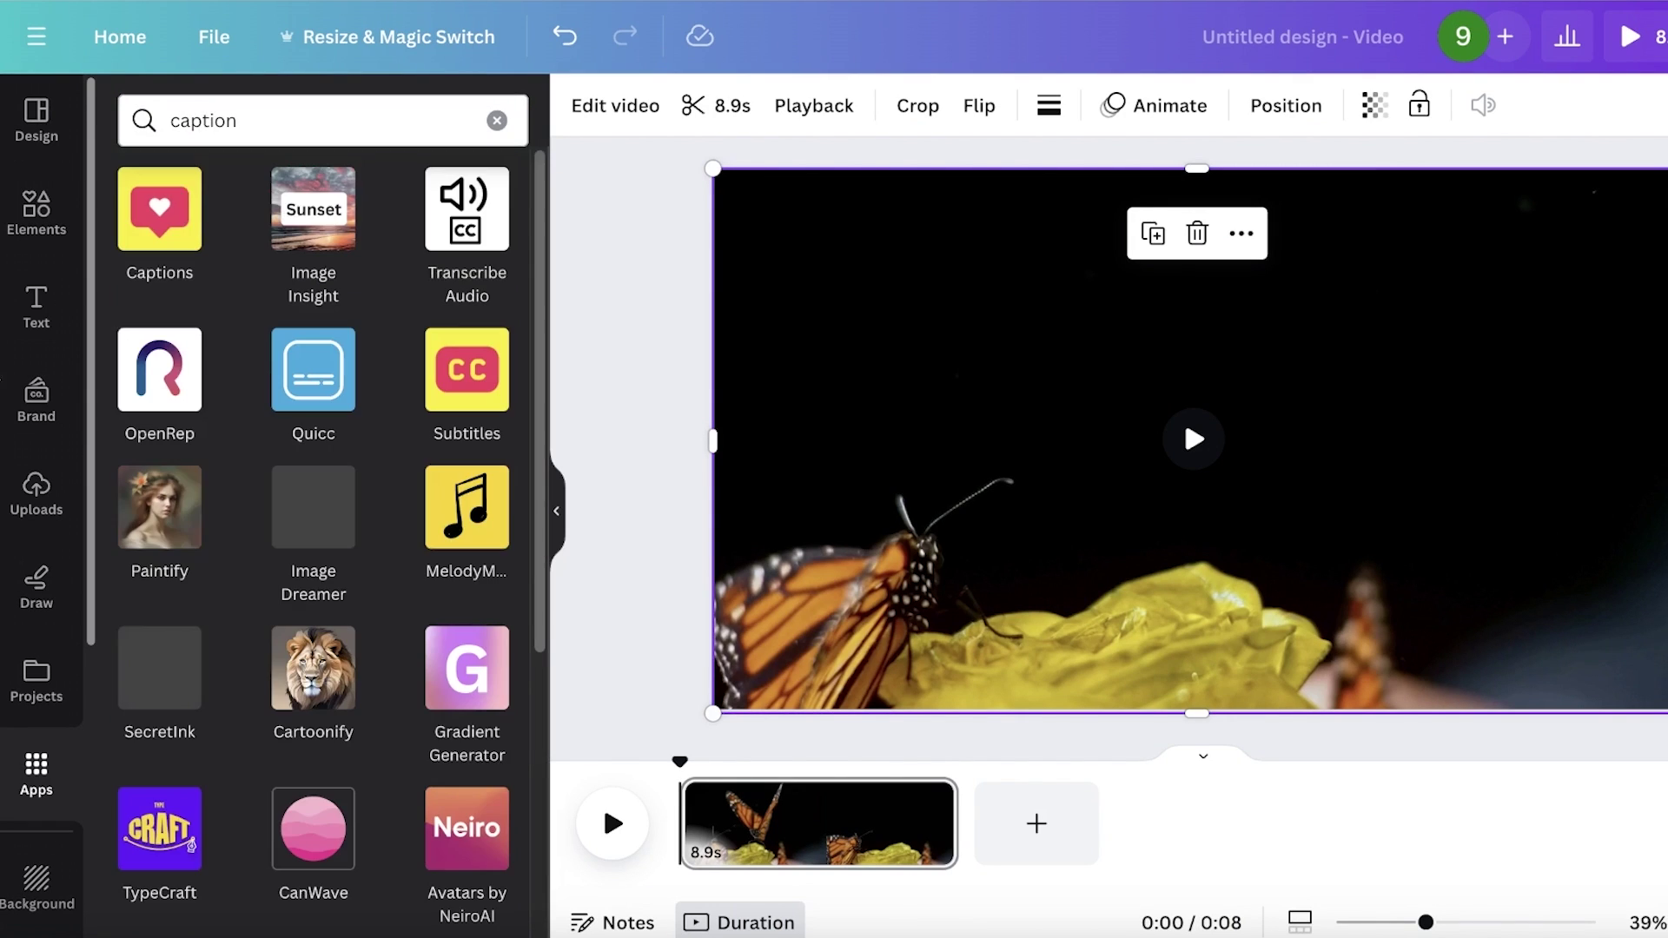
{"action": "left_click", "coordinate": [184, 214]}
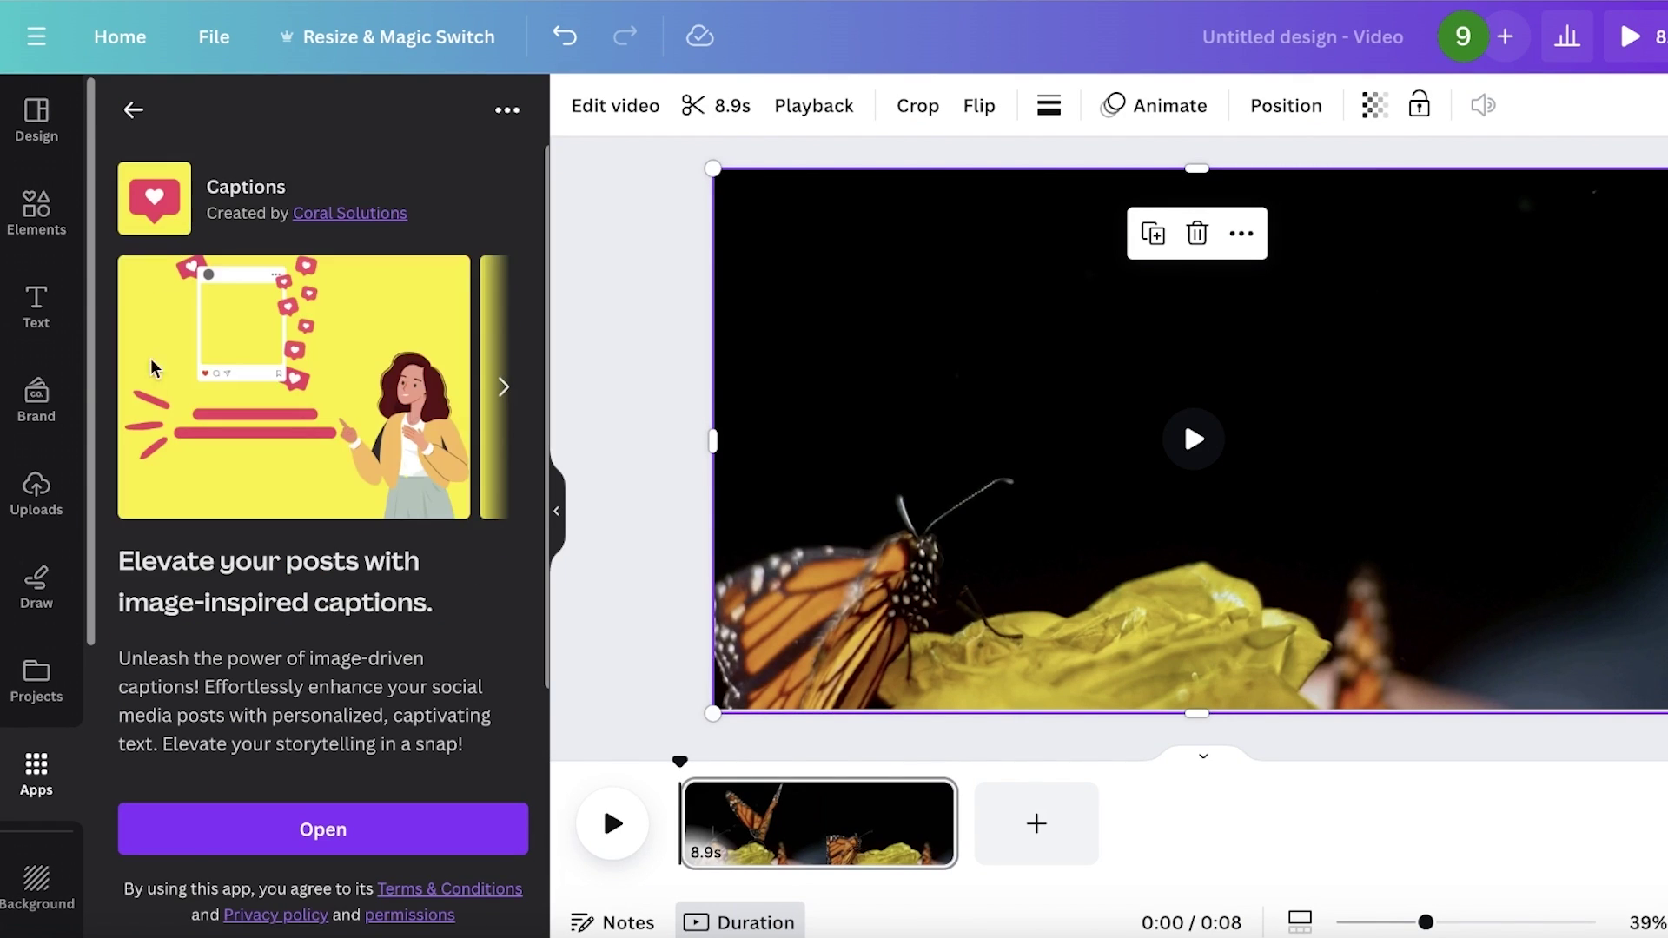
{"action": "scroll", "coordinate": [382, 554], "scroll_direction": "down", "scroll_amount": 1}
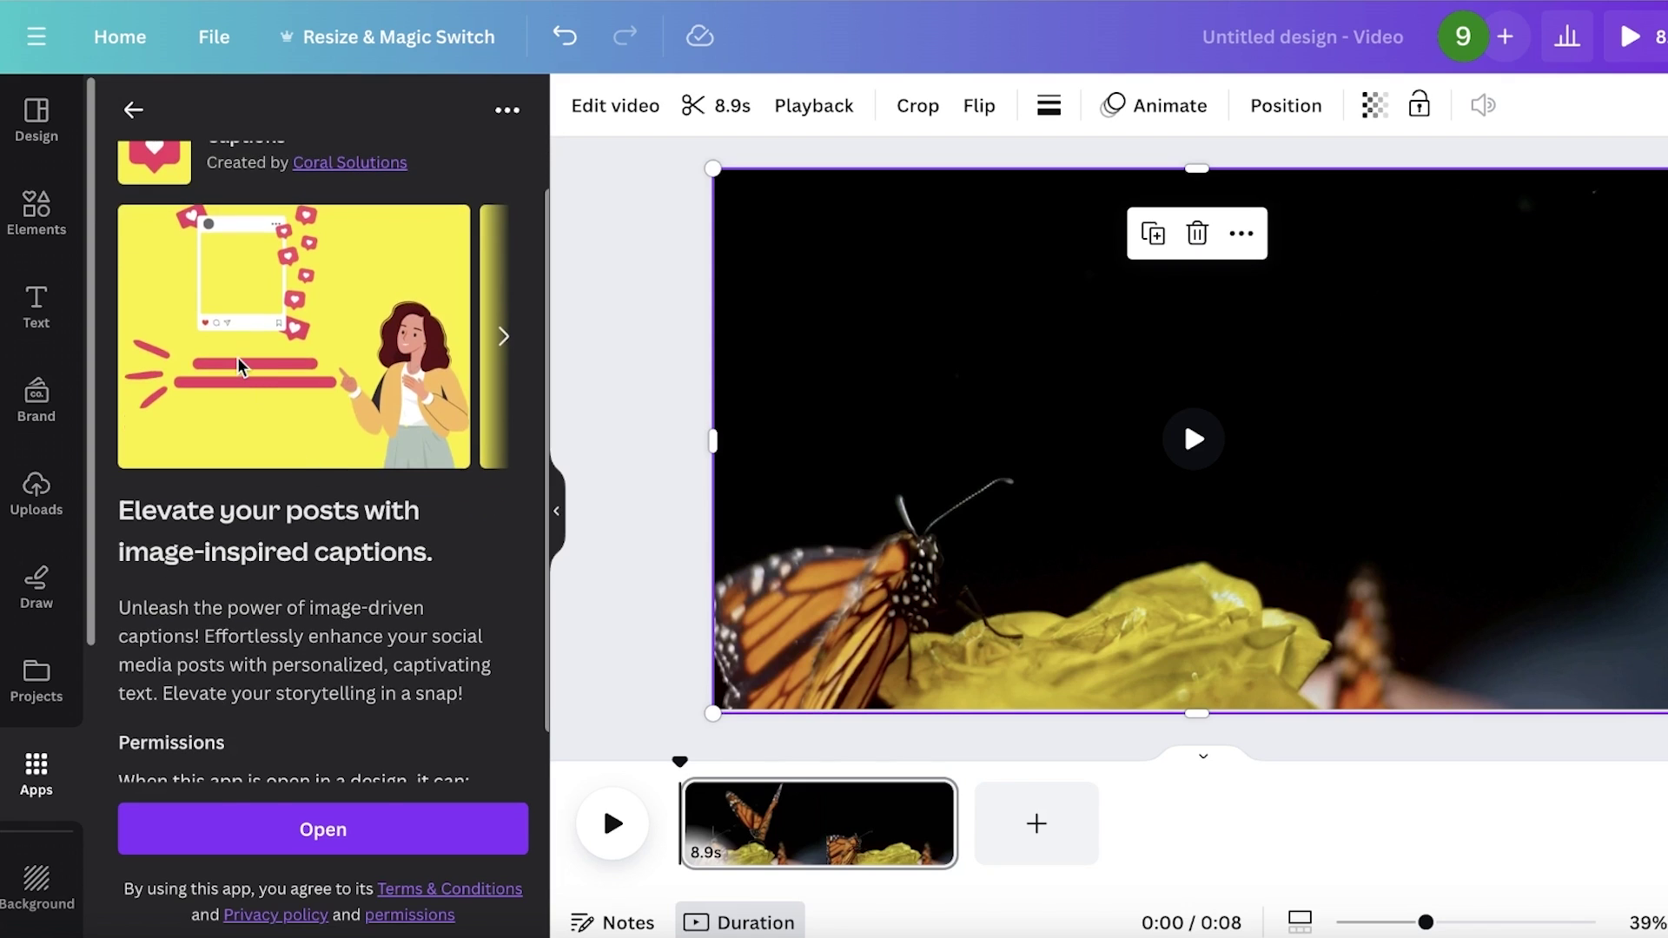
{"action": "scroll", "coordinate": [241, 367], "scroll_direction": "down", "scroll_amount": 1}
{"action": "left_click", "coordinate": [130, 111]}
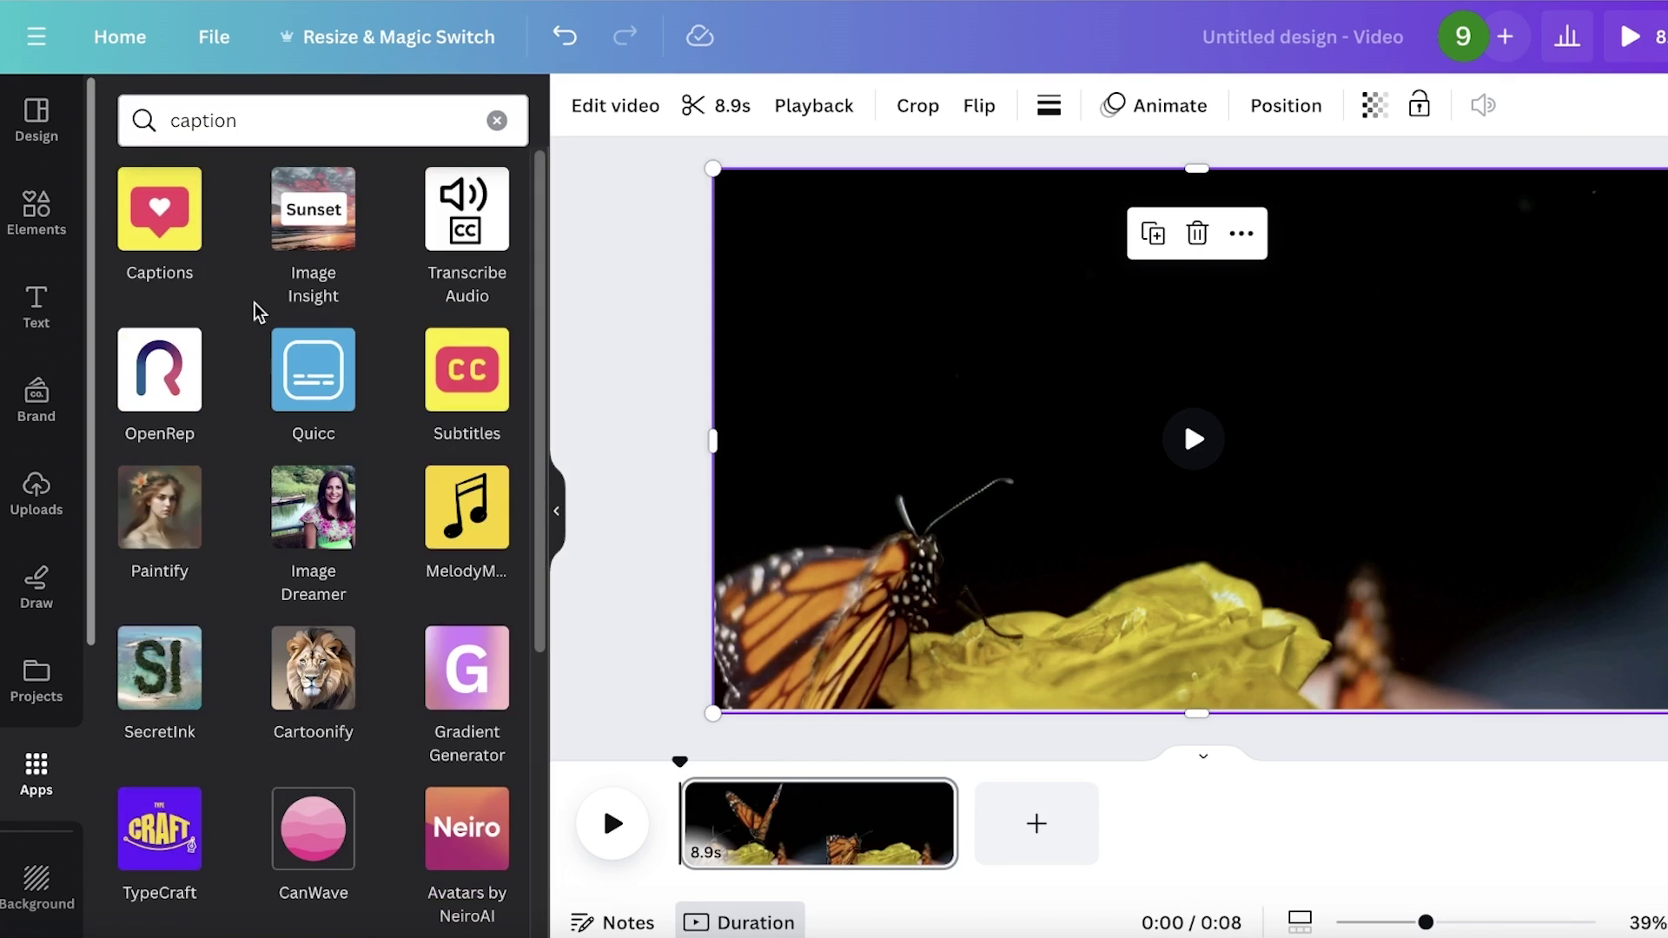
View the Transcribe Audio app details, then return to Canva's Design templates.
{"action": "left_click", "coordinate": [450, 224]}
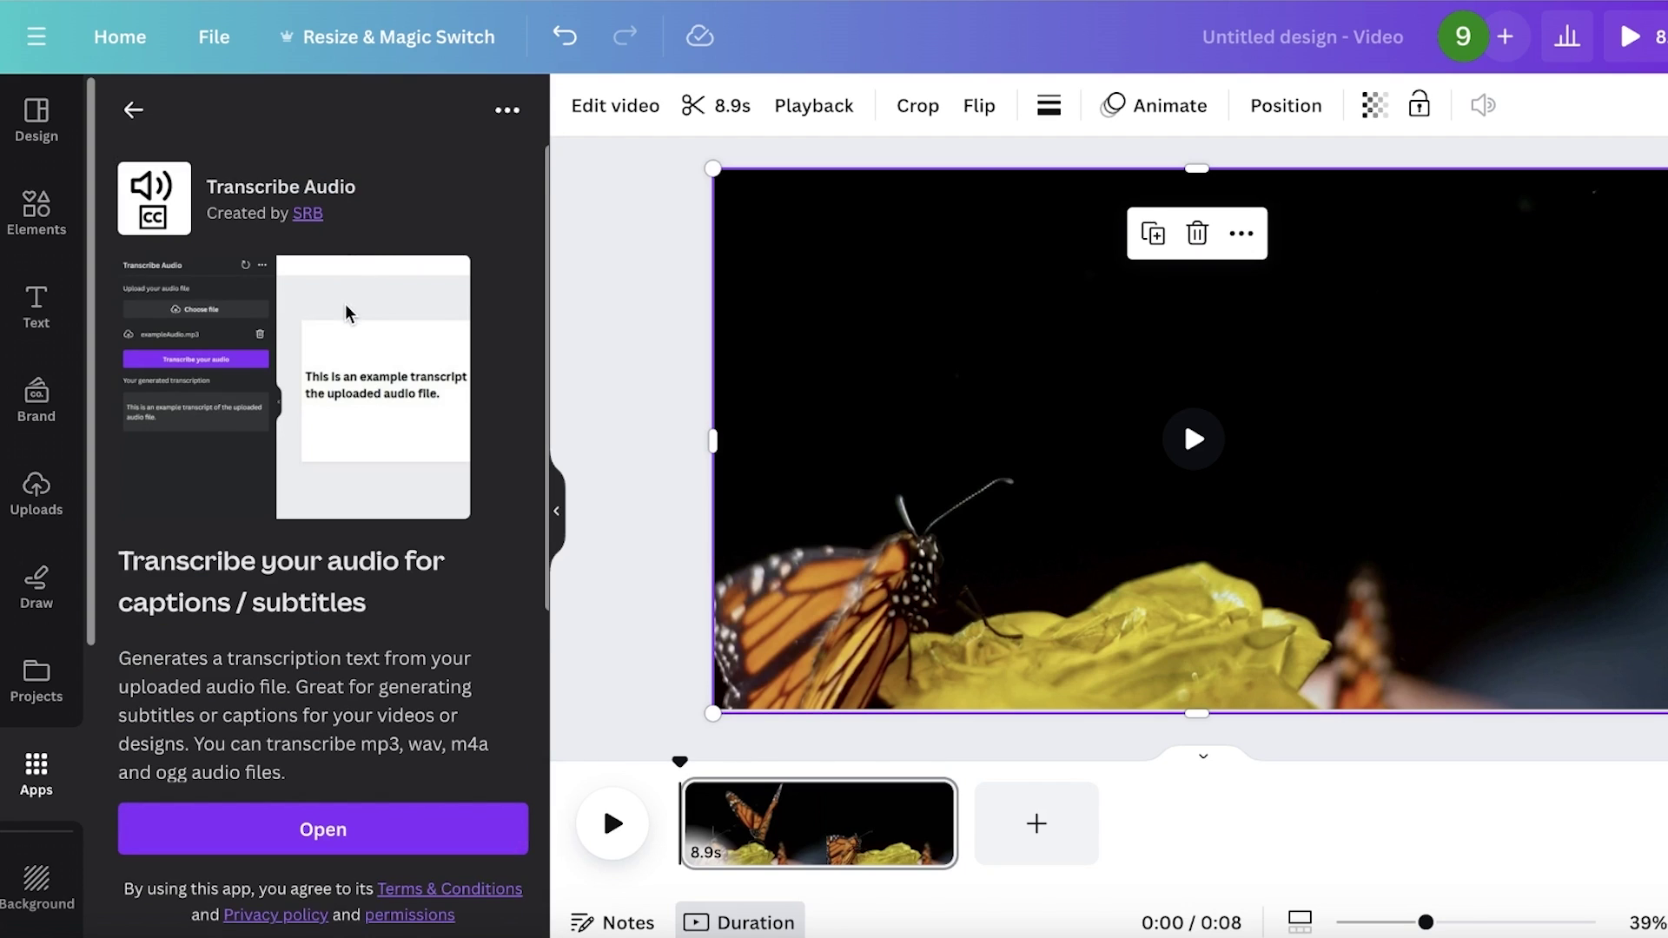
{"action": "scroll", "coordinate": [347, 309], "scroll_direction": "down", "scroll_amount": 1}
{"action": "scroll", "coordinate": [351, 317], "scroll_direction": "down", "scroll_amount": 1}
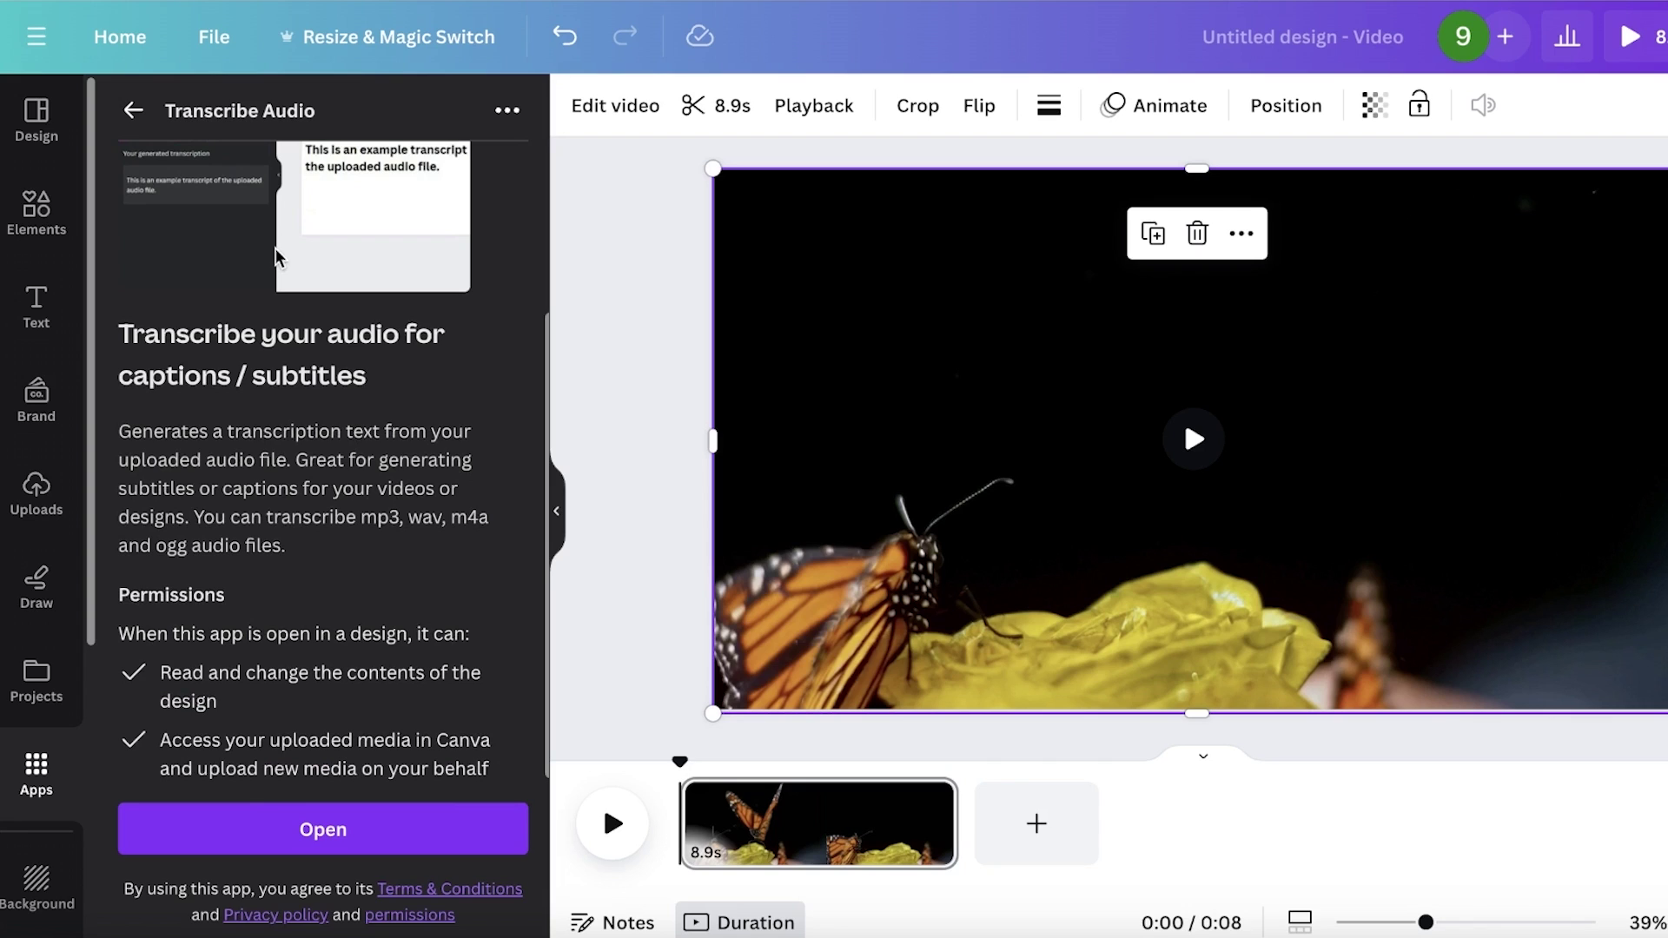
{"action": "left_click", "coordinate": [133, 110]}
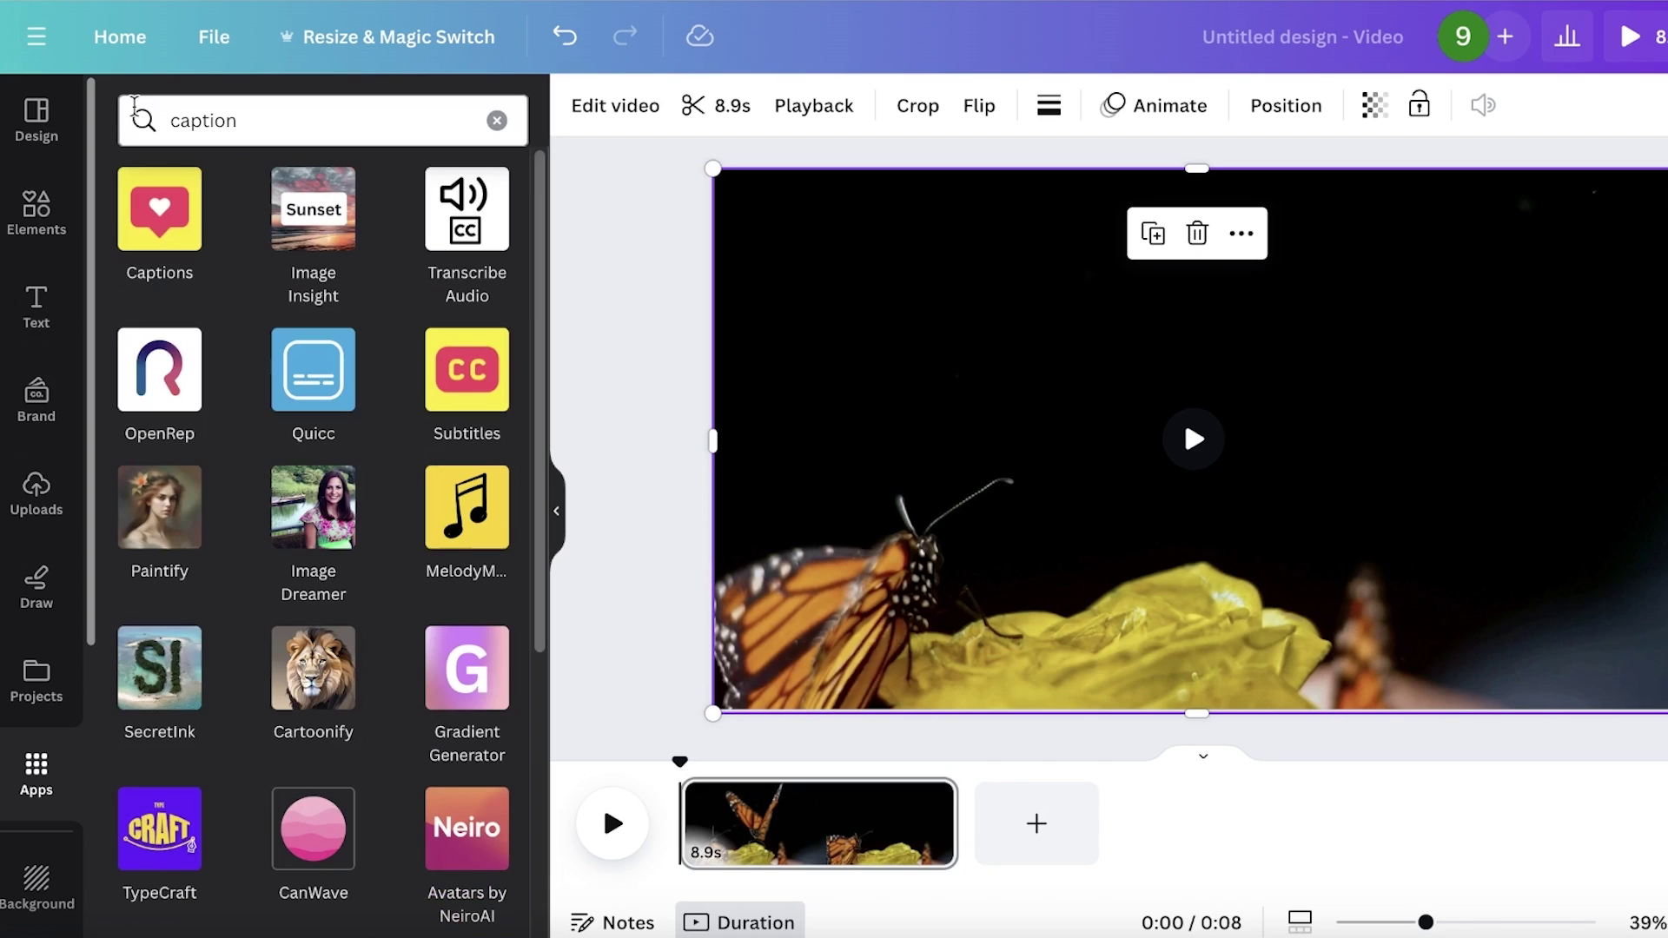
{"action": "left_click", "coordinate": [38, 124]}
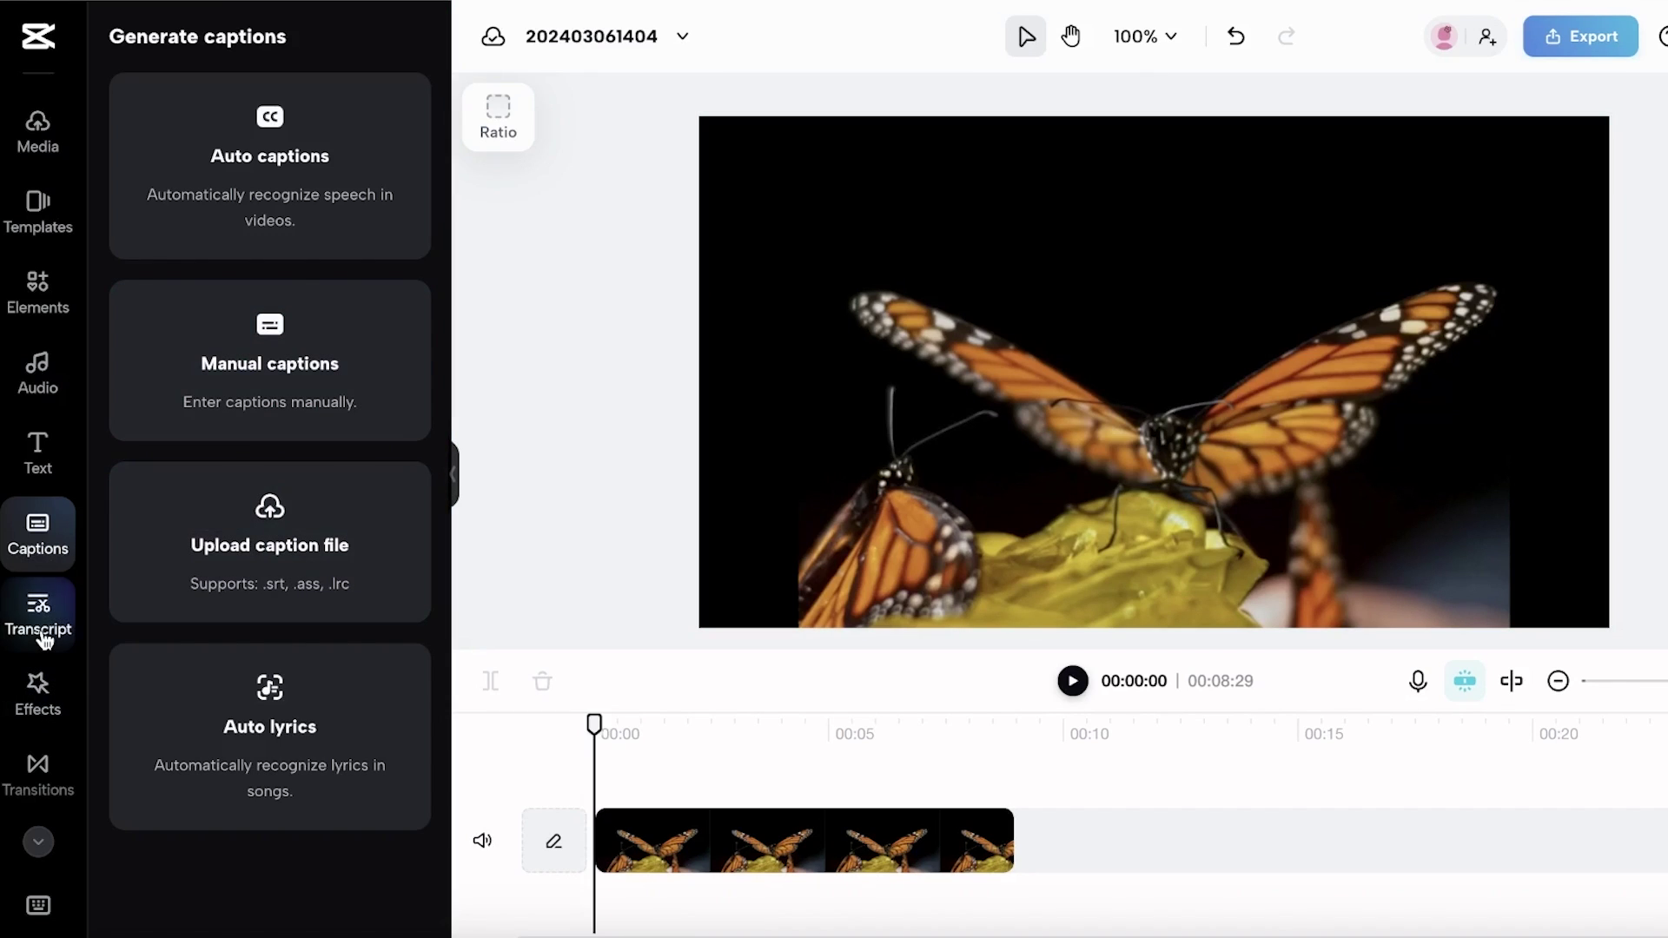
Add the Zoom Lens video effect and play the clip to preview it.
{"action": "left_click", "coordinate": [43, 639]}
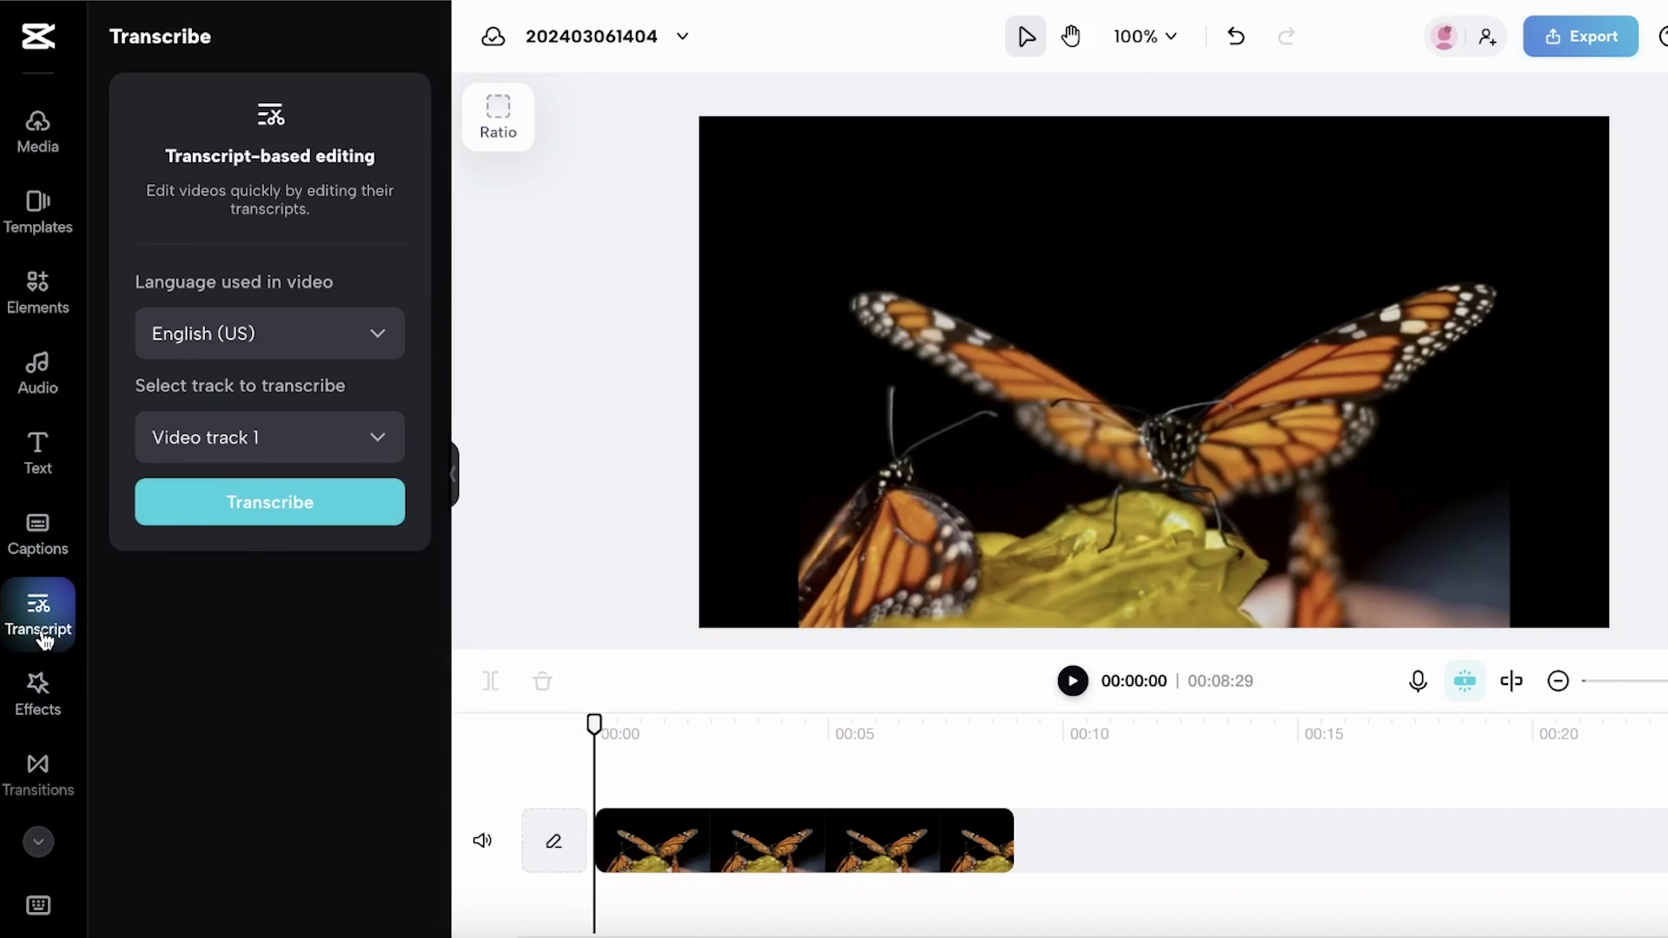
{"action": "left_click", "coordinate": [50, 680]}
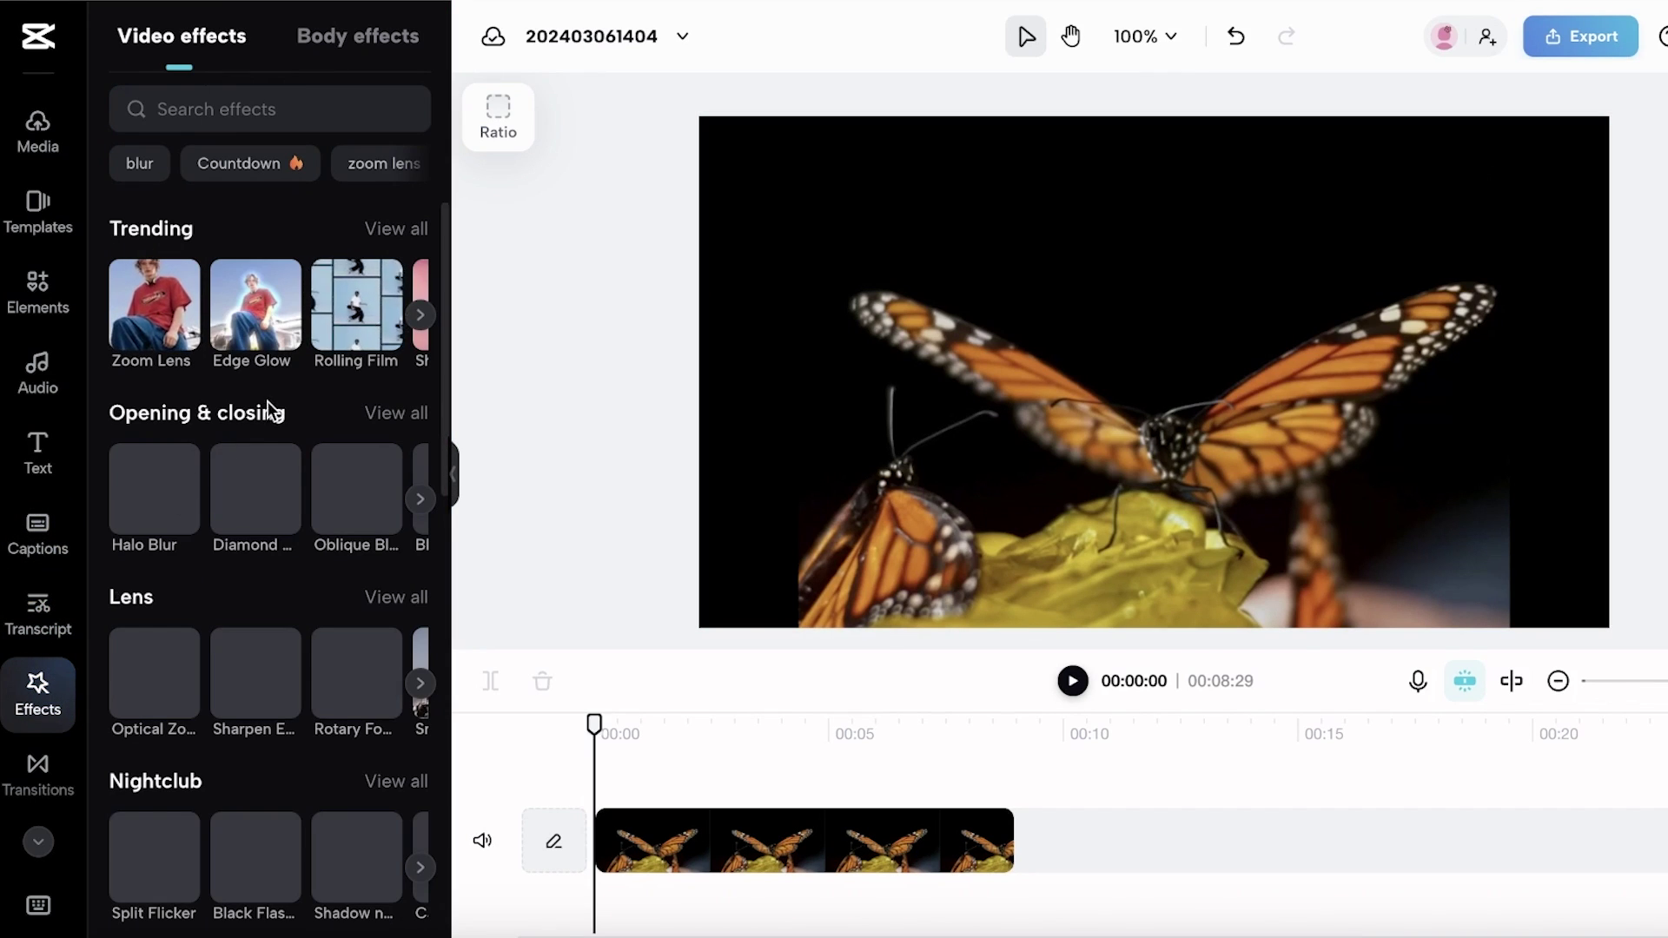
{"action": "left_click", "coordinate": [157, 304]}
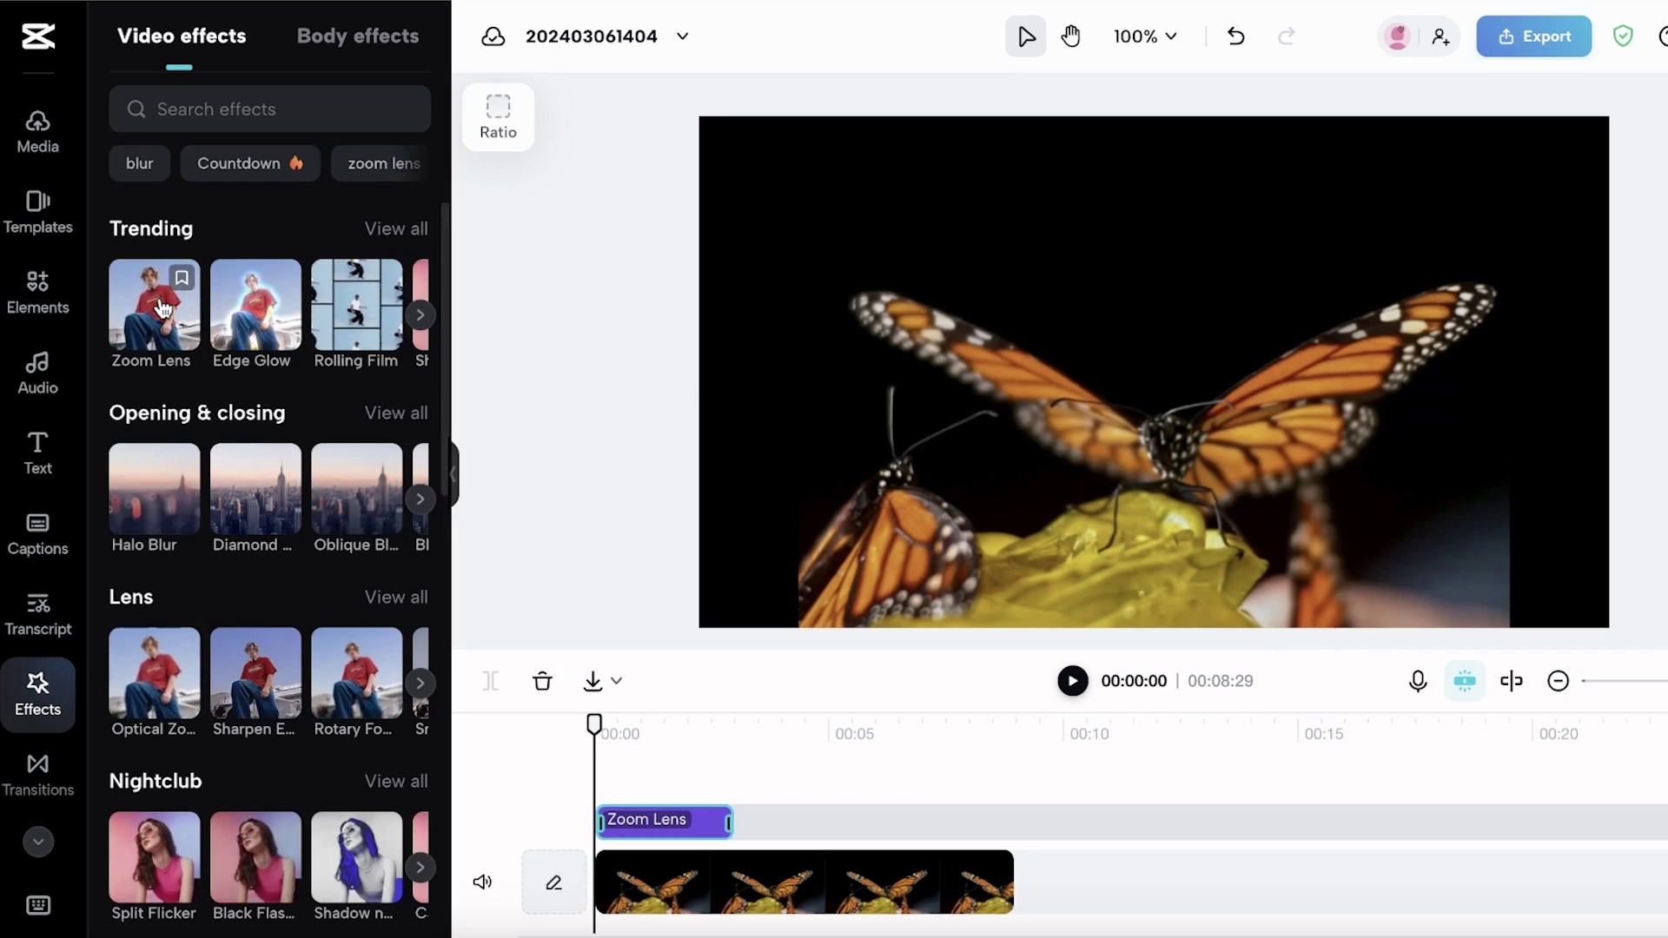
{"action": "left_click", "coordinate": [1072, 681]}
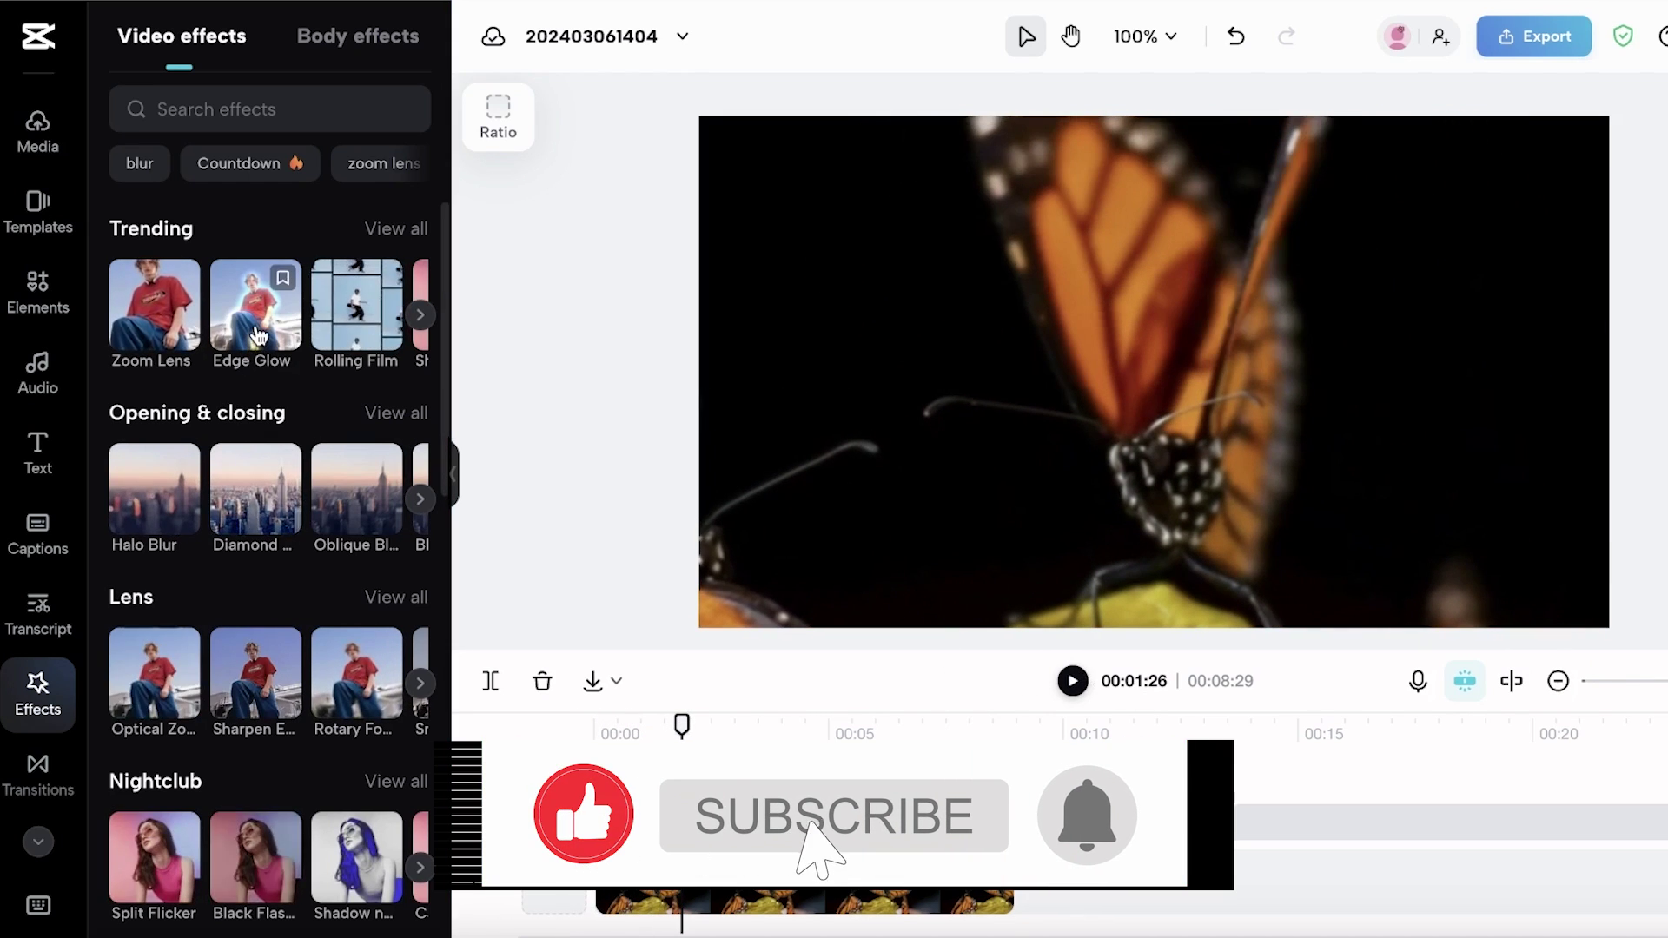
{"action": "left_click", "coordinate": [1072, 680]}
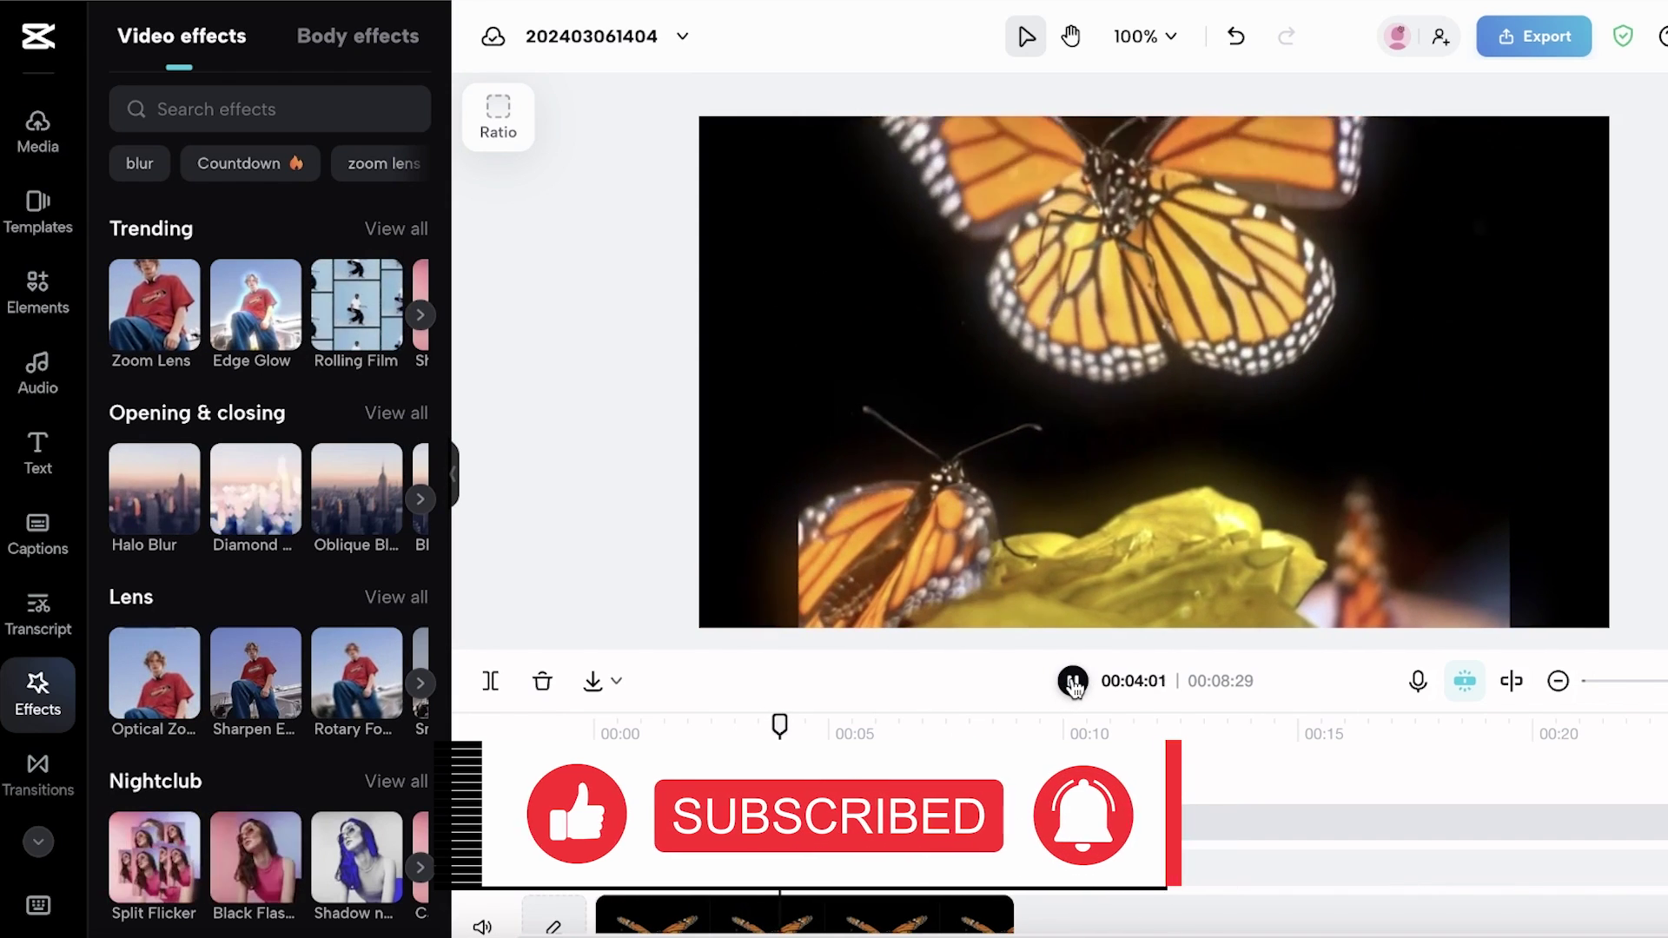
{"action": "left_click", "coordinate": [1072, 680]}
Delete the Zoom Lens effect and move Edge Glow to start at 00:00.
{"action": "left_click", "coordinate": [635, 871]}
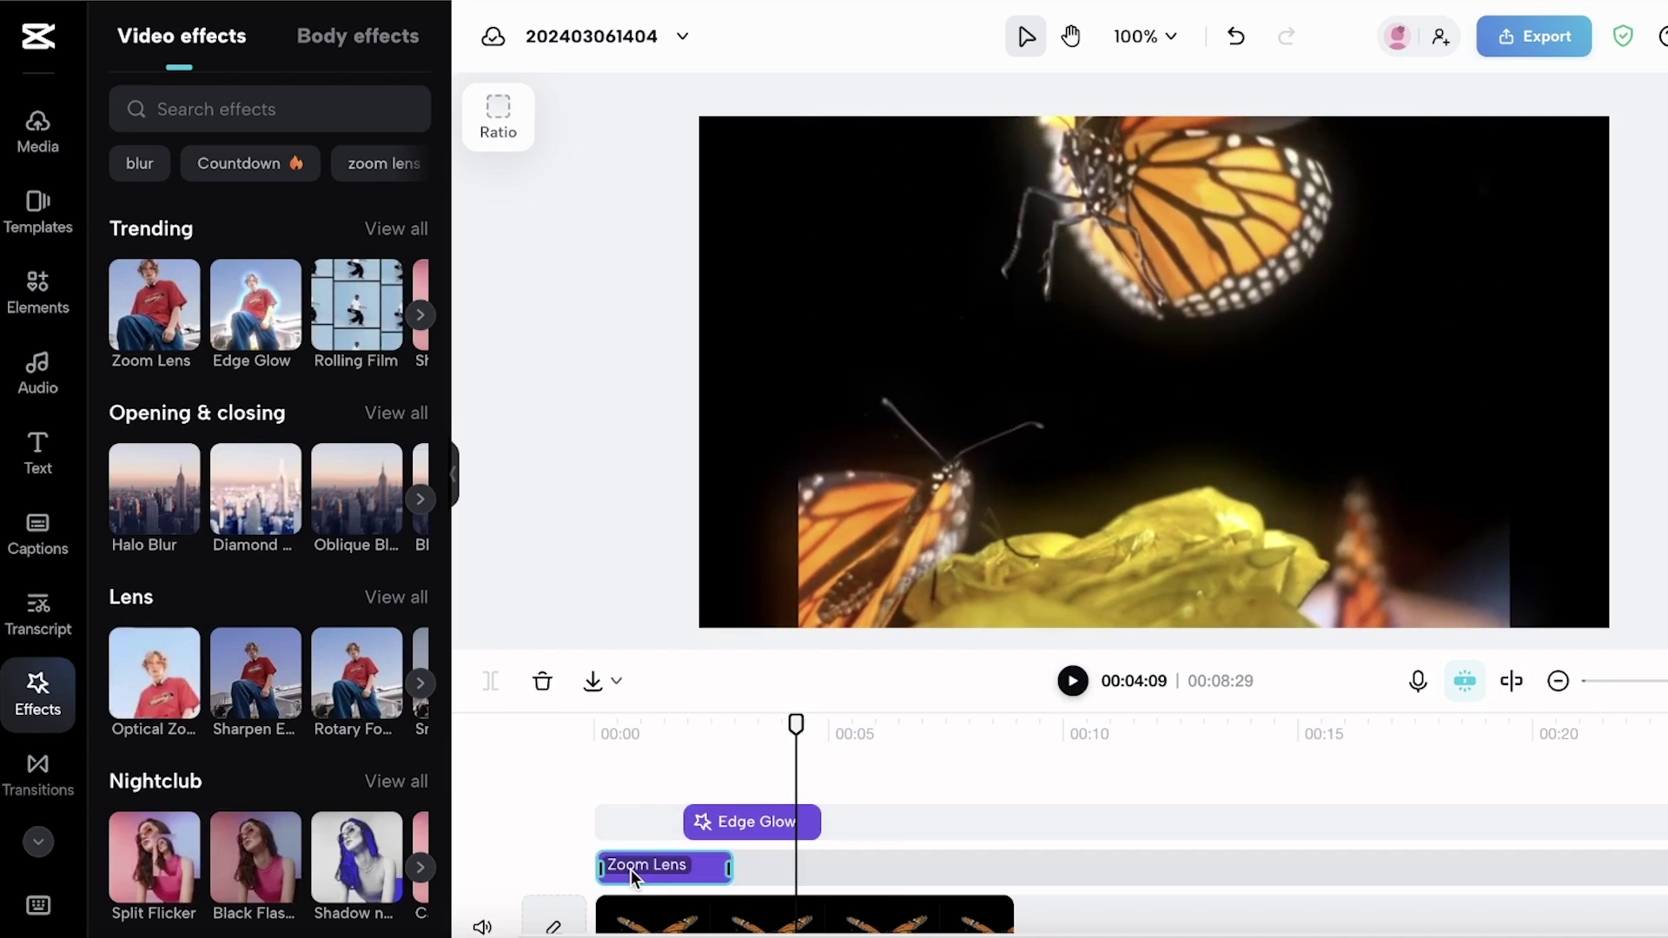
{"action": "key", "text": "Delete"}
{"action": "left_click_drag", "start_coordinate": [768, 824], "coordinate": [680, 828]}
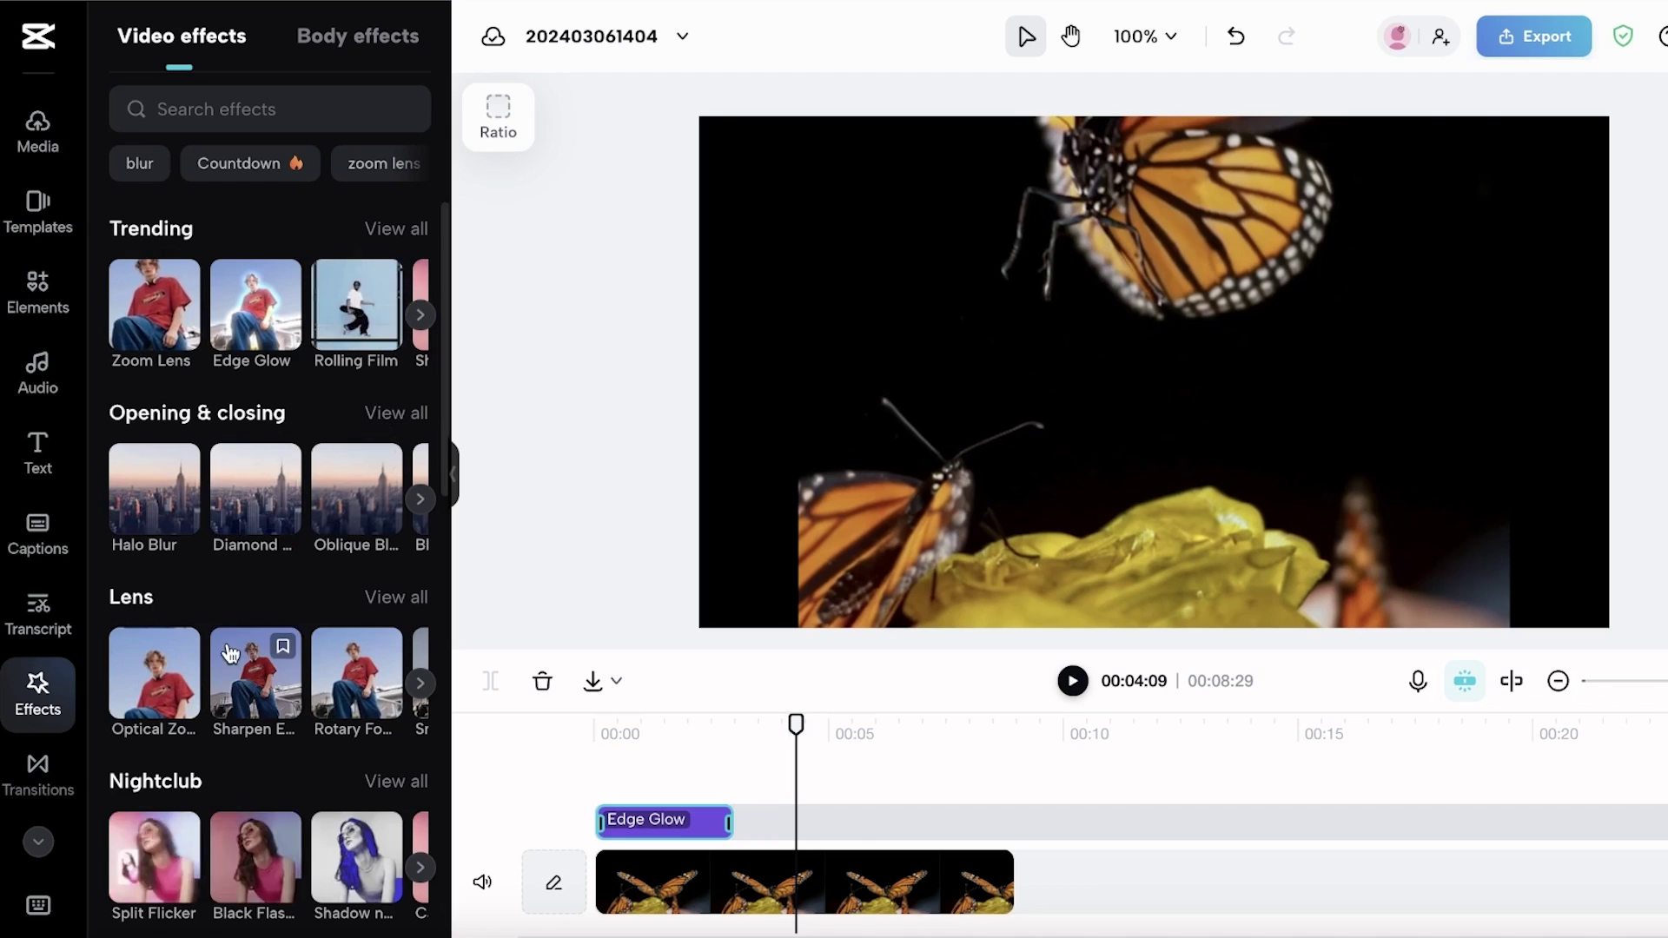
Browse the video effects and show every effect in the Lens category.
{"action": "scroll", "coordinate": [216, 681], "scroll_direction": "down", "scroll_amount": 3}
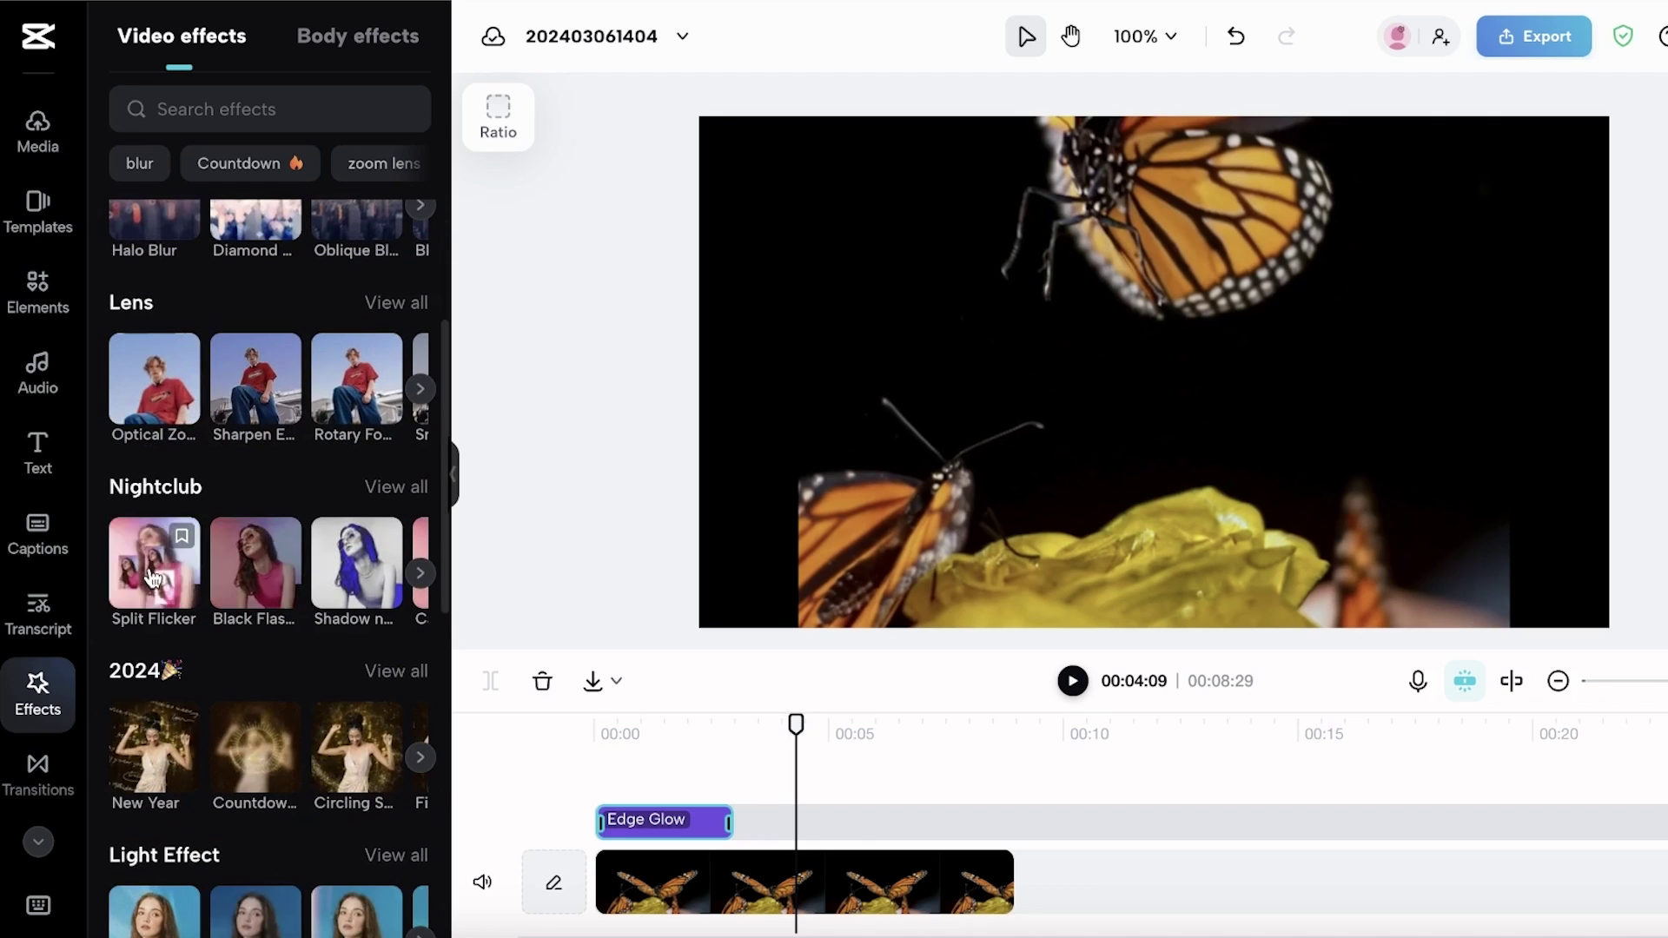
{"action": "scroll", "coordinate": [149, 584], "scroll_direction": "down", "scroll_amount": 2}
{"action": "scroll", "coordinate": [150, 584], "scroll_direction": "down", "scroll_amount": 5}
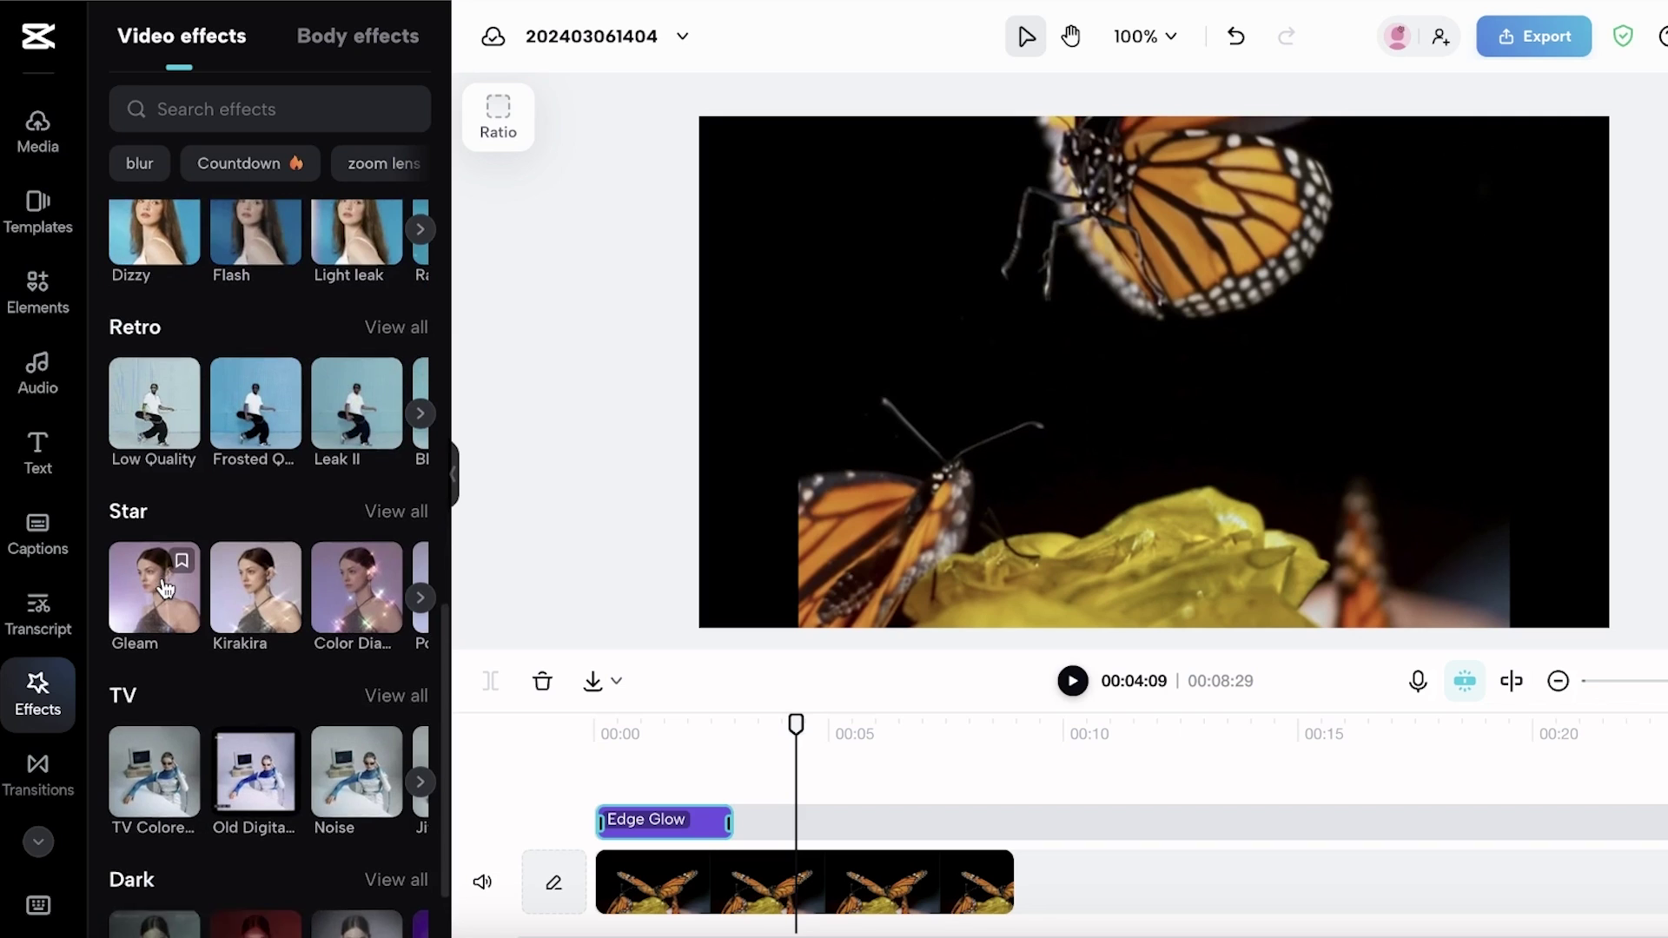
{"action": "scroll", "coordinate": [203, 577], "scroll_direction": "down", "scroll_amount": 5}
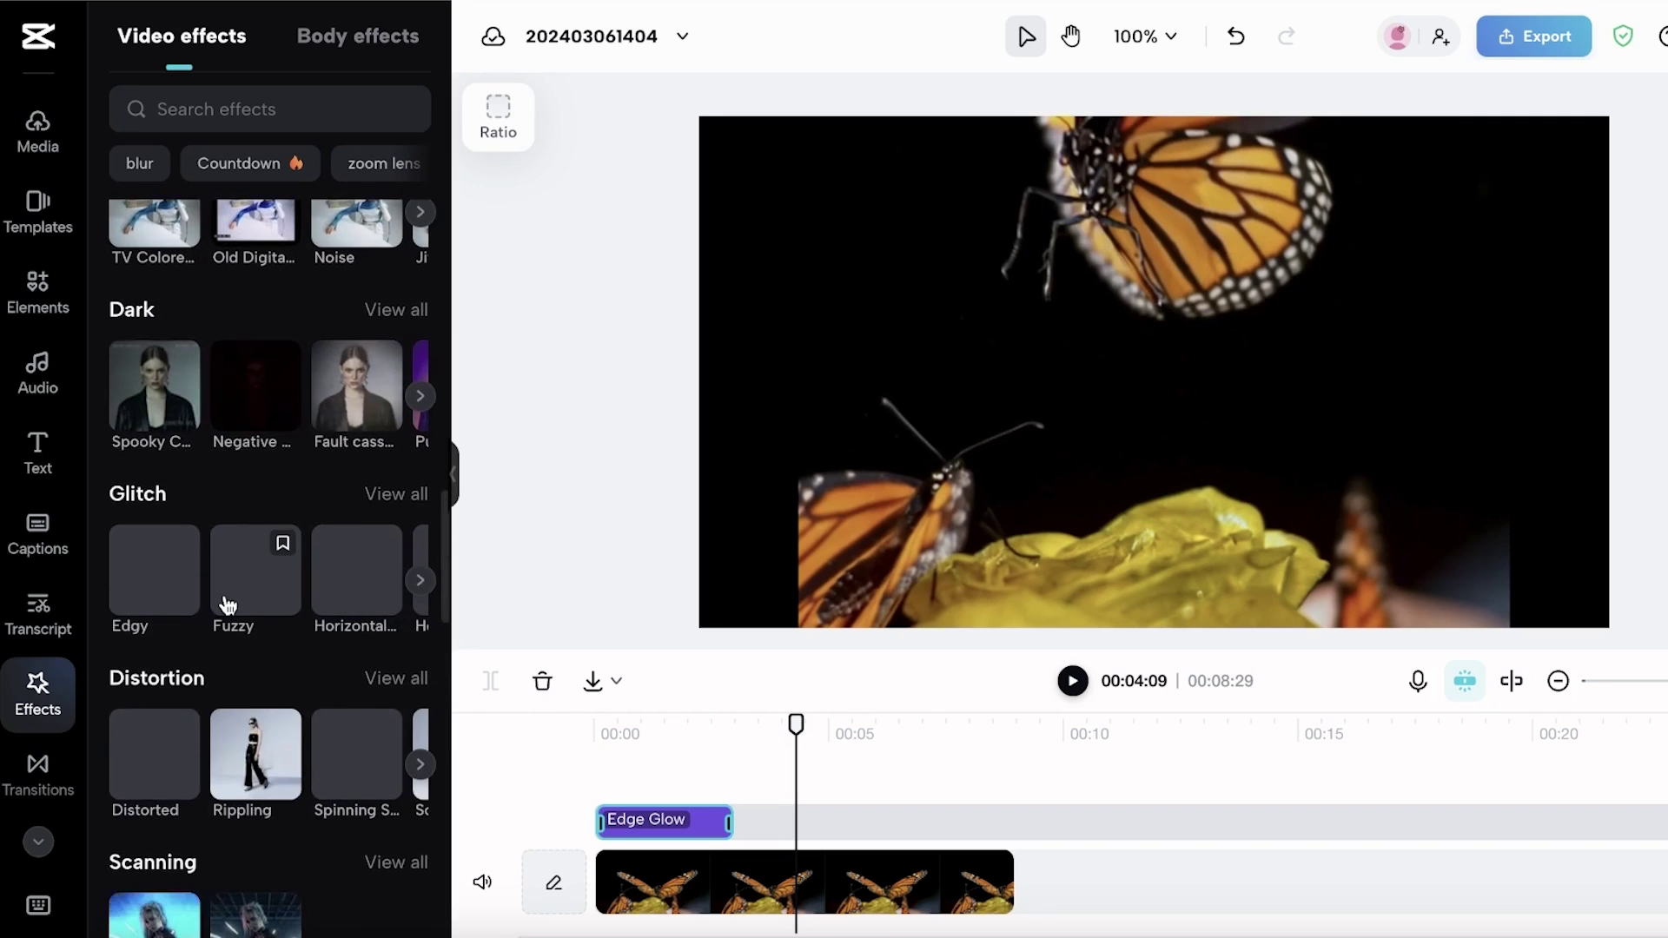
{"action": "scroll", "coordinate": [217, 600], "scroll_direction": "down", "scroll_amount": 8}
{"action": "scroll", "coordinate": [217, 599], "scroll_direction": "up", "scroll_amount": 3}
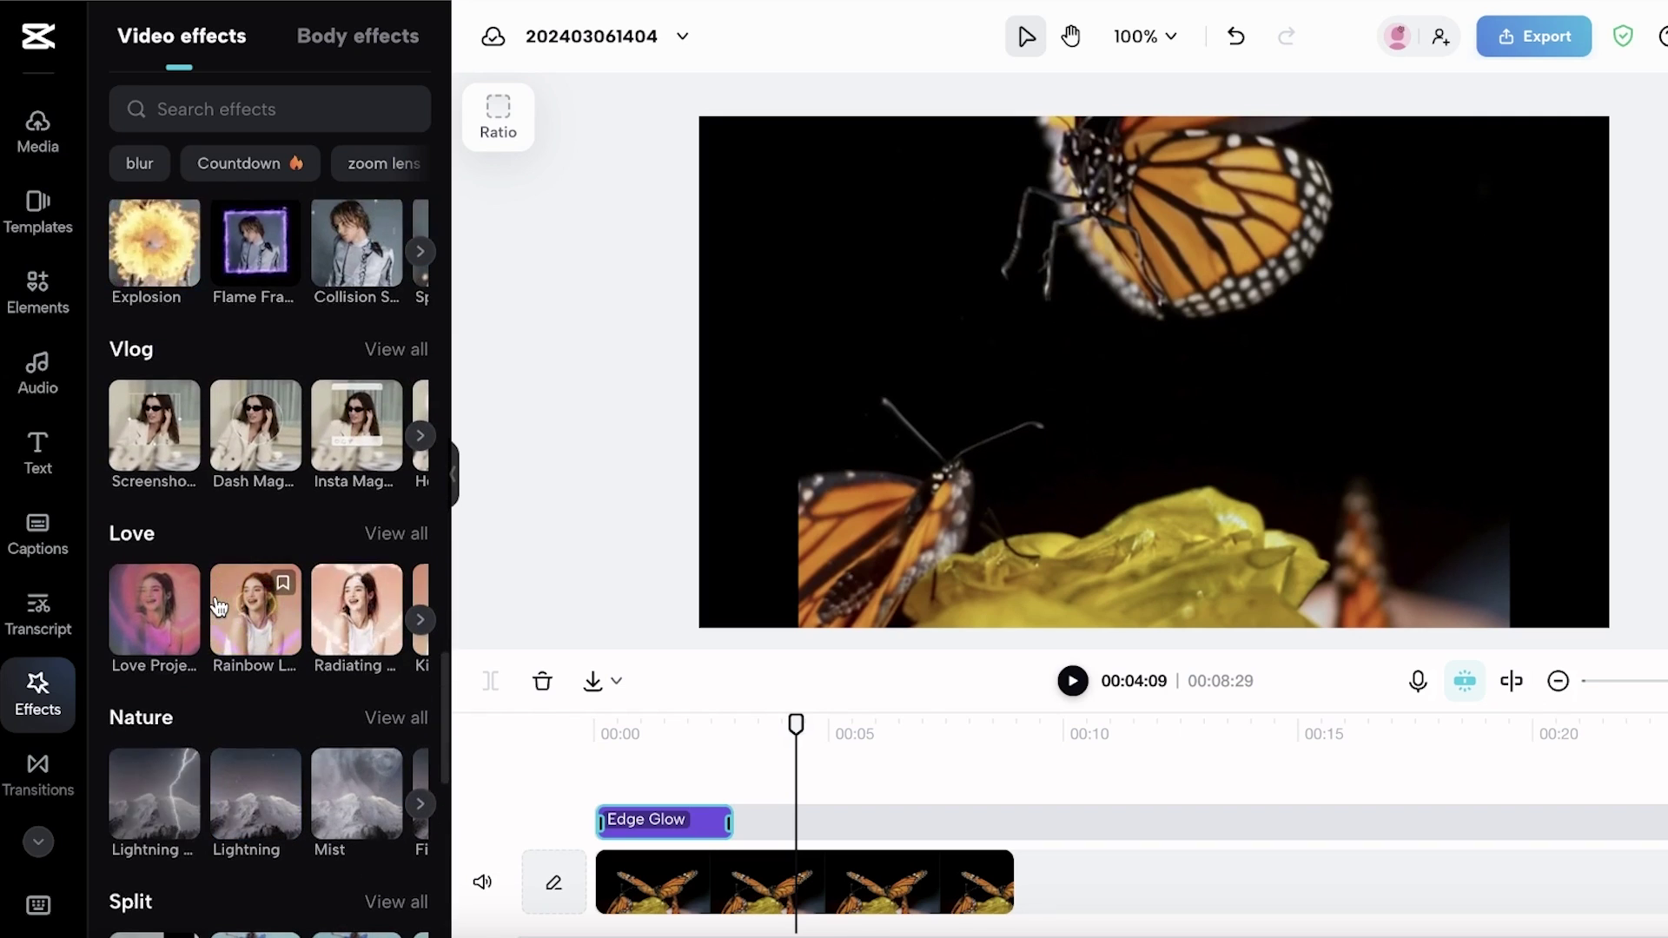
{"action": "scroll", "coordinate": [215, 599], "scroll_direction": "up", "scroll_amount": 10}
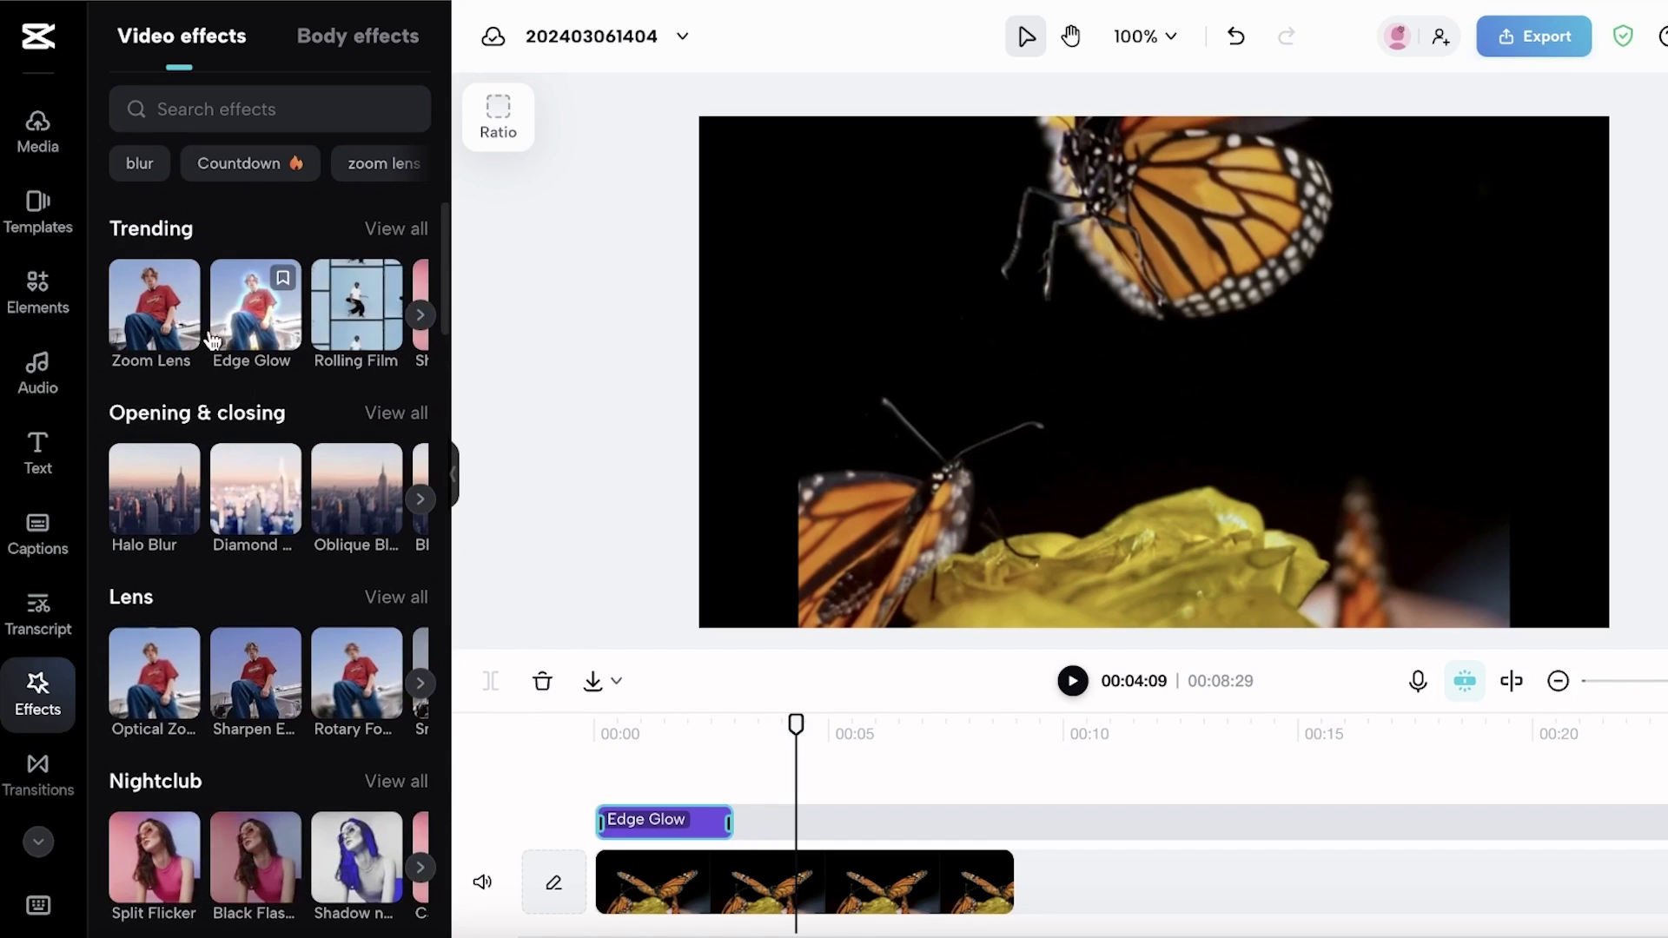
{"action": "left_click", "coordinate": [415, 600]}
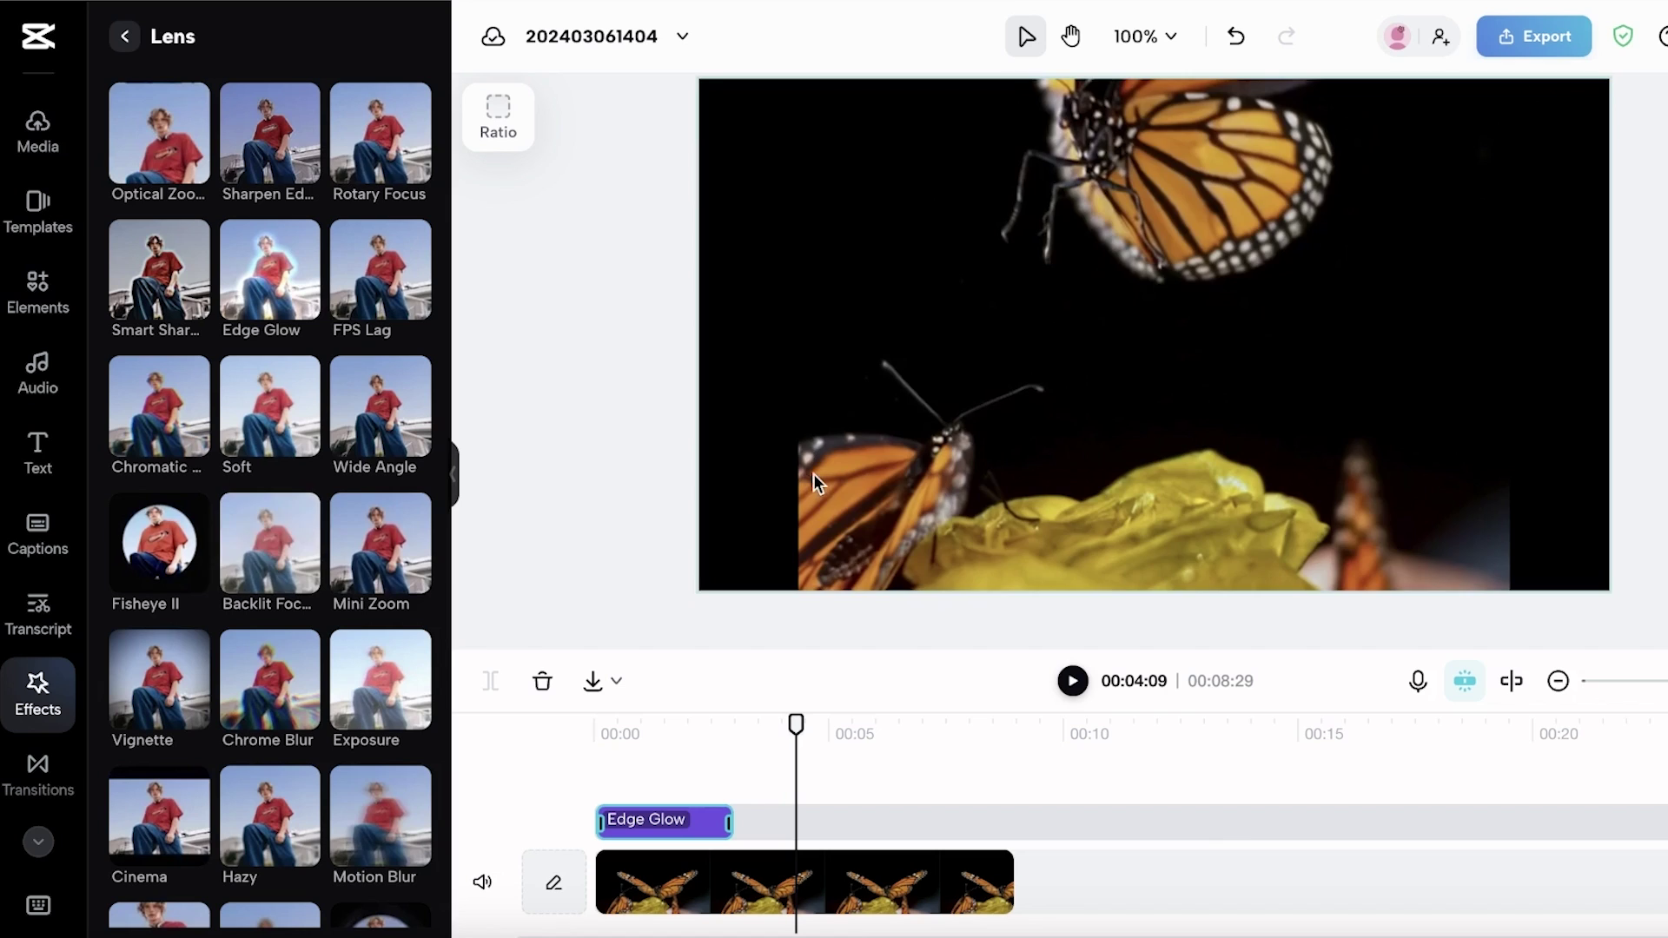
Apply the Fisheye III lens effect to the butterfly clip at the playhead.
{"action": "scroll", "coordinate": [171, 717], "scroll_direction": "down", "scroll_amount": 5}
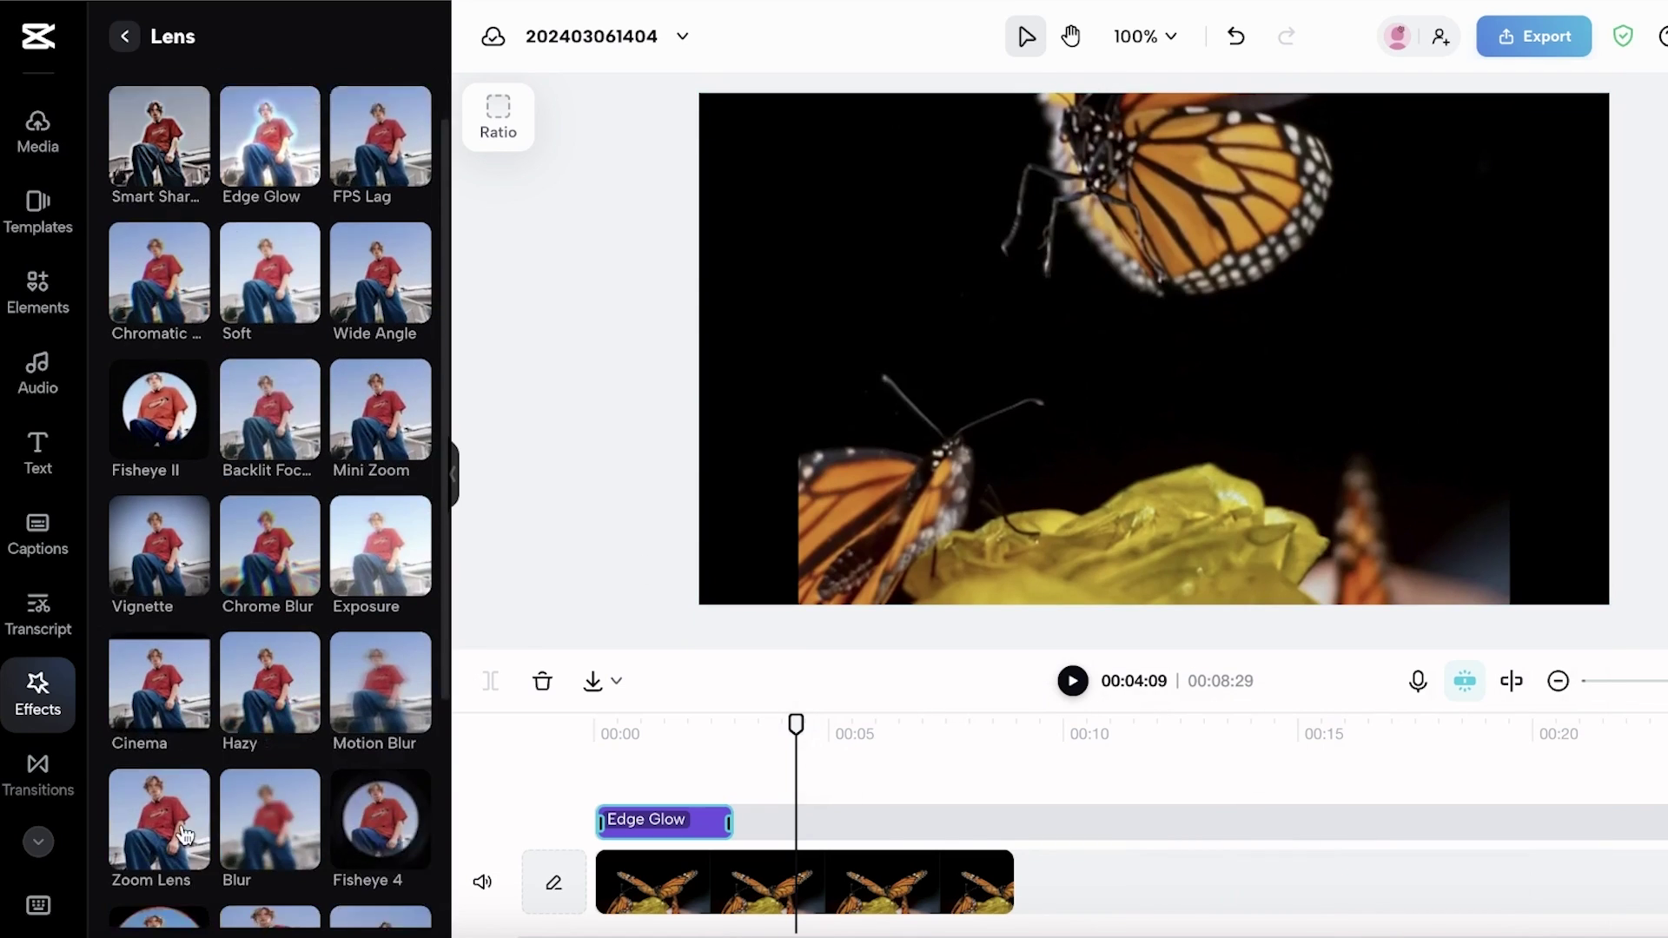
{"action": "left_click", "coordinate": [171, 718]}
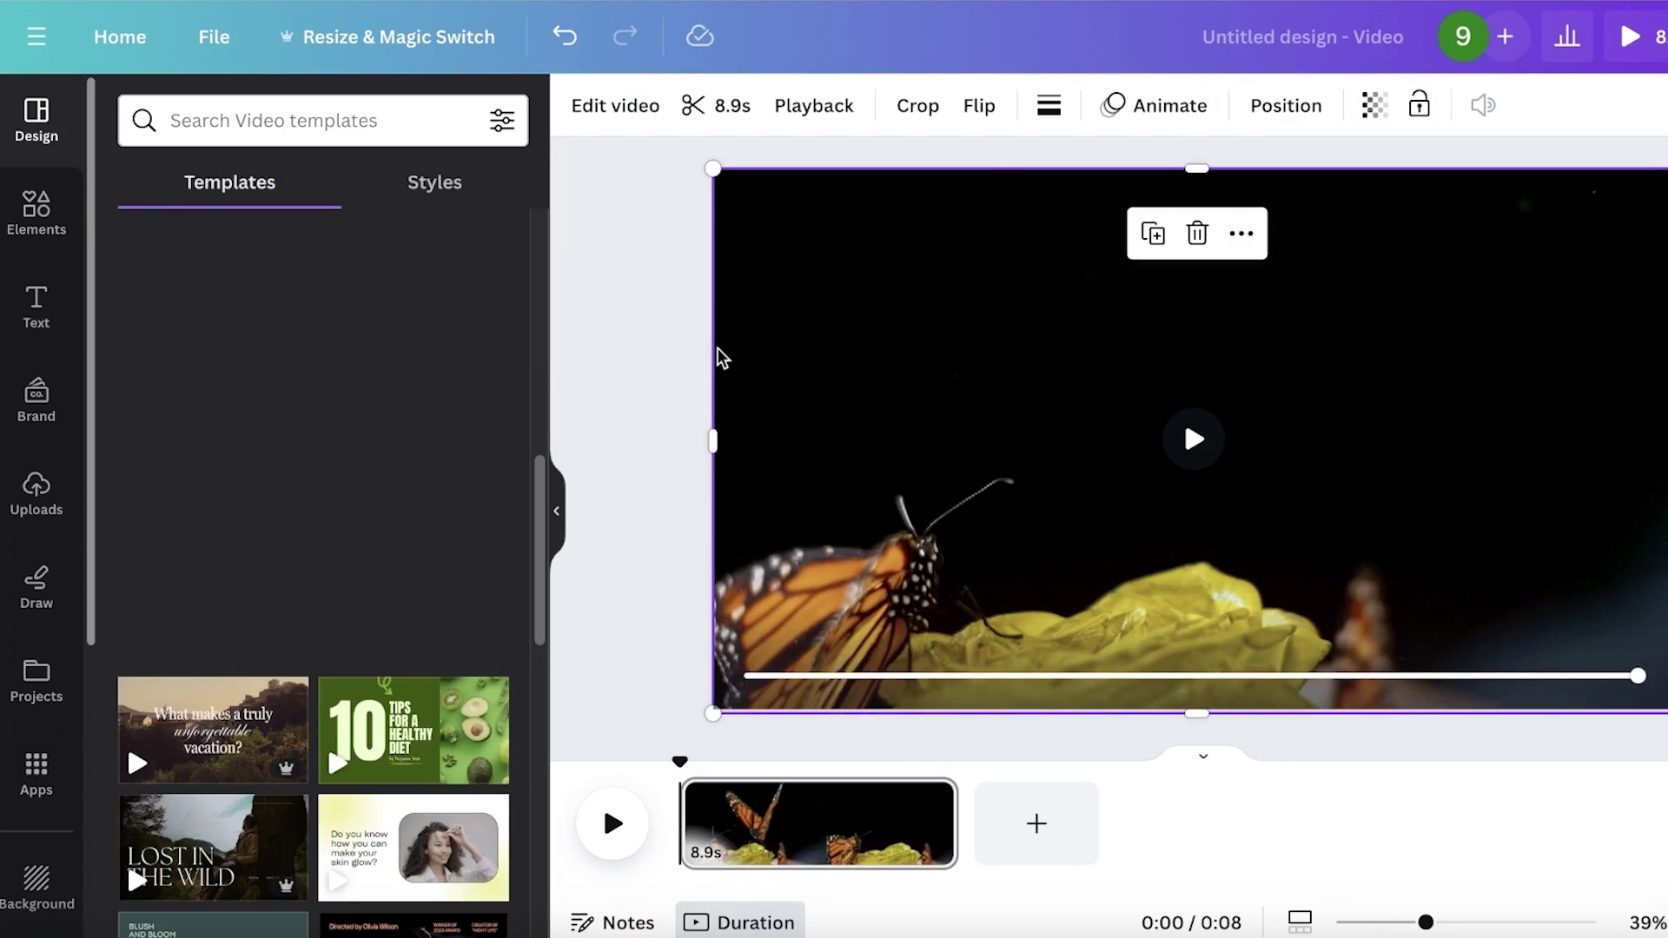
Open Edit video for the butterfly clip and look through its Adjust settings.
{"action": "left_click", "coordinate": [35, 242]}
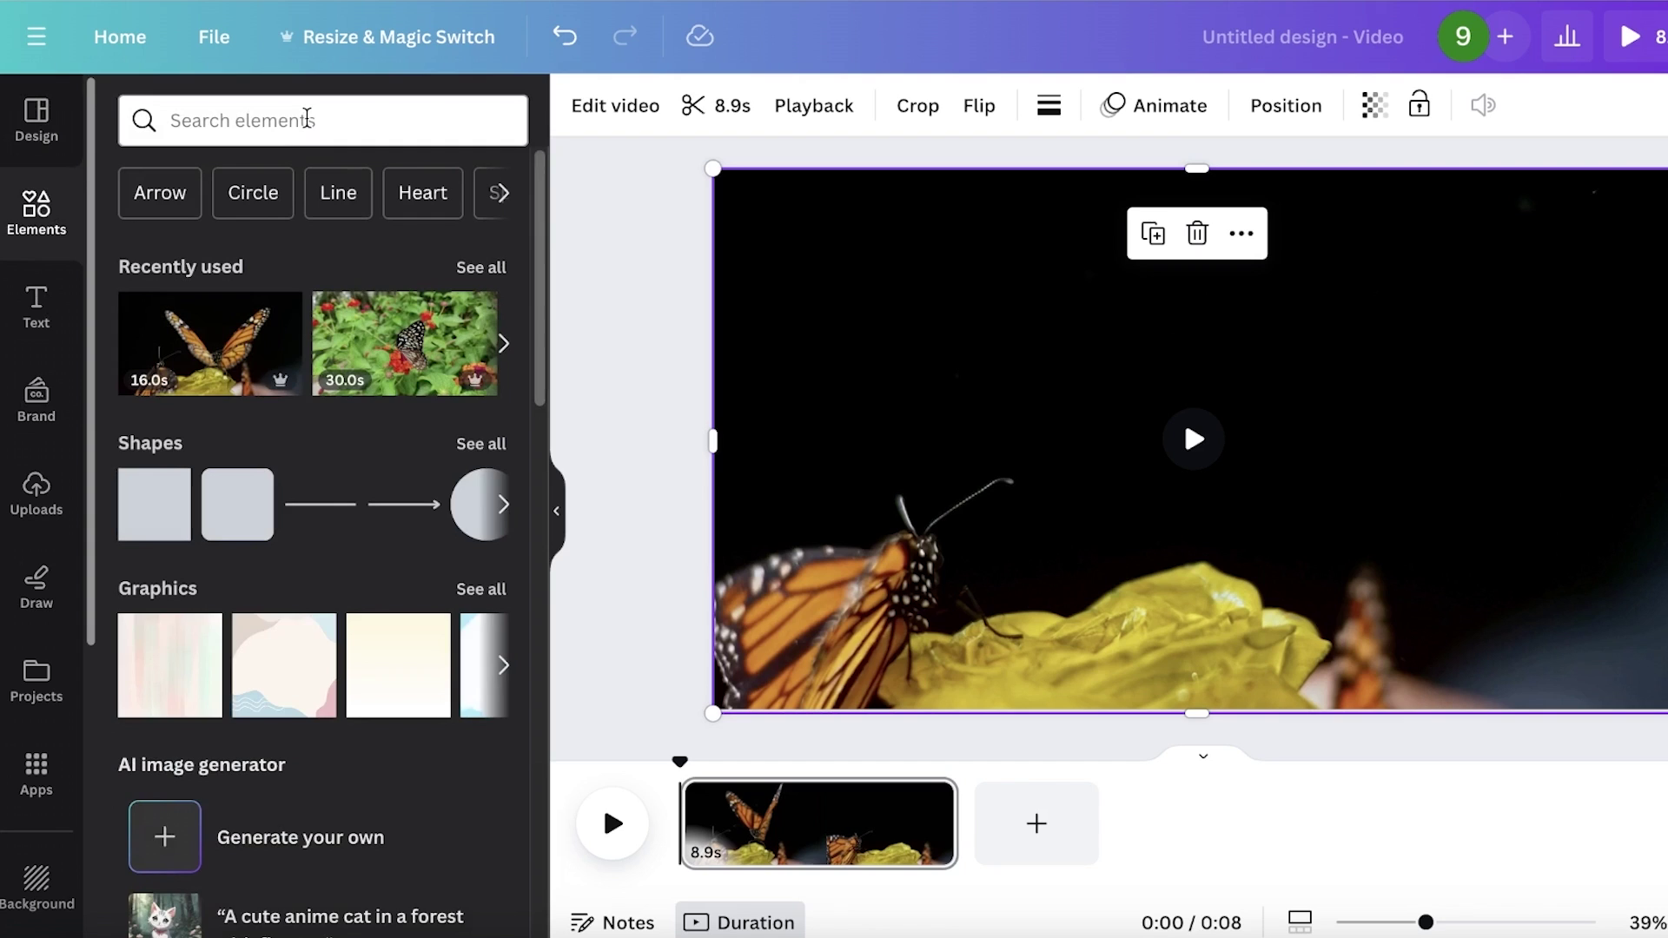
{"action": "scroll", "coordinate": [264, 514], "scroll_direction": "down", "scroll_amount": 15}
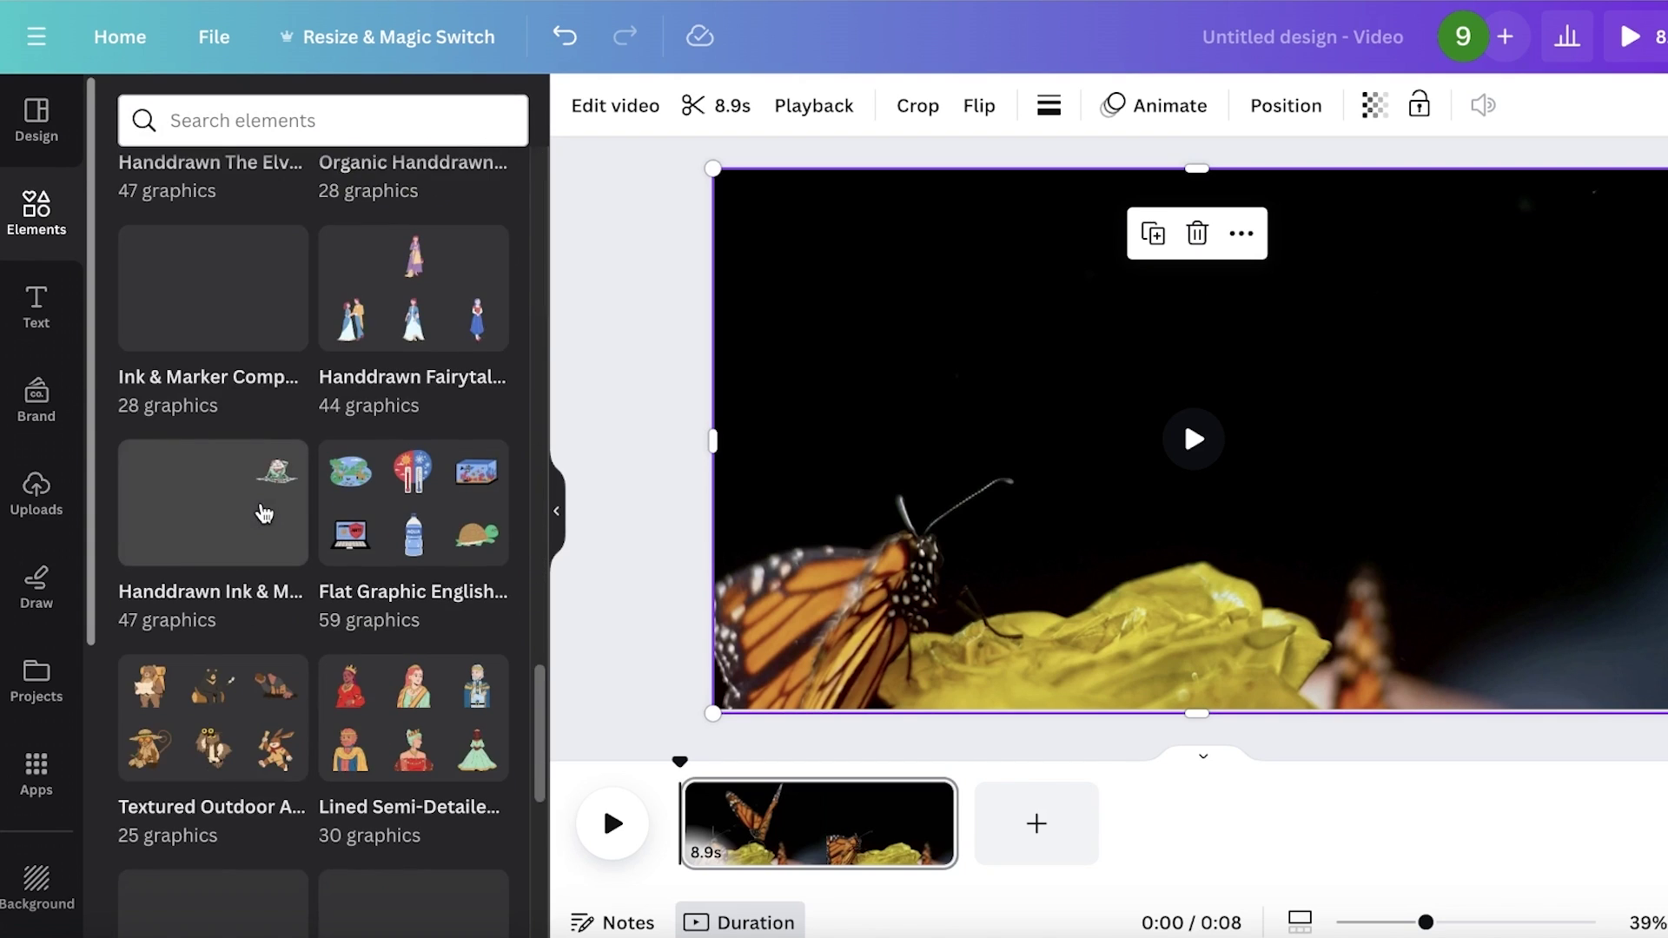
{"action": "scroll", "coordinate": [264, 514], "scroll_direction": "up", "scroll_amount": 12}
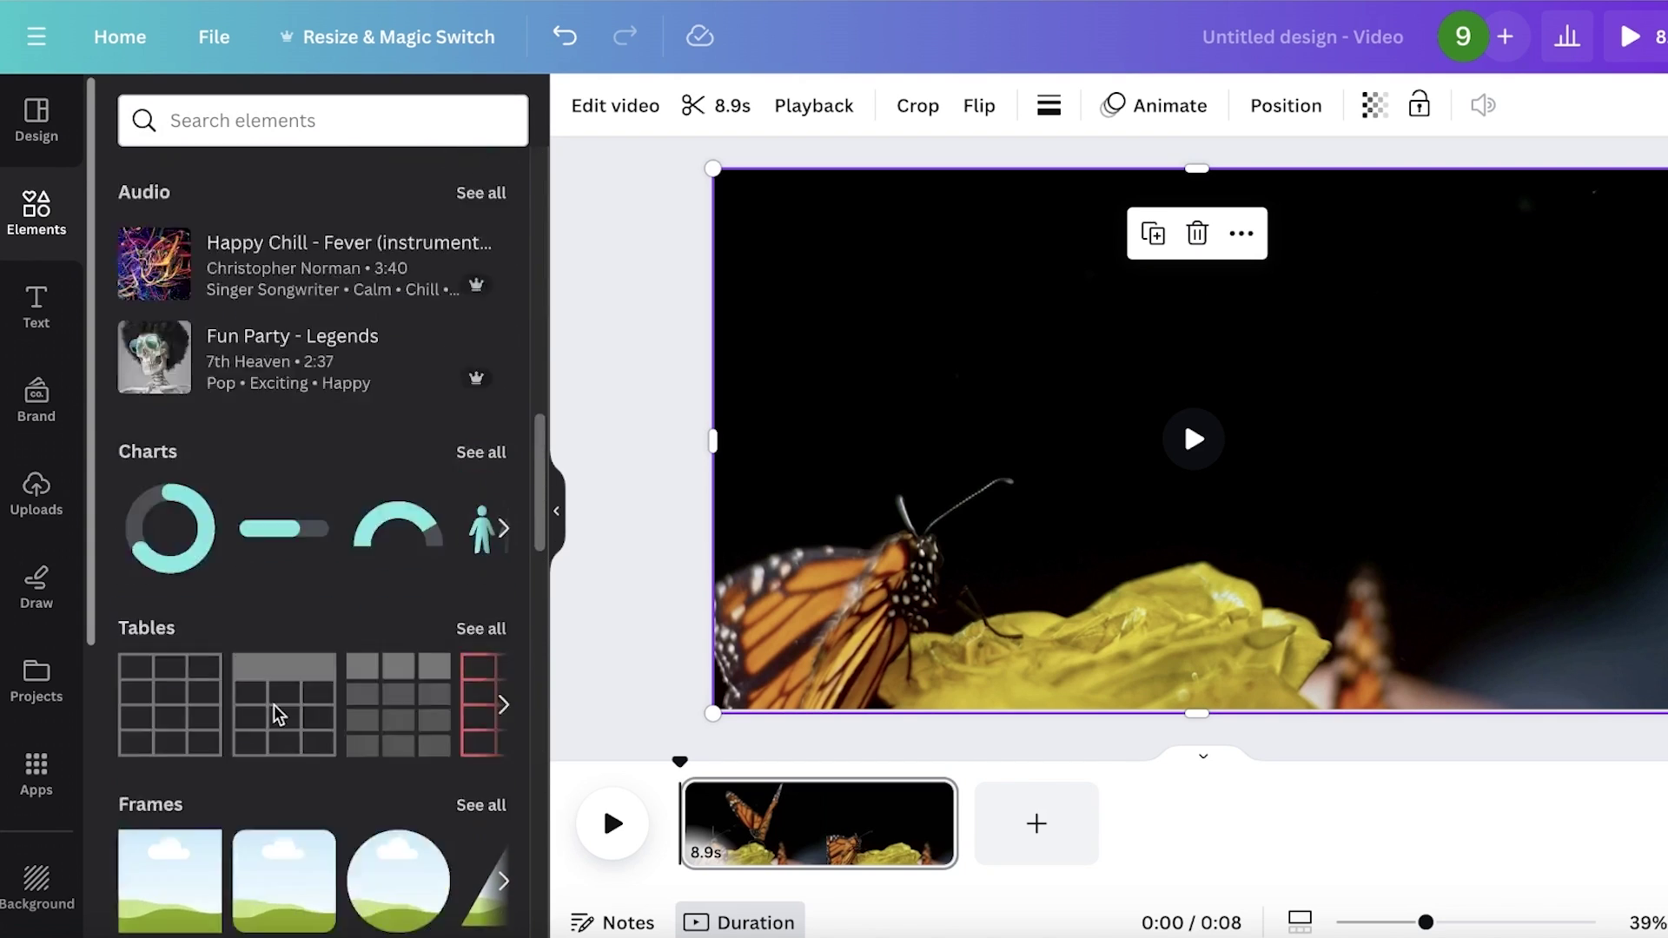
{"action": "scroll", "coordinate": [278, 714], "scroll_direction": "up", "scroll_amount": 5}
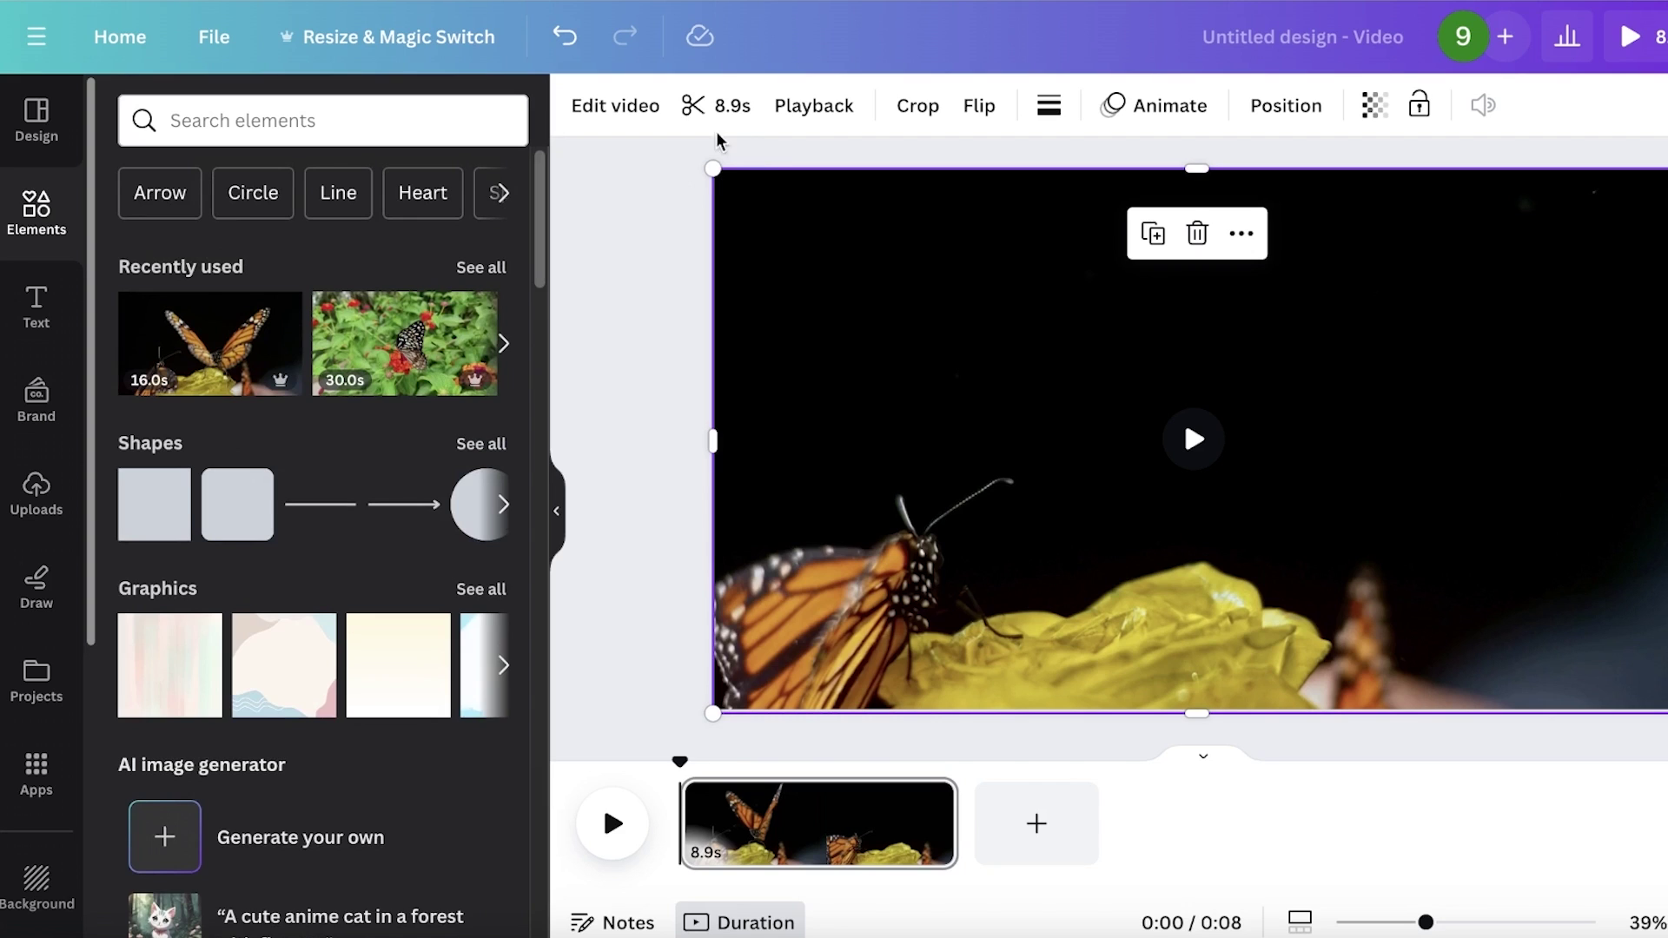
{"action": "left_click", "coordinate": [606, 107]}
{"action": "left_click", "coordinate": [425, 138]}
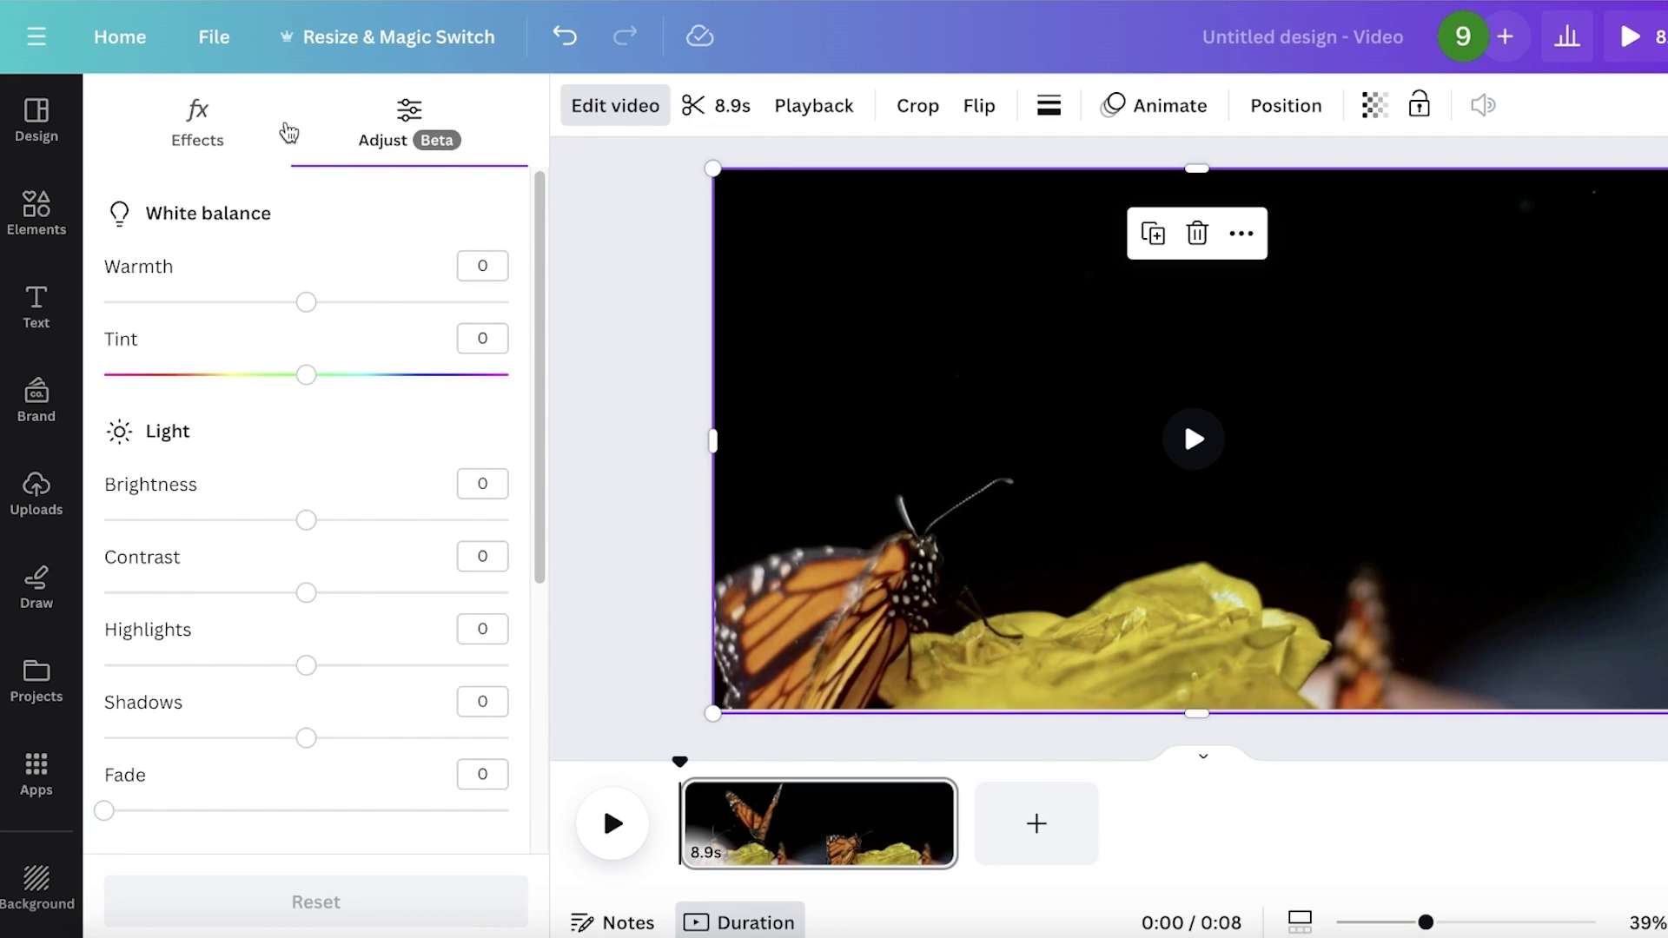
{"action": "left_click", "coordinate": [220, 137]}
Show the full list of video filters, then close it.
{"action": "left_click", "coordinate": [495, 404]}
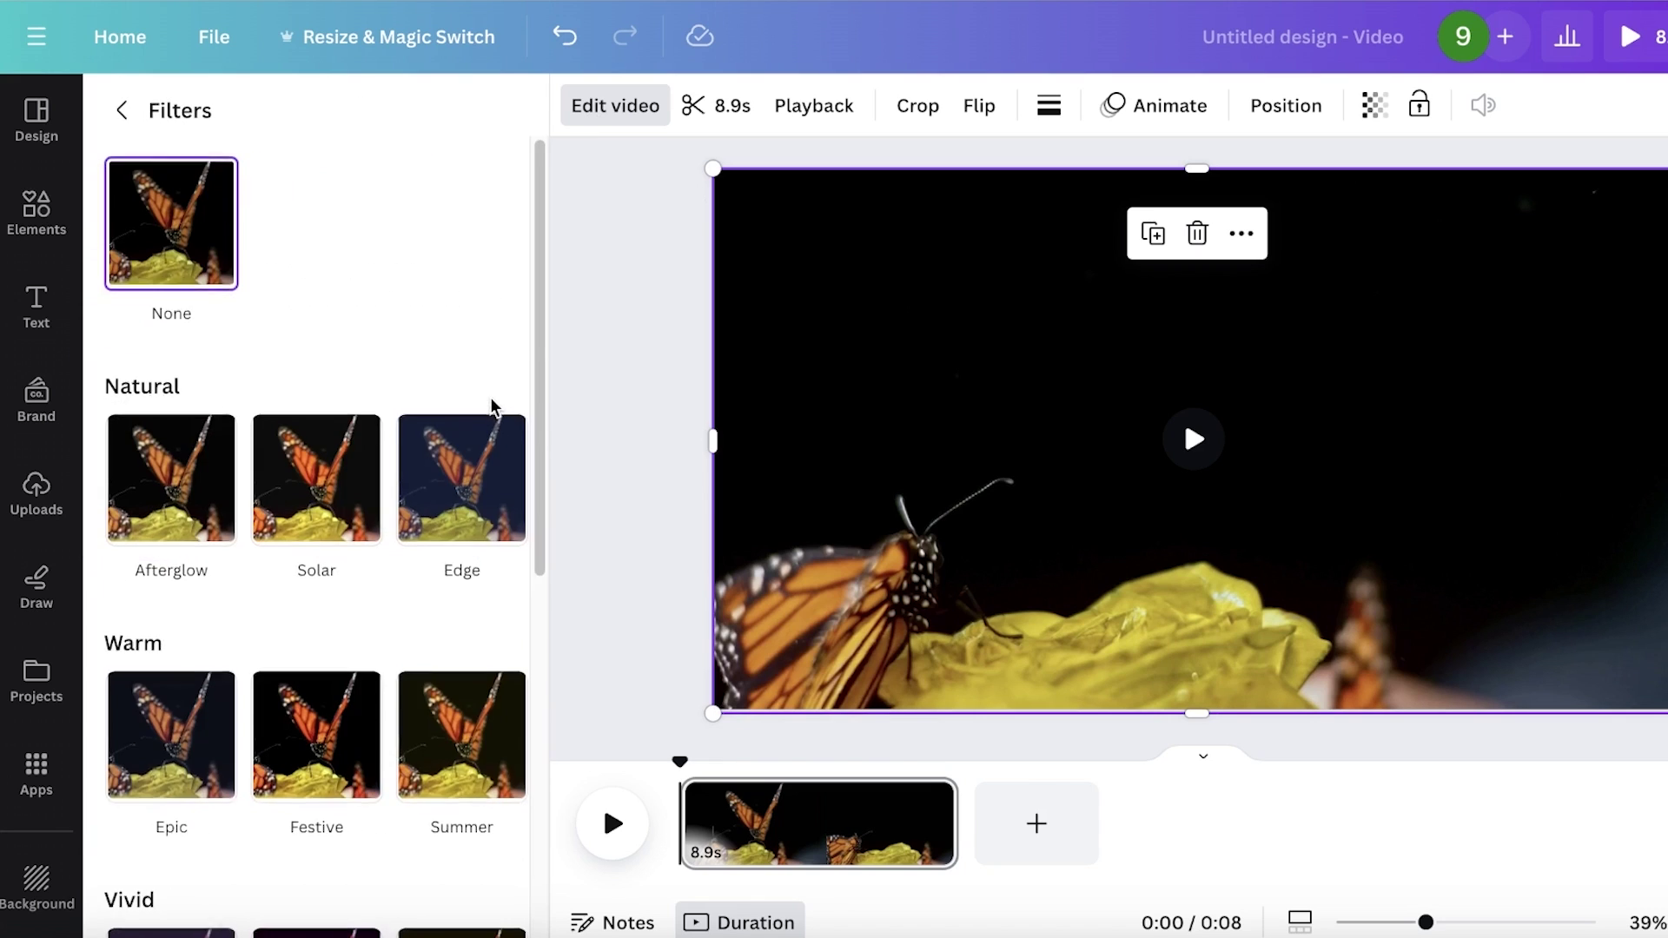
{"action": "scroll", "coordinate": [492, 406], "scroll_direction": "down", "scroll_amount": 5}
{"action": "scroll", "coordinate": [452, 404], "scroll_direction": "up", "scroll_amount": 5}
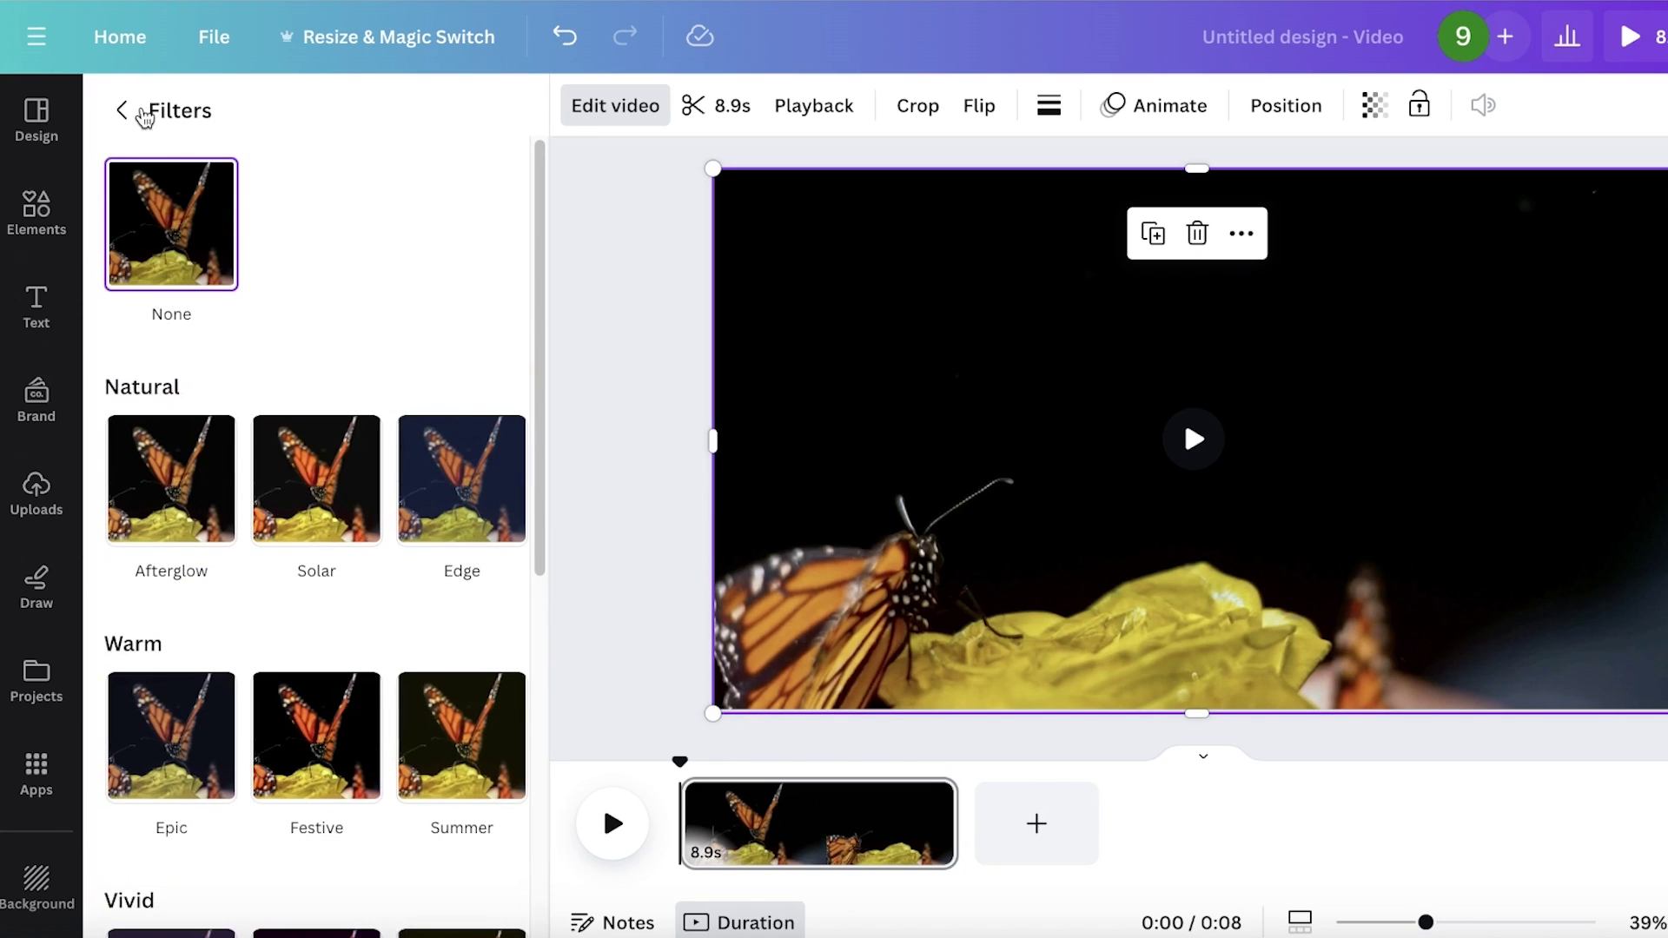
{"action": "left_click", "coordinate": [128, 111]}
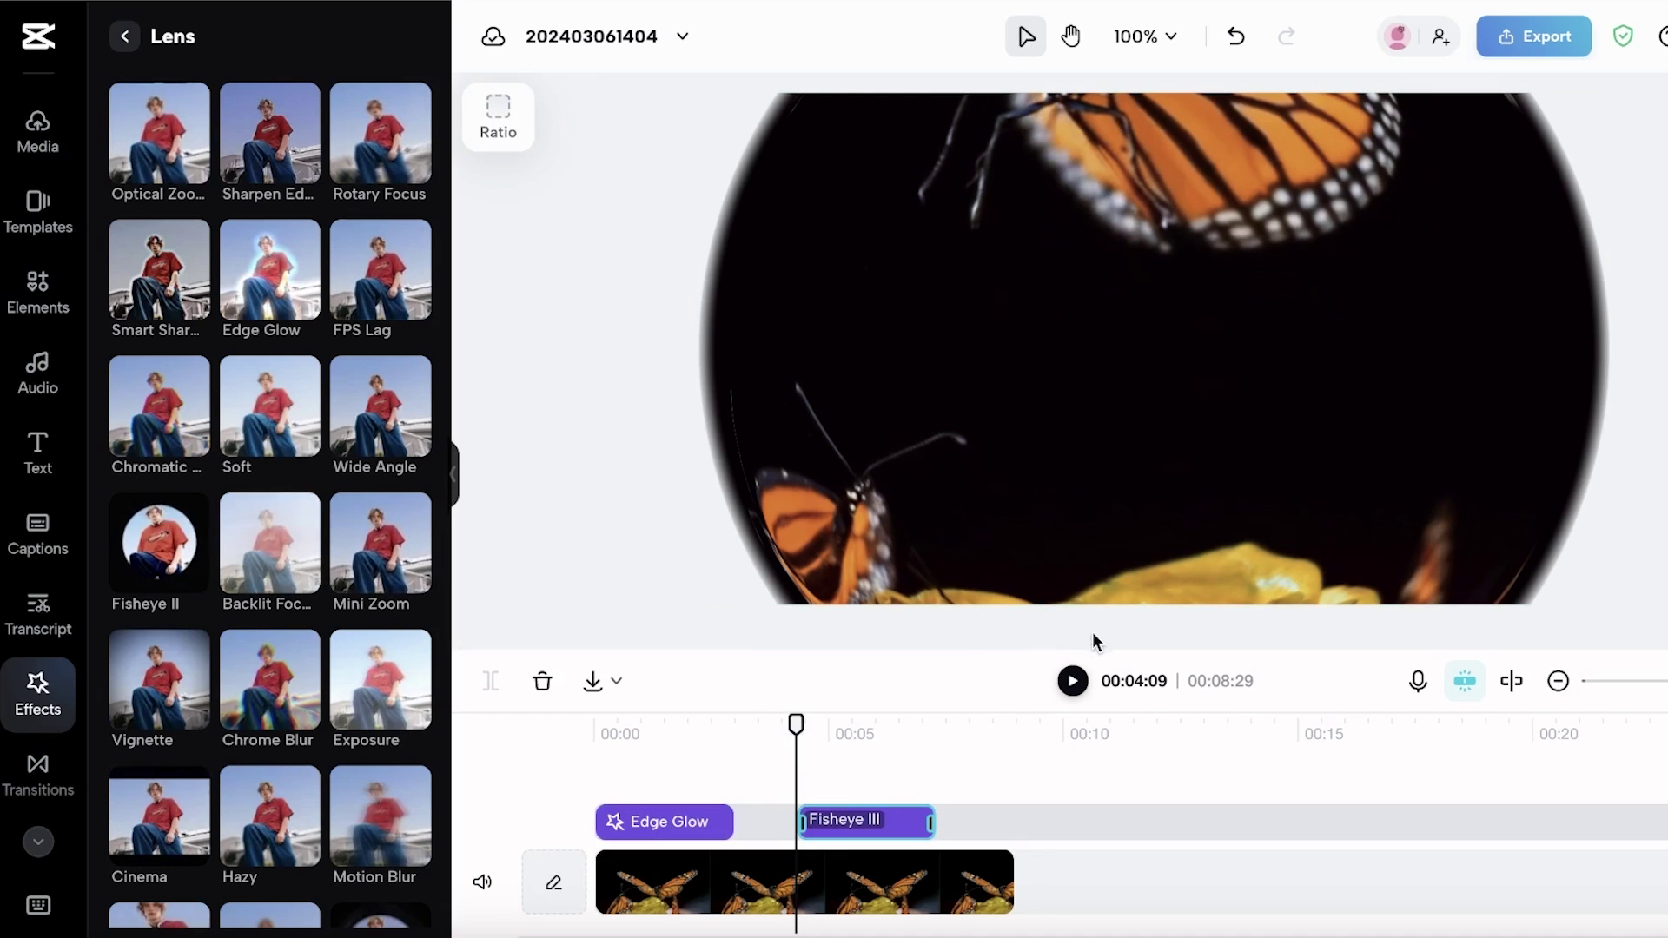
Pause the fisheye preview and delete the Edge Glow effect.
{"action": "left_click", "coordinate": [1073, 687]}
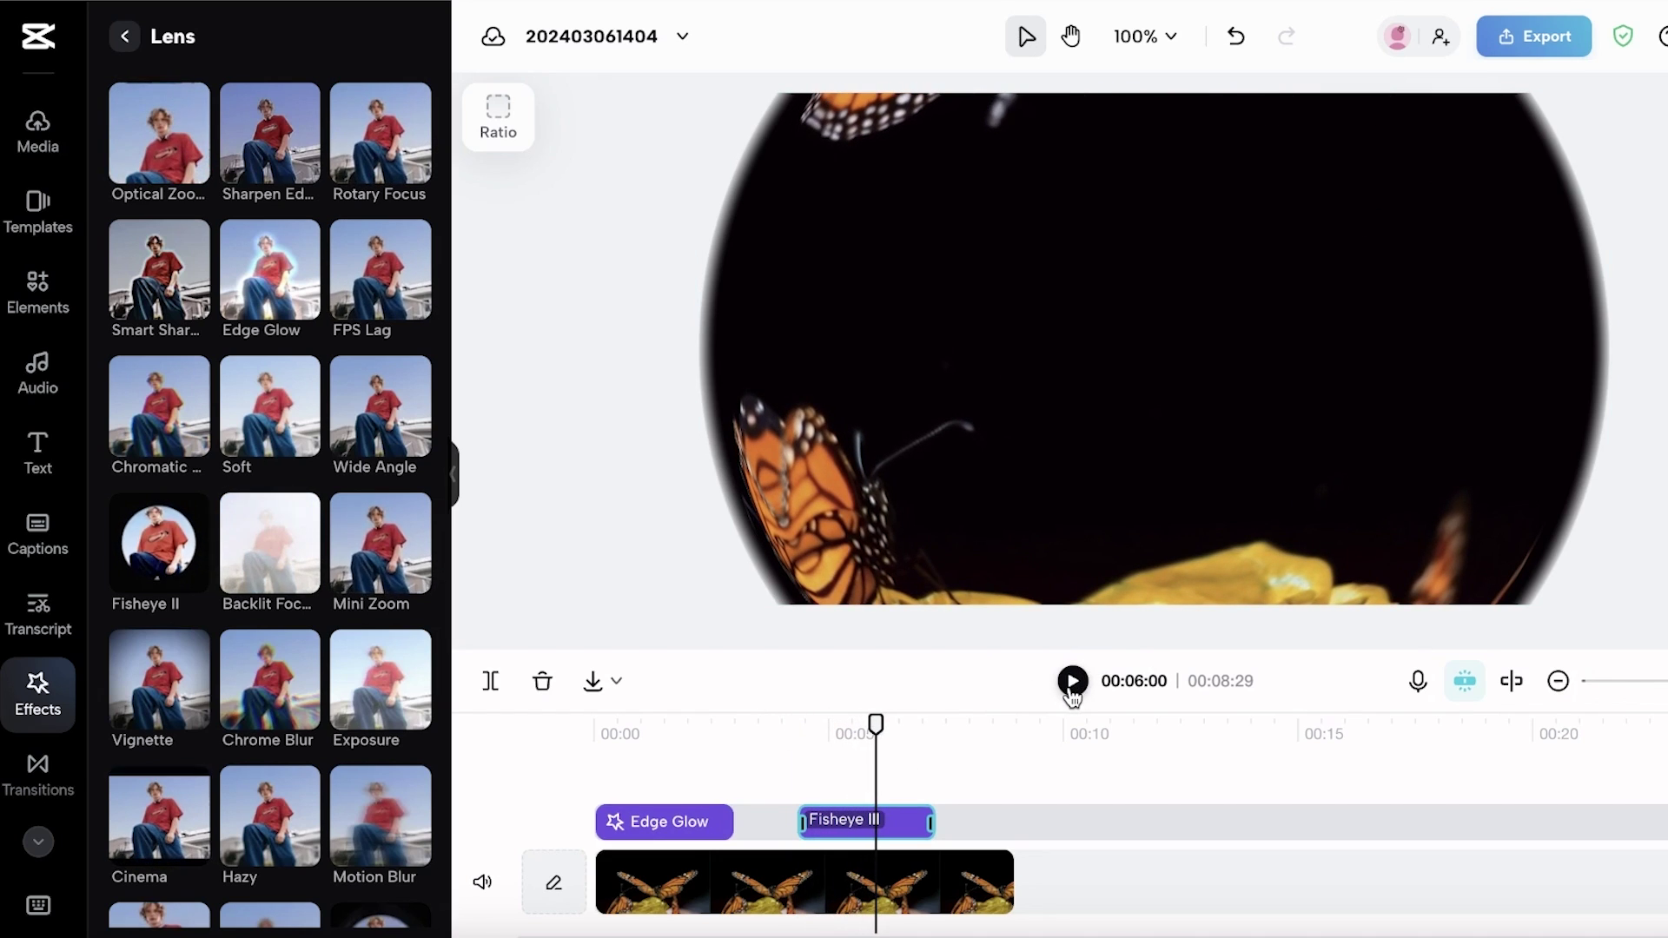
{"action": "left_click", "coordinate": [656, 818]}
{"action": "key", "text": "Delete"}
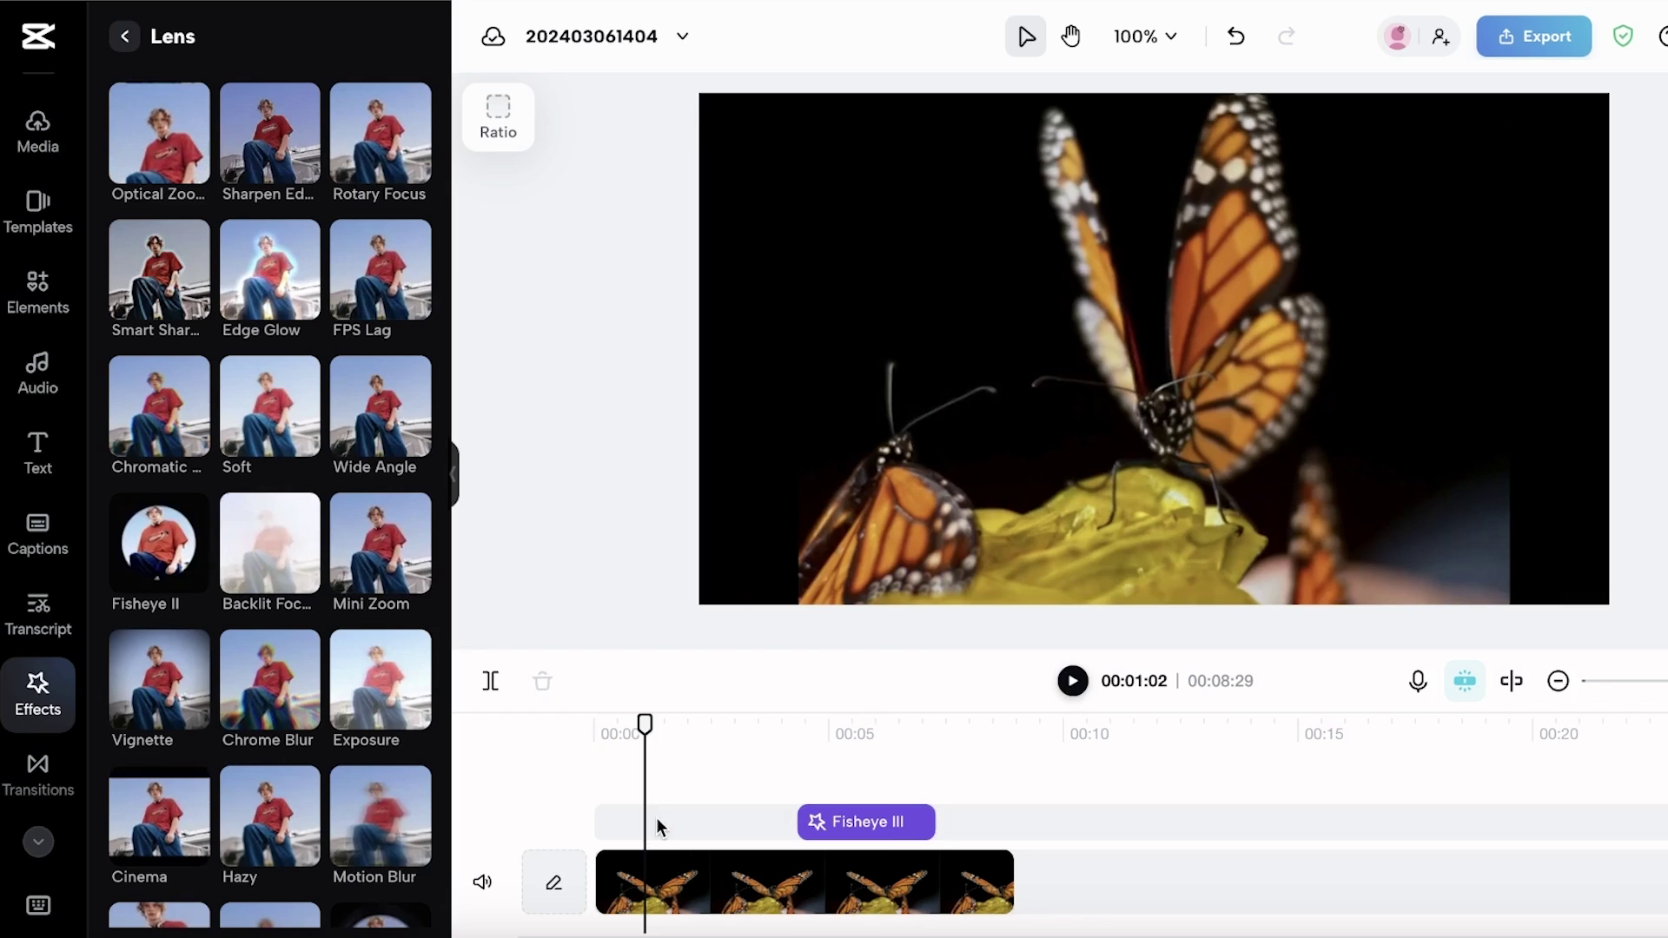
Stretch Fisheye III across the whole clip, play it, then delete it.
{"action": "left_click", "coordinate": [815, 819]}
{"action": "left_click_drag", "start_coordinate": [801, 821], "coordinate": [597, 821]}
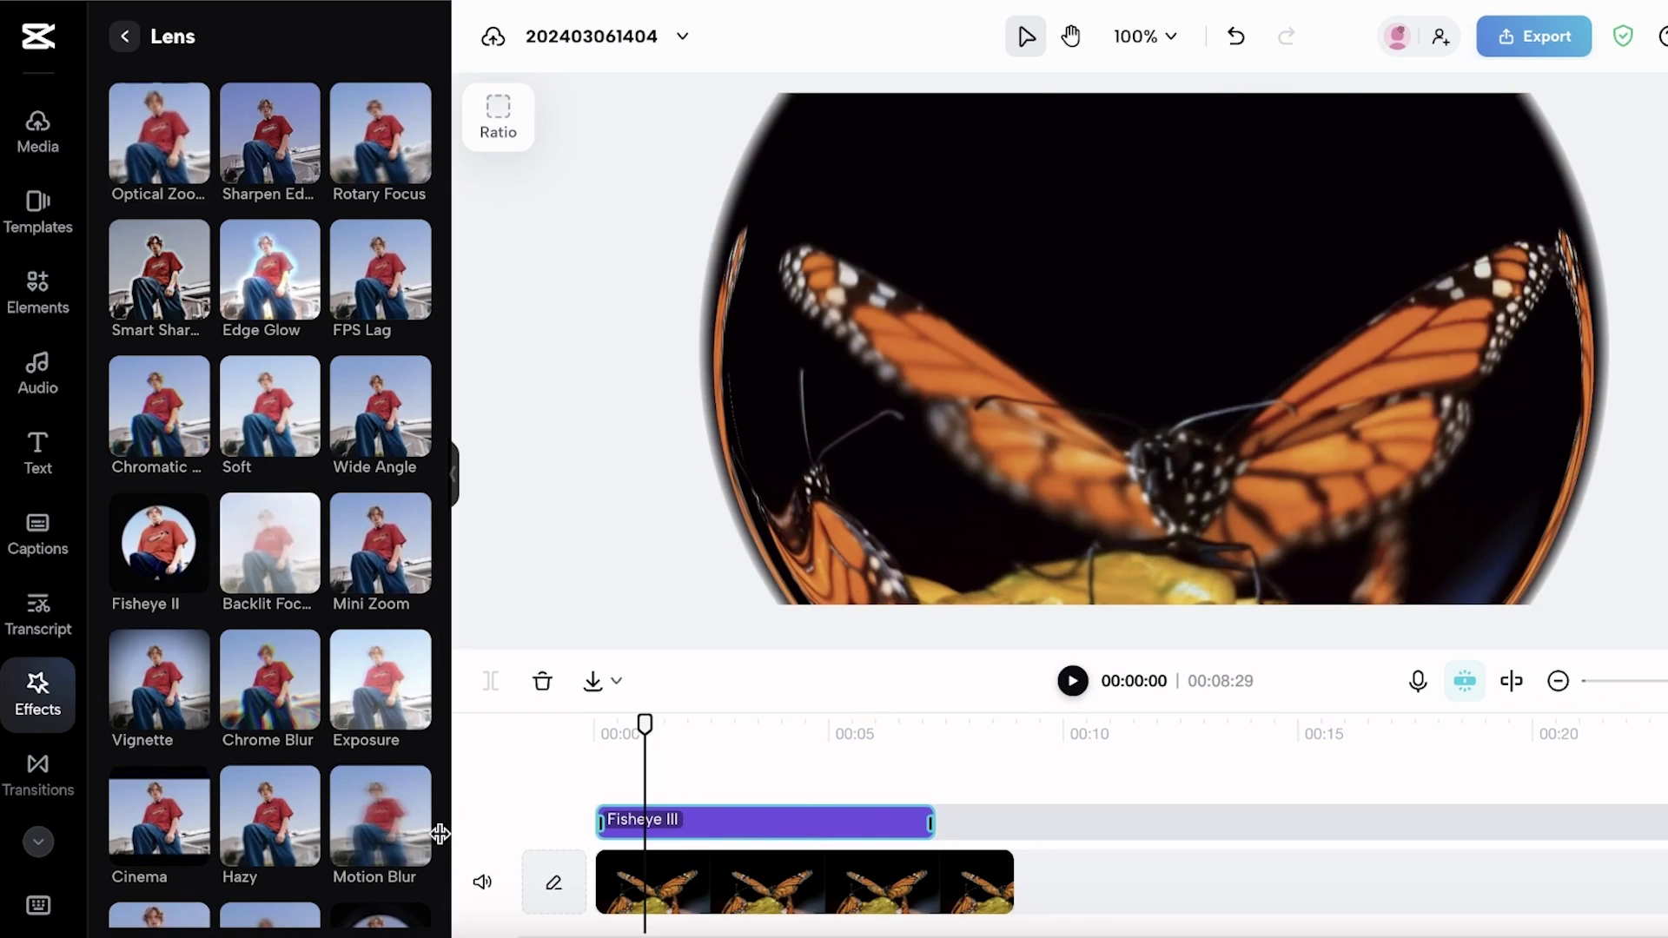
{"action": "left_click_drag", "start_coordinate": [933, 821], "coordinate": [1017, 821]}
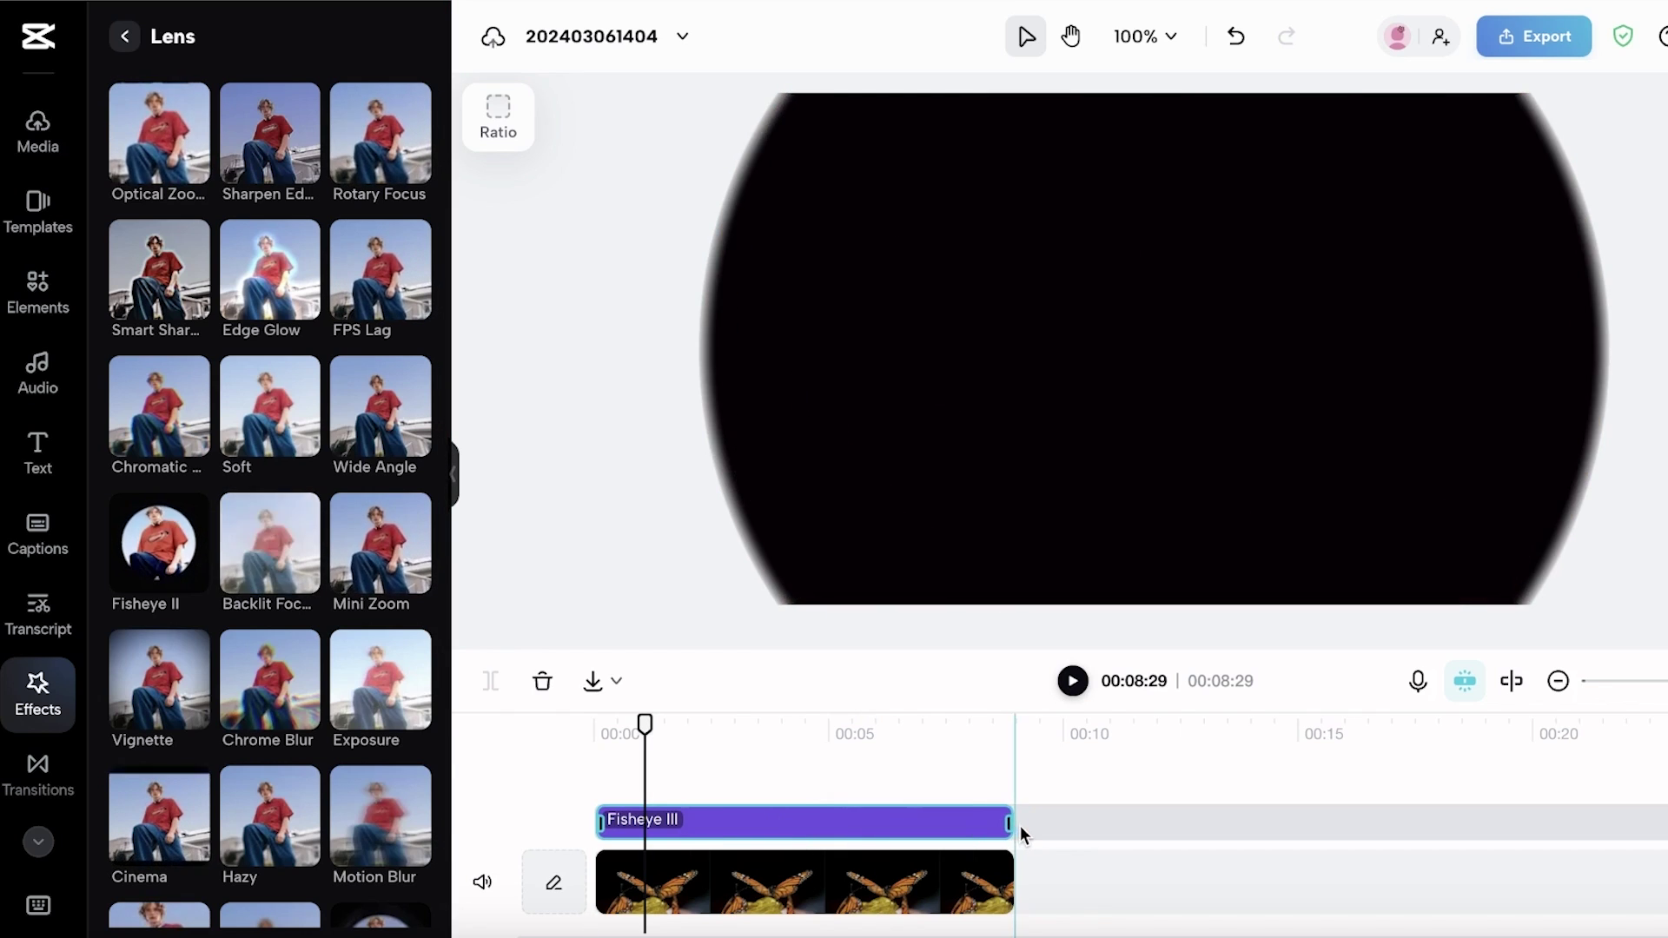
{"action": "left_click", "coordinate": [1073, 681]}
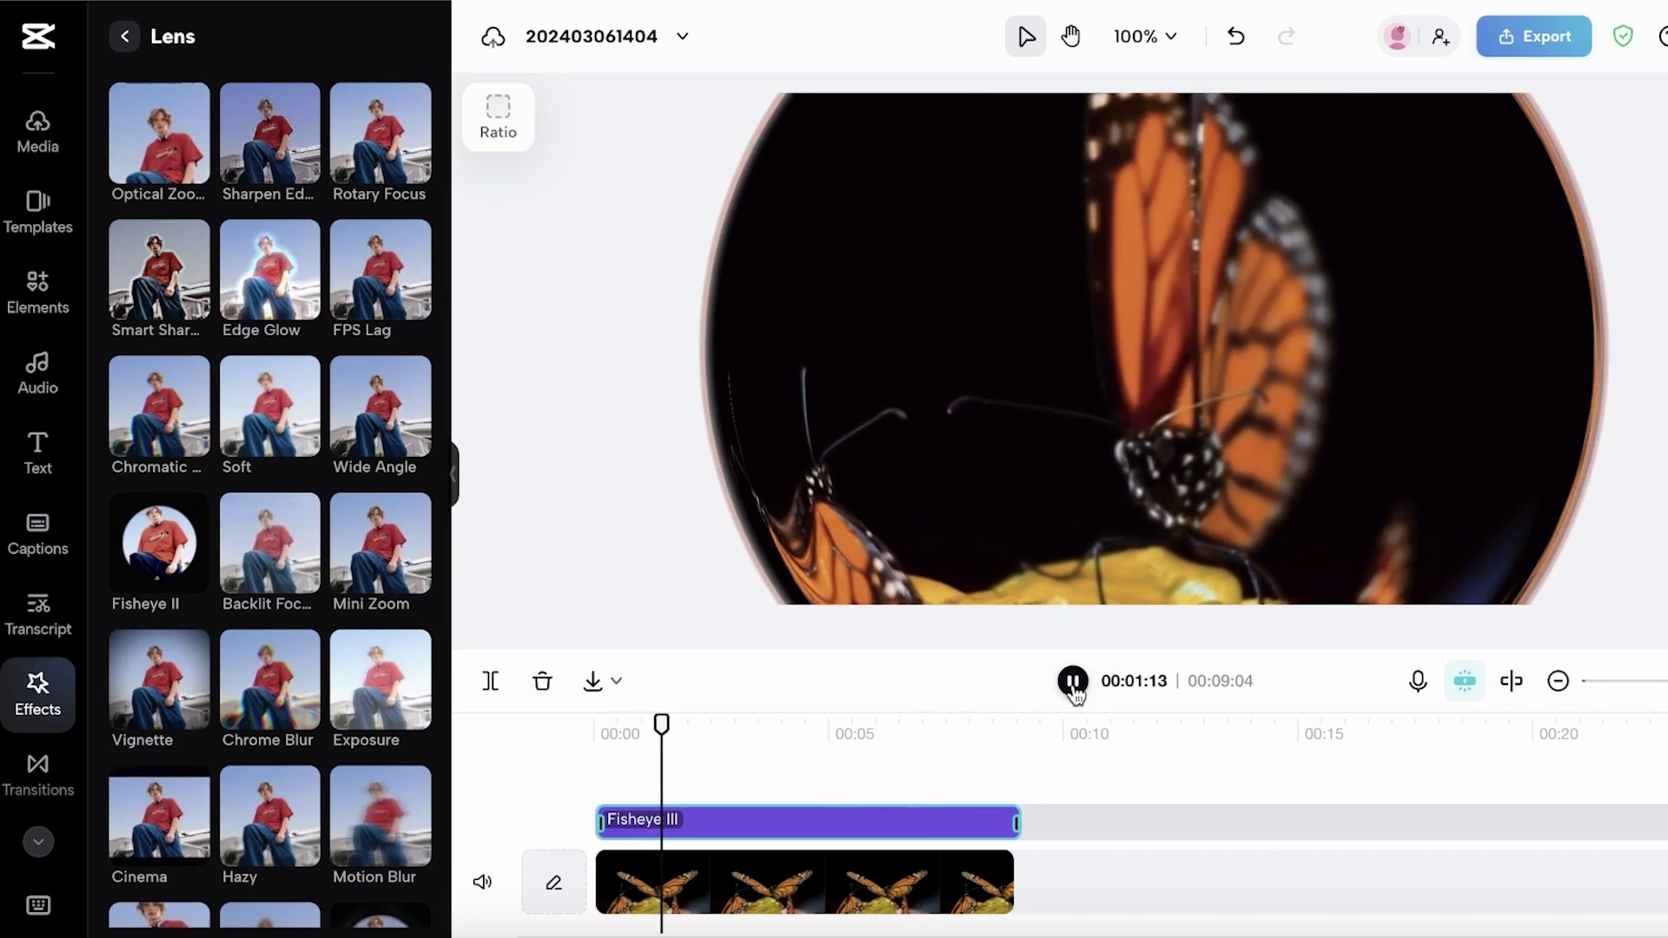
{"action": "scroll", "coordinate": [821, 773], "scroll_direction": "down", "scroll_amount": 2}
{"action": "left_click", "coordinate": [1076, 683]}
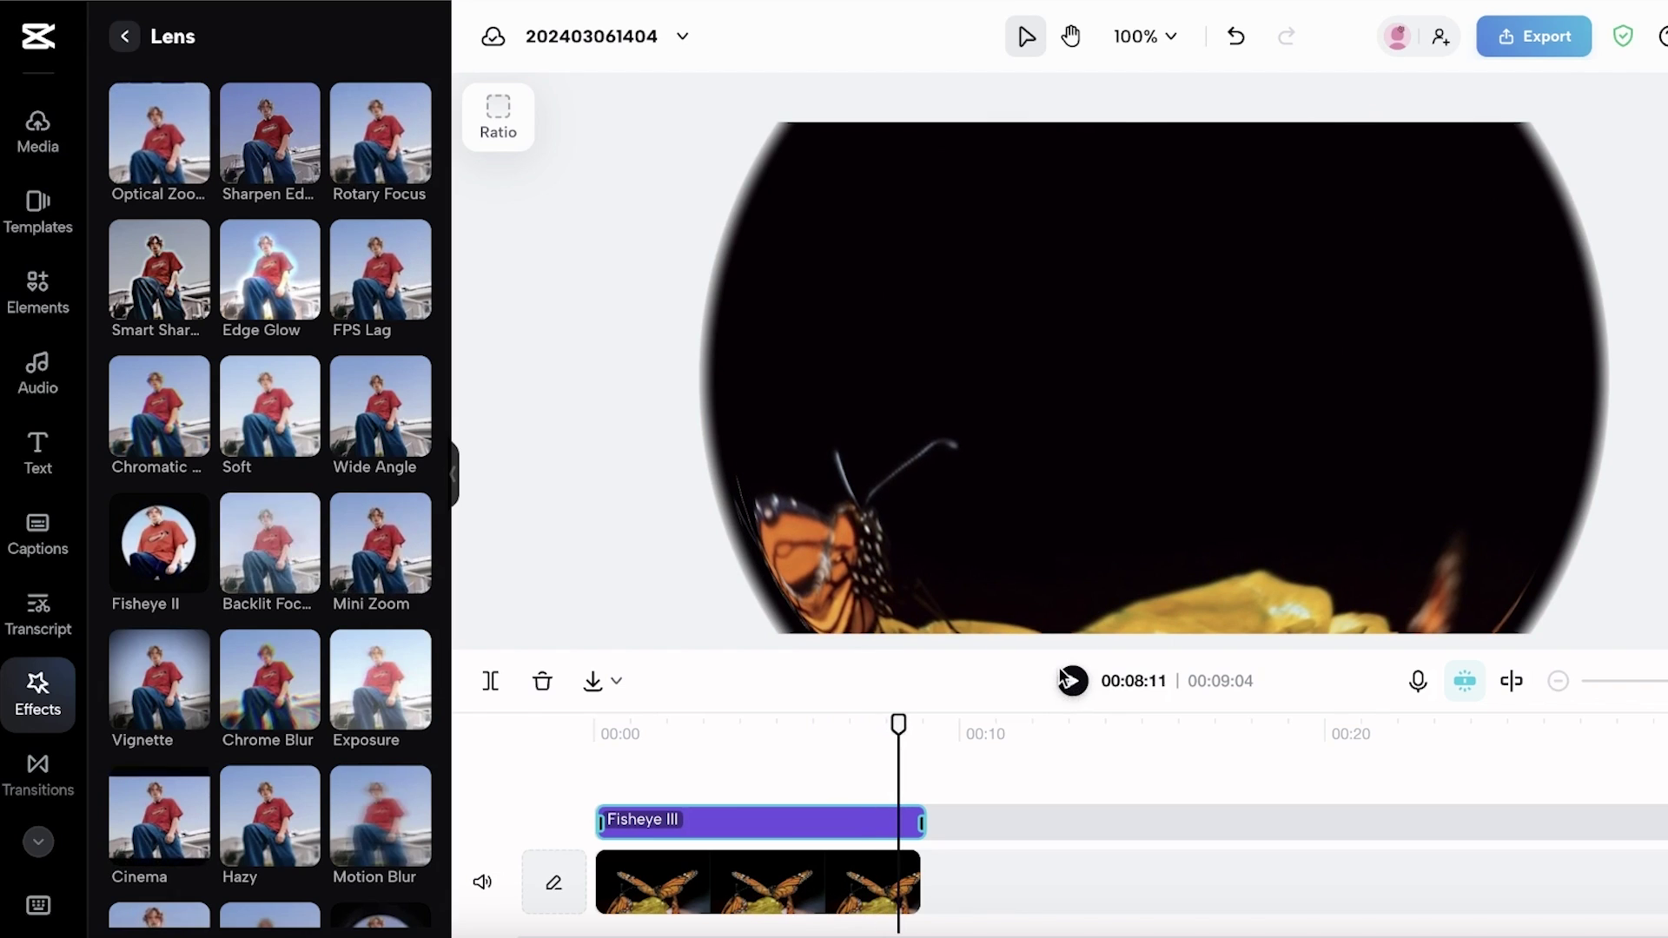
{"action": "key", "text": "Delete"}
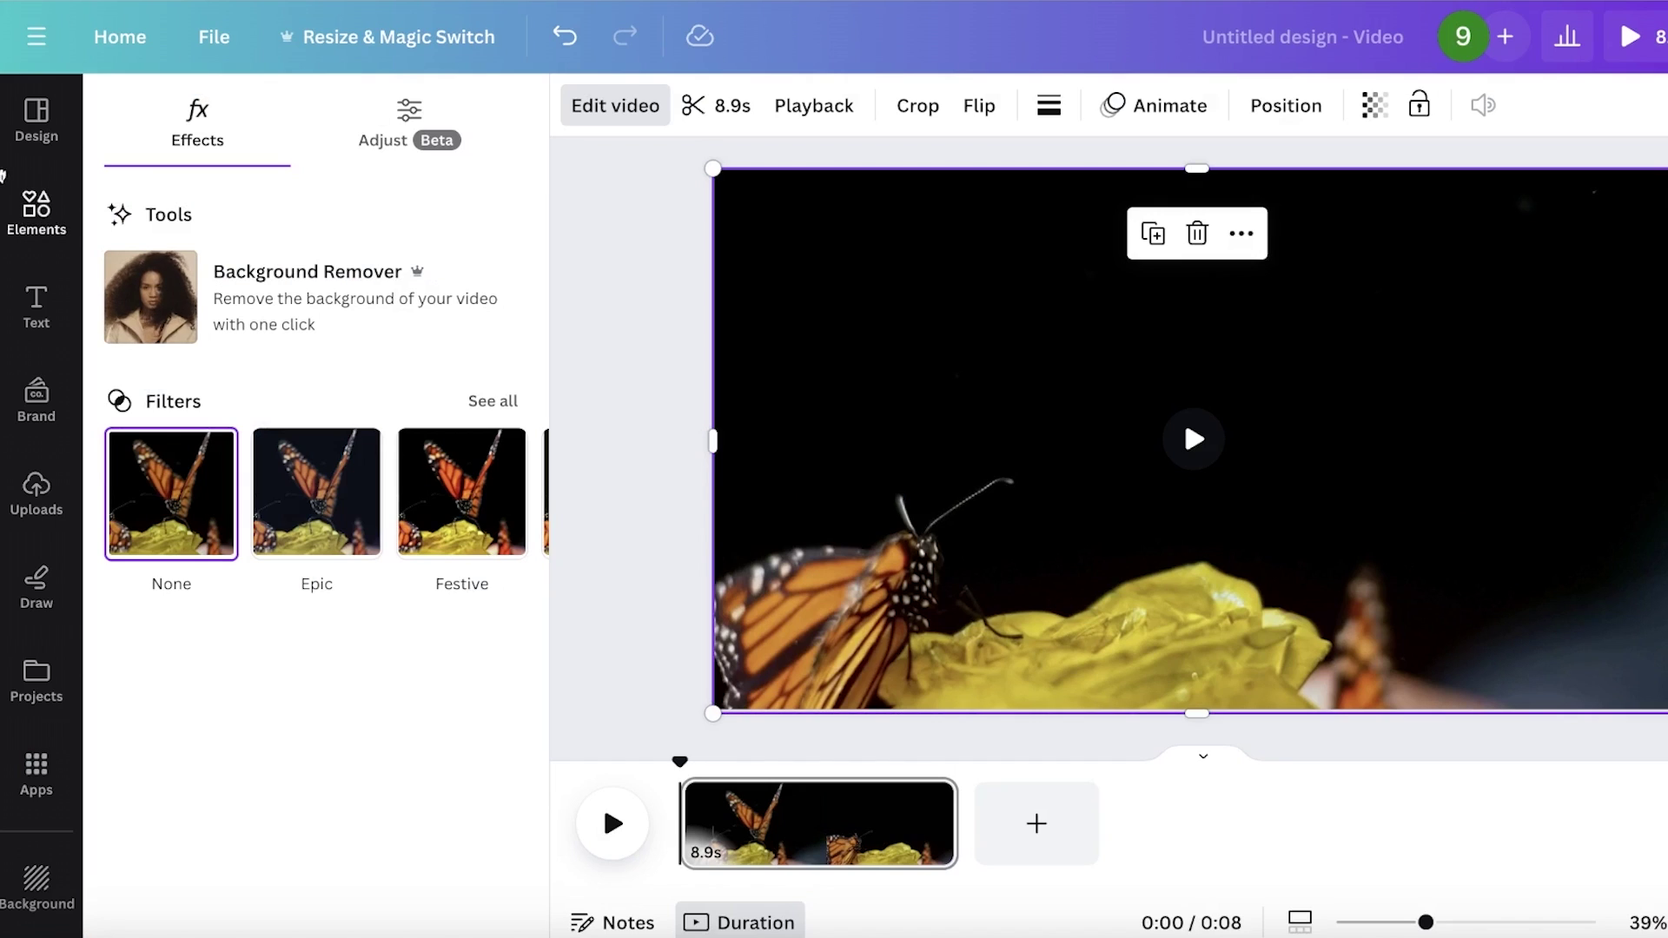
Search the Elements library for 'butterfly' and filter to Graphics.
{"action": "left_click", "coordinate": [19, 228]}
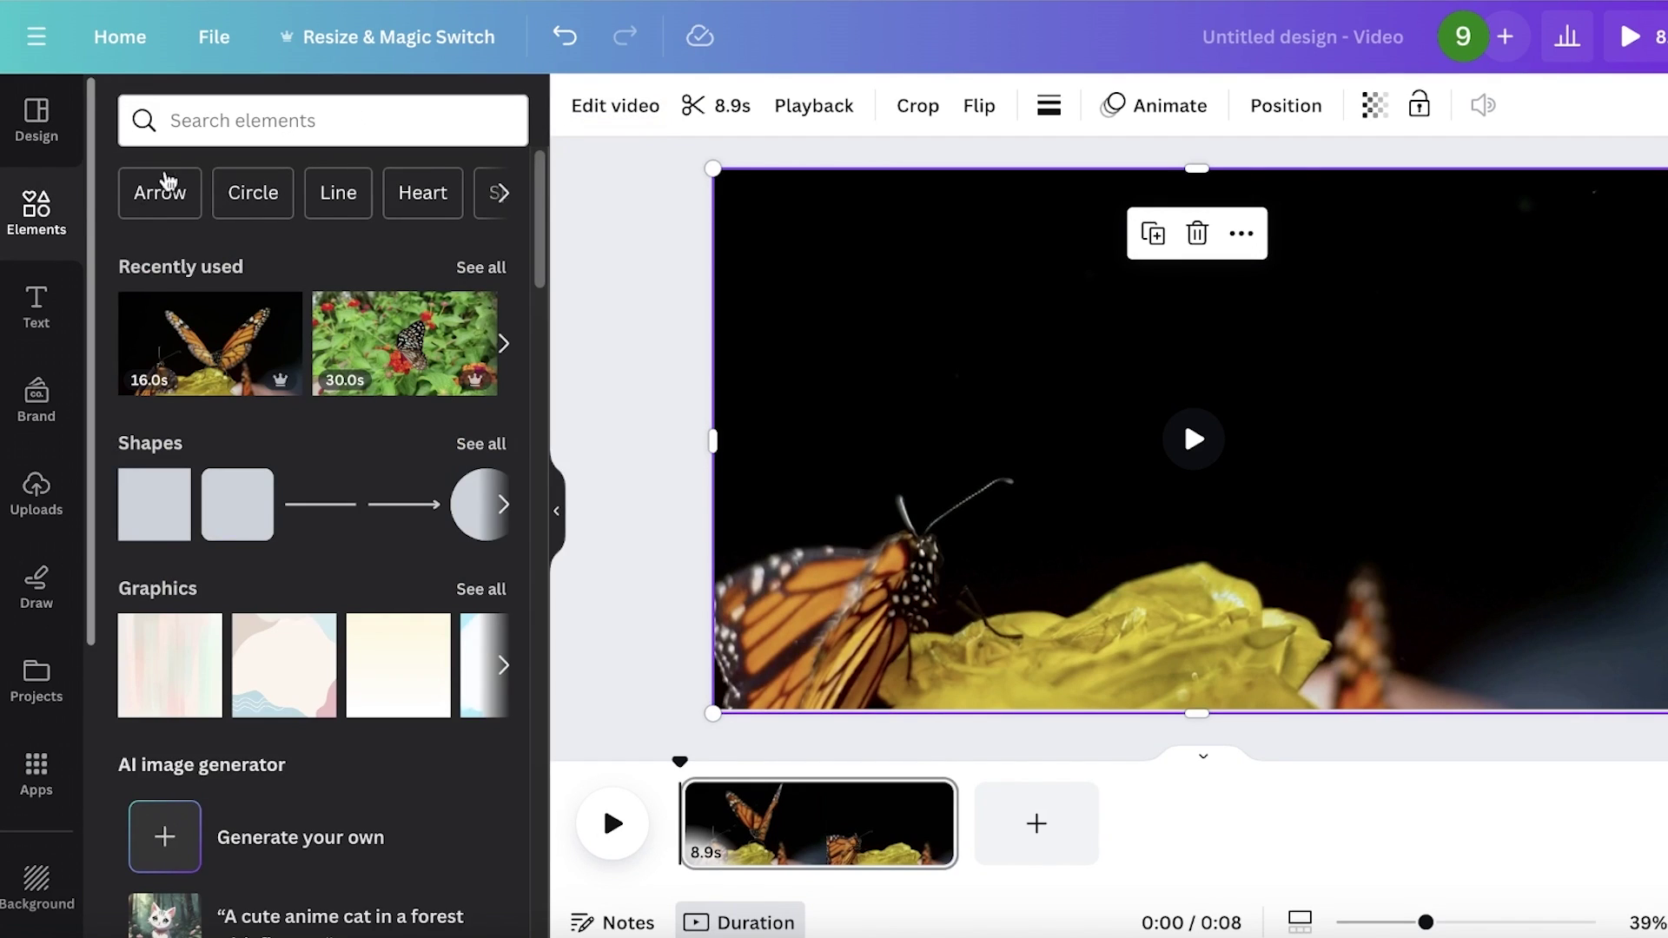
{"action": "left_click", "coordinate": [170, 122]}
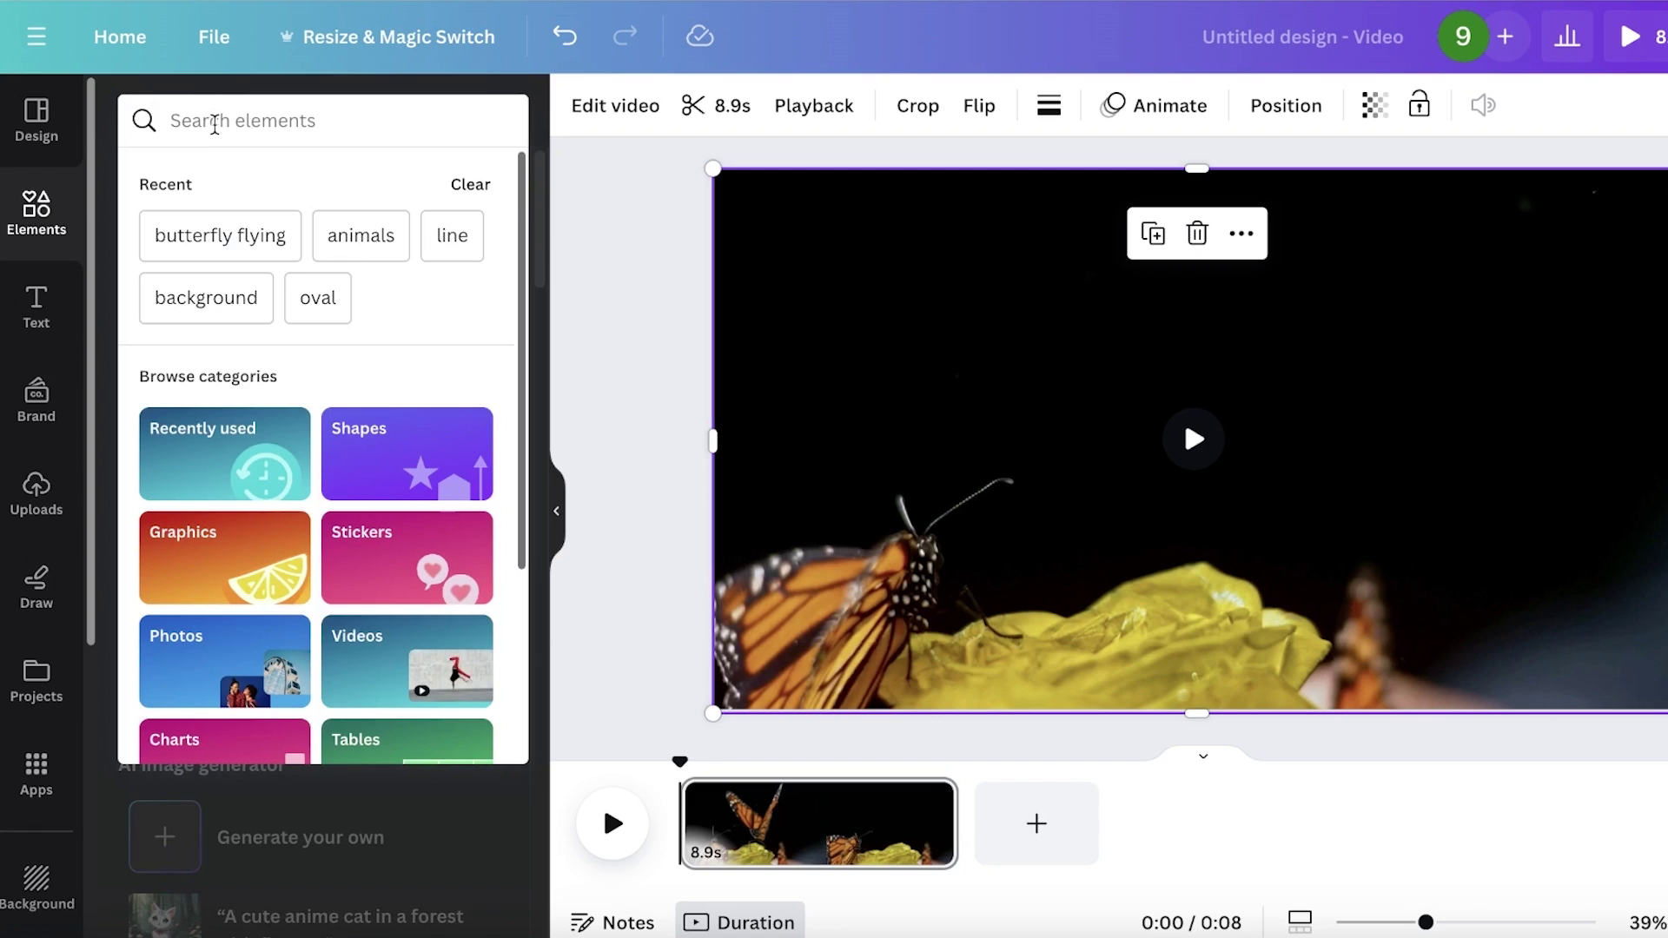
{"action": "type", "text": "a"}
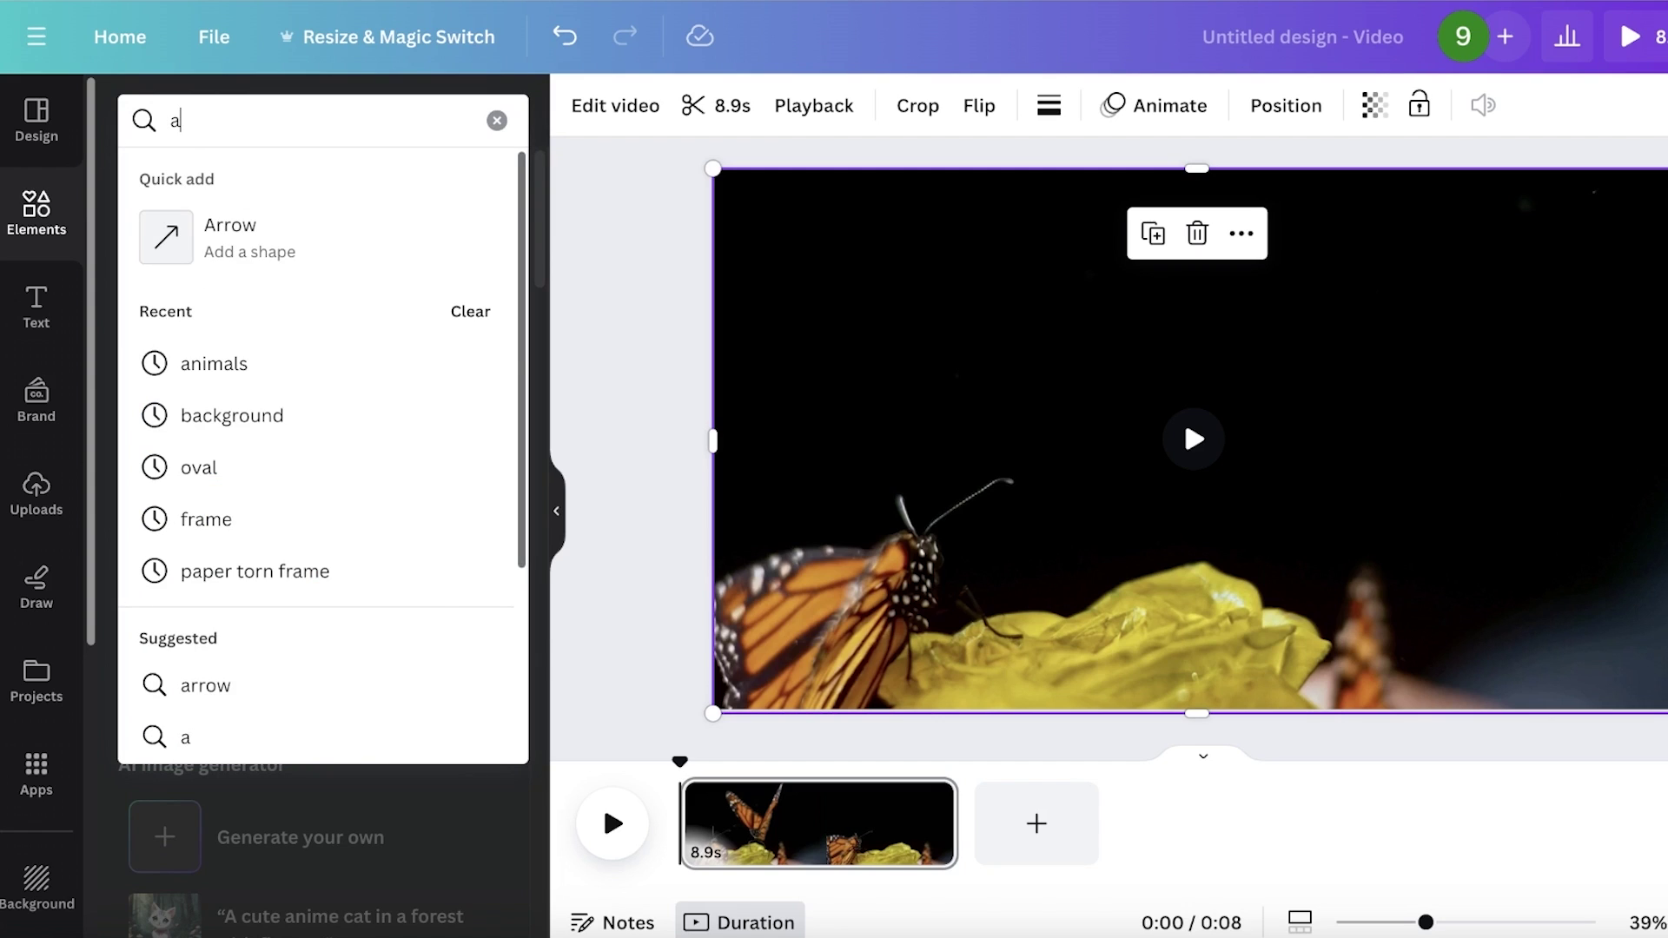
{"action": "key", "text": "BackSpace"}
{"action": "type", "text": "butterfly"}
{"action": "key", "text": "Return"}
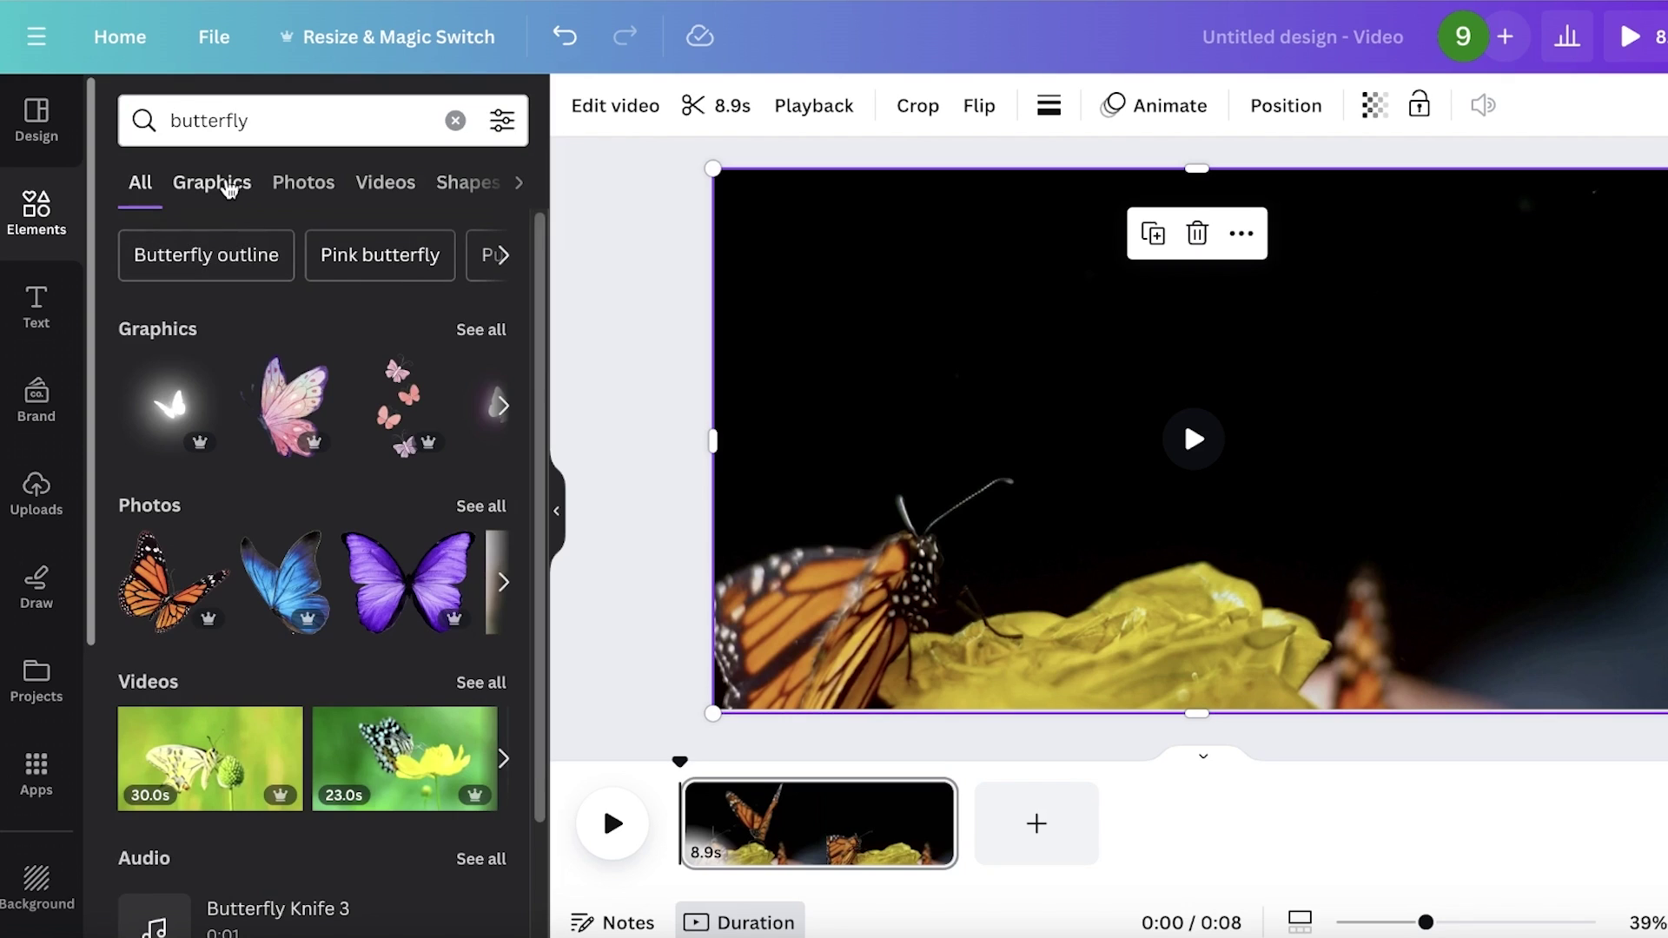
{"action": "left_click", "coordinate": [221, 181]}
Add the butterfly sparkling graphic and place it above the yellow flower.
{"action": "left_click", "coordinate": [221, 333]}
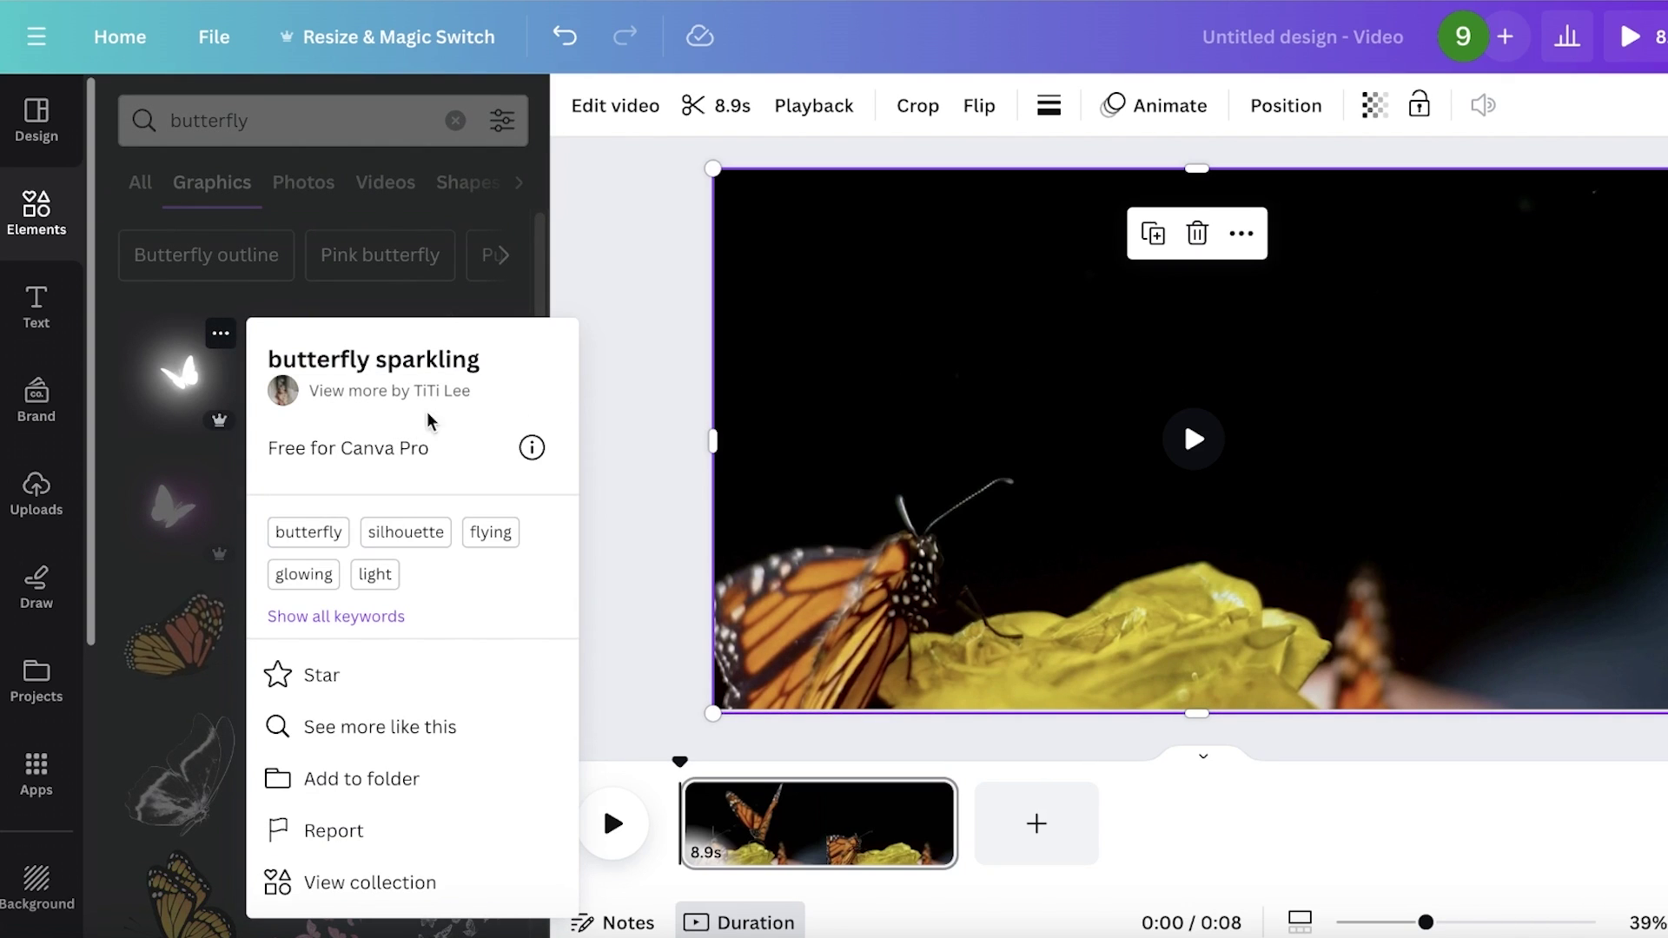
{"action": "key", "text": "Escape"}
{"action": "left_click", "coordinate": [203, 388]}
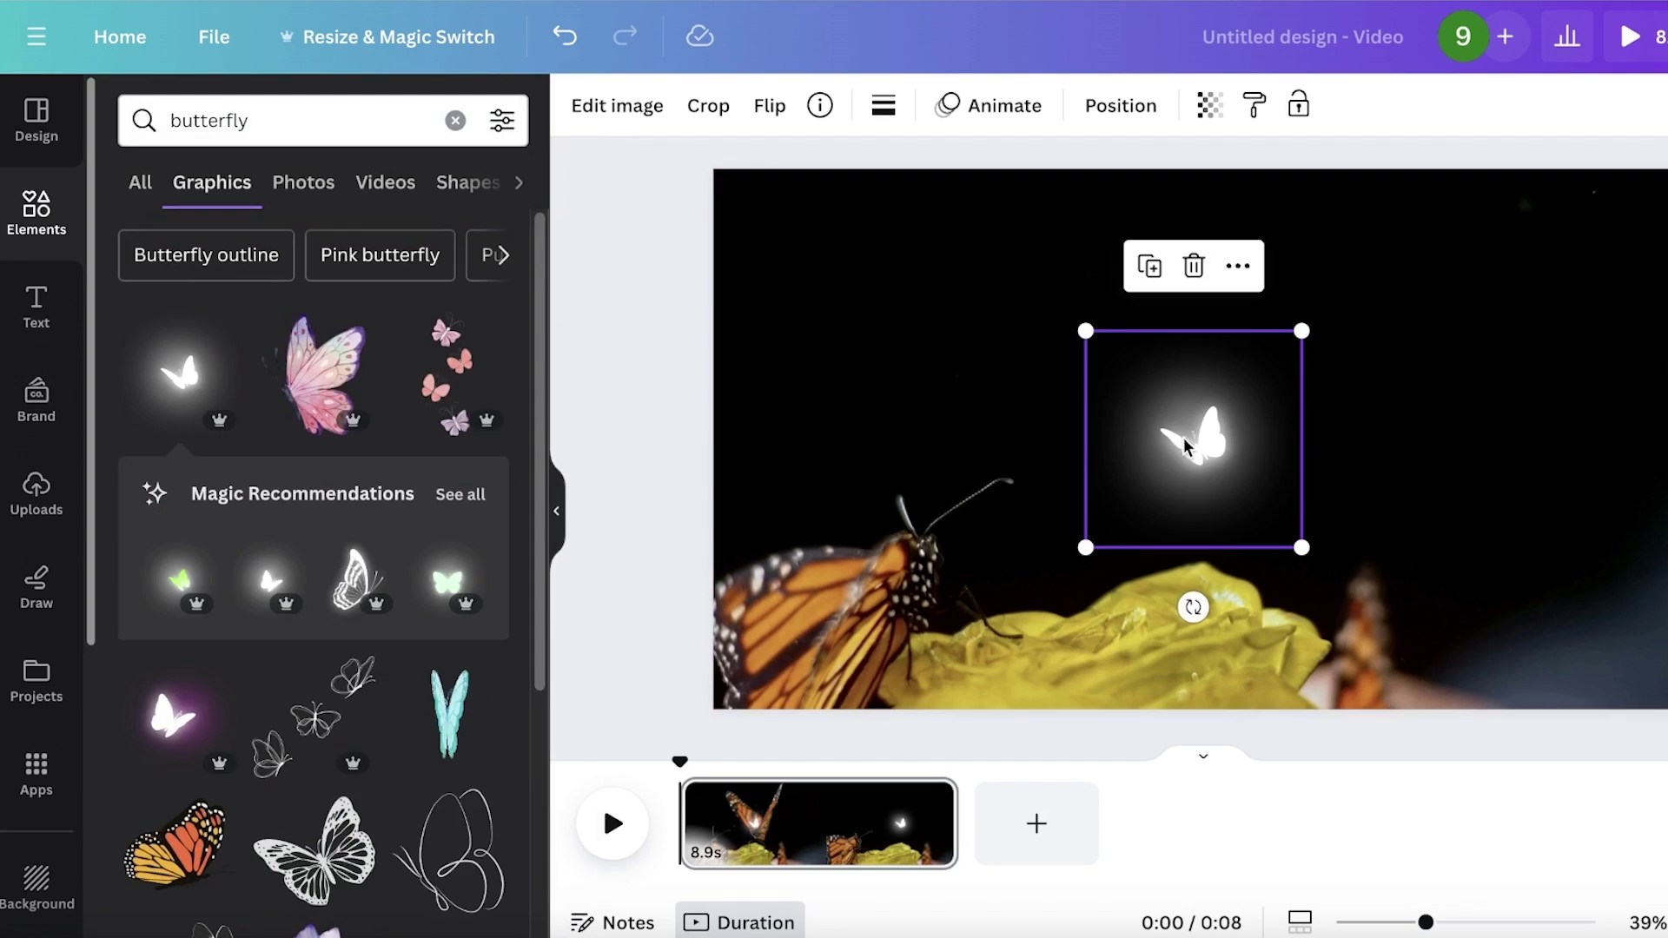
{"action": "left_click_drag", "start_coordinate": [1192, 440], "coordinate": [1102, 419]}
Try custom flight paths for the butterfly animation, deleting each trial path.
{"action": "left_click", "coordinate": [1075, 122]}
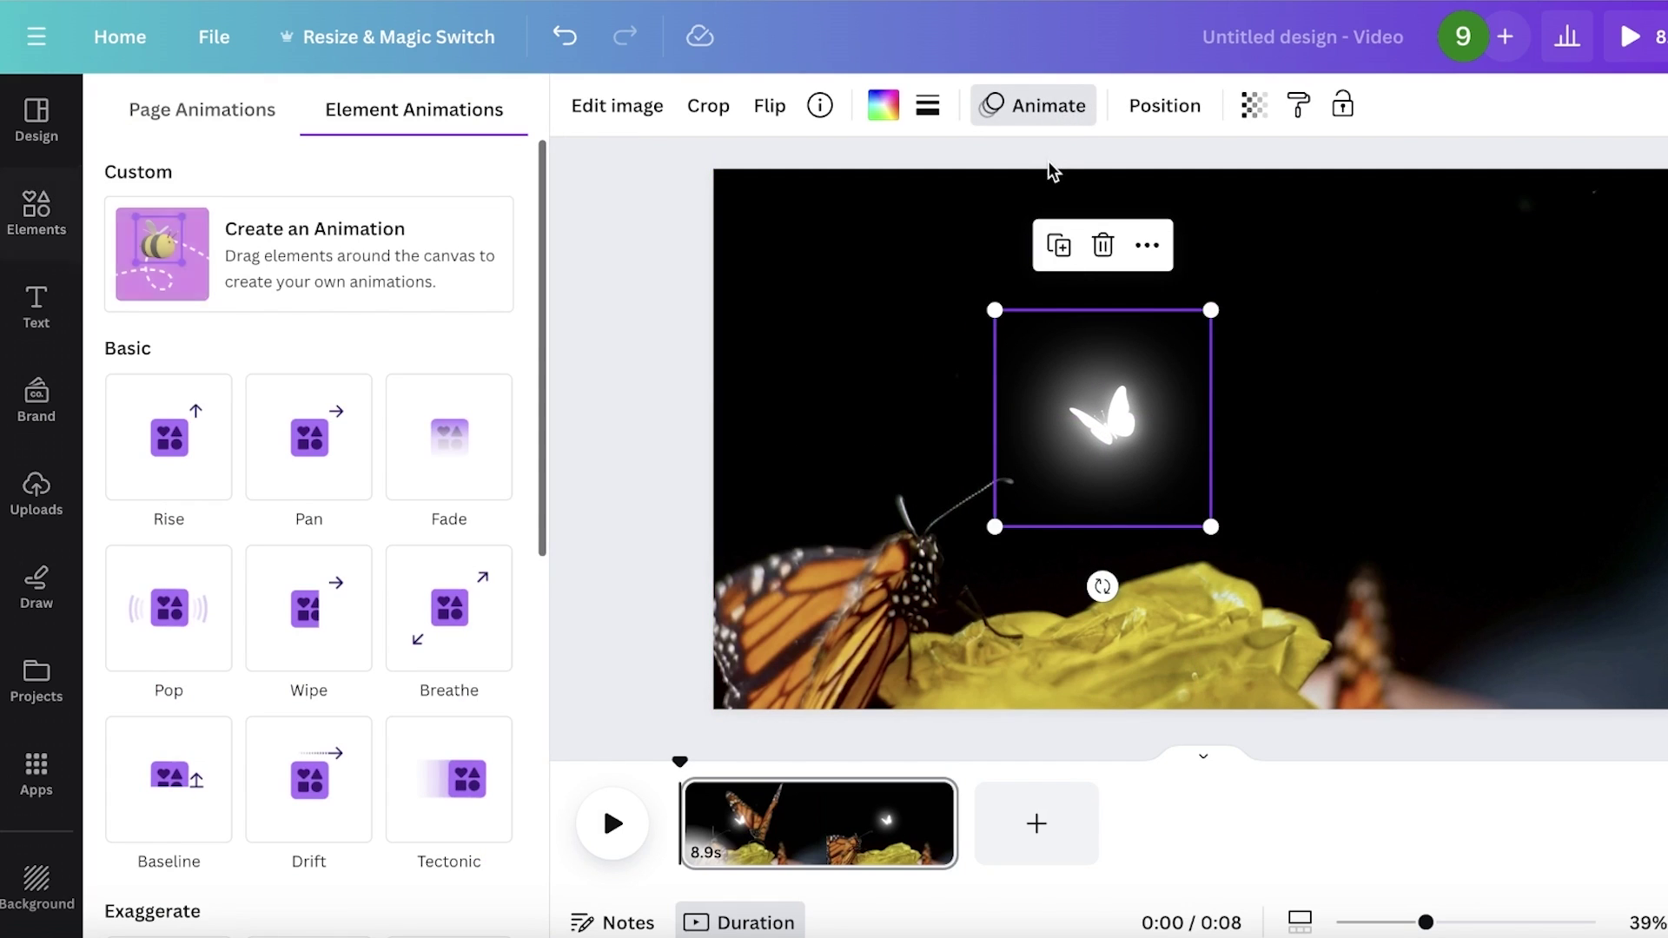
{"action": "scroll", "coordinate": [417, 452], "scroll_direction": "down", "scroll_amount": 5}
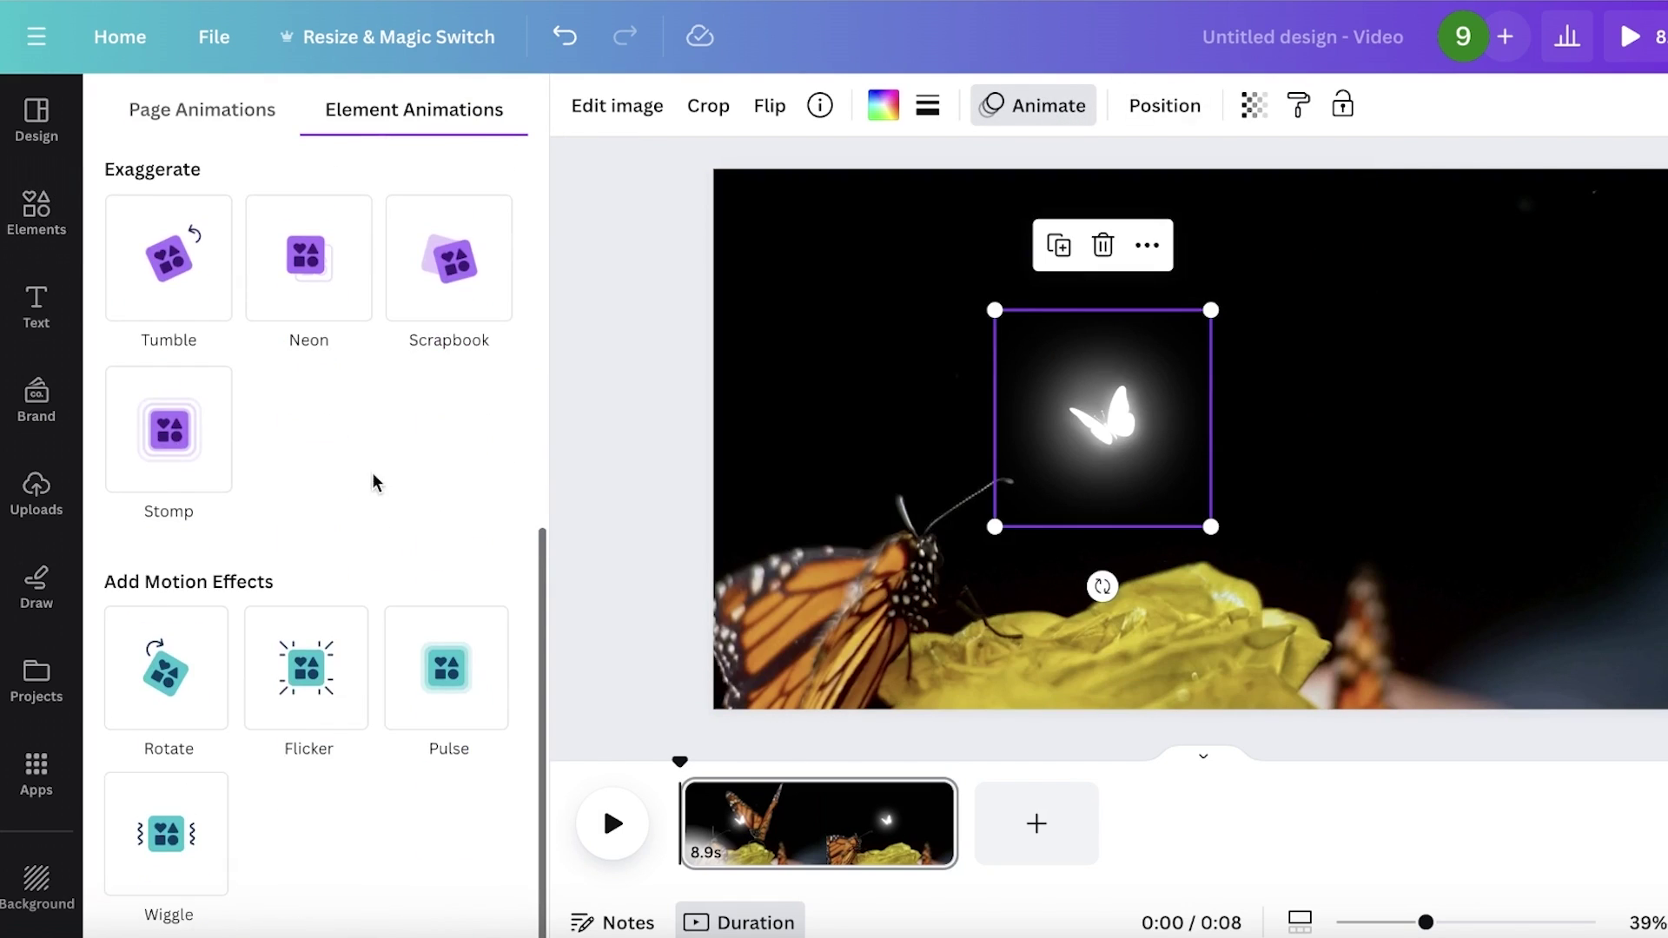
{"action": "scroll", "coordinate": [373, 480], "scroll_direction": "up", "scroll_amount": 5}
{"action": "left_click", "coordinate": [205, 270]}
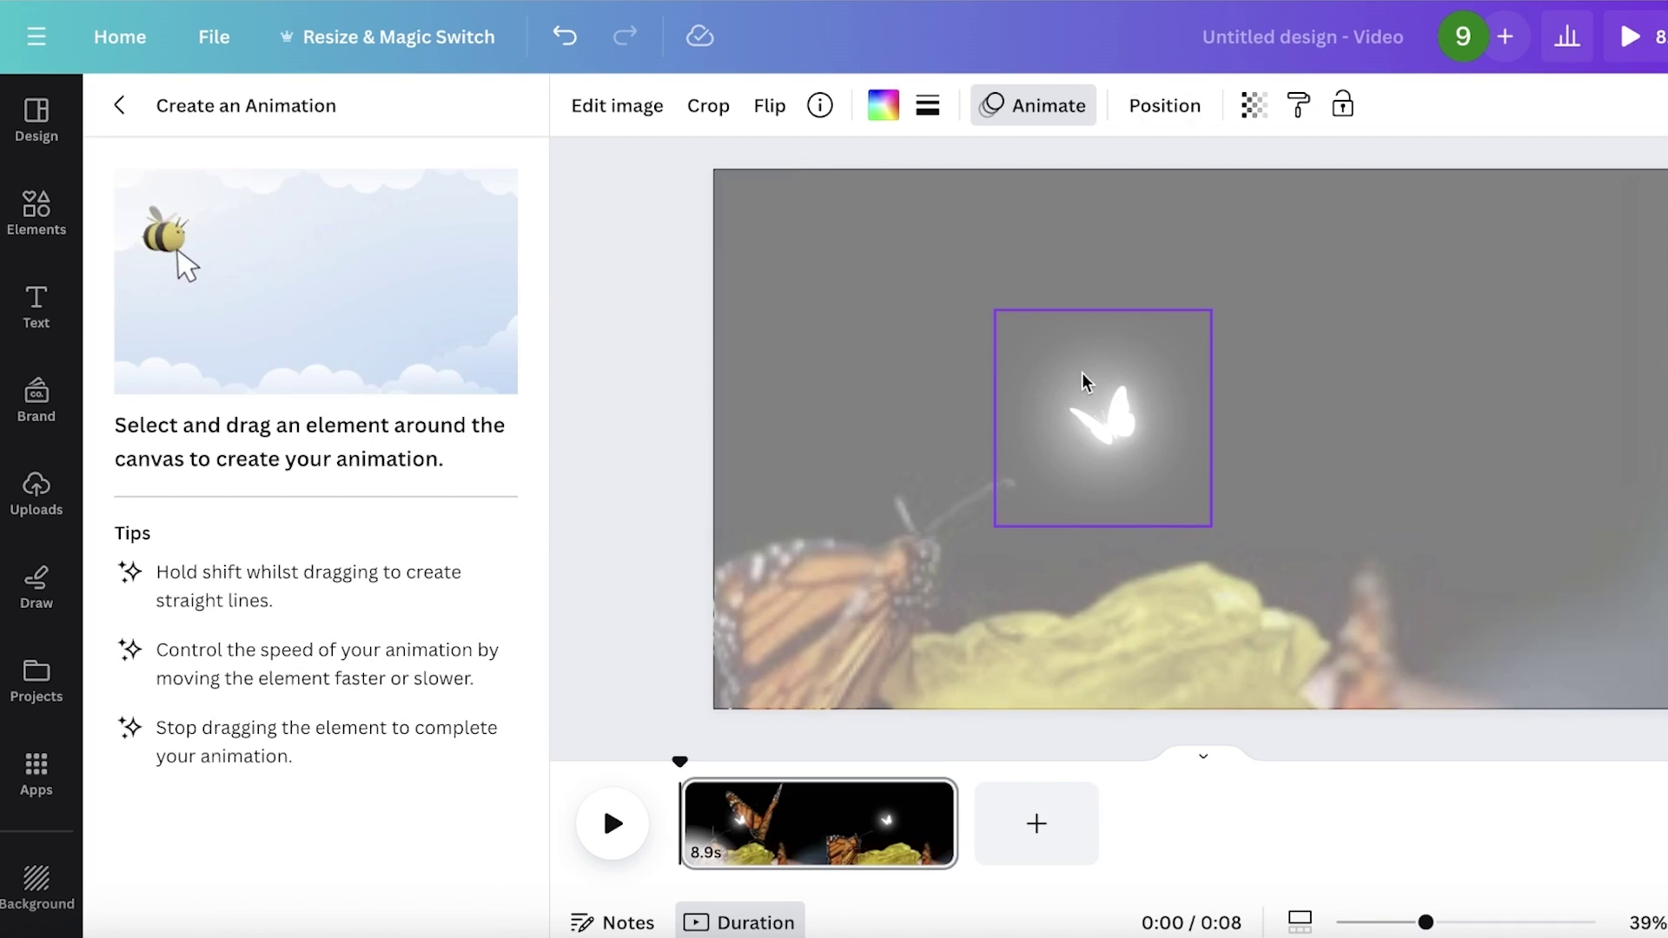
{"action": "mouse_move", "coordinate": [1107, 427]}
{"action": "left_mouse_down"}
{"action": "mouse_move", "coordinate": [1186, 382]}
{"action": "mouse_move", "coordinate": [1135, 335]}
{"action": "mouse_move", "coordinate": [1251, 372]}
{"action": "mouse_move", "coordinate": [1487, 293]}
{"action": "mouse_move", "coordinate": [1494, 248]}
{"action": "mouse_move", "coordinate": [1538, 321]}
{"action": "mouse_move", "coordinate": [1418, 495]}
{"action": "mouse_move", "coordinate": [1520, 604]}
{"action": "mouse_move", "coordinate": [1352, 619]}
{"action": "mouse_move", "coordinate": [1293, 517]}
{"action": "mouse_move", "coordinate": [899, 643]}
{"action": "mouse_move", "coordinate": [1036, 535]}
{"action": "mouse_move", "coordinate": [1051, 426]}
{"action": "mouse_move", "coordinate": [868, 452]}
{"action": "mouse_move", "coordinate": [921, 308]}
{"action": "mouse_move", "coordinate": [841, 305]}
{"action": "mouse_move", "coordinate": [782, 209]}
{"action": "left_mouse_up"}
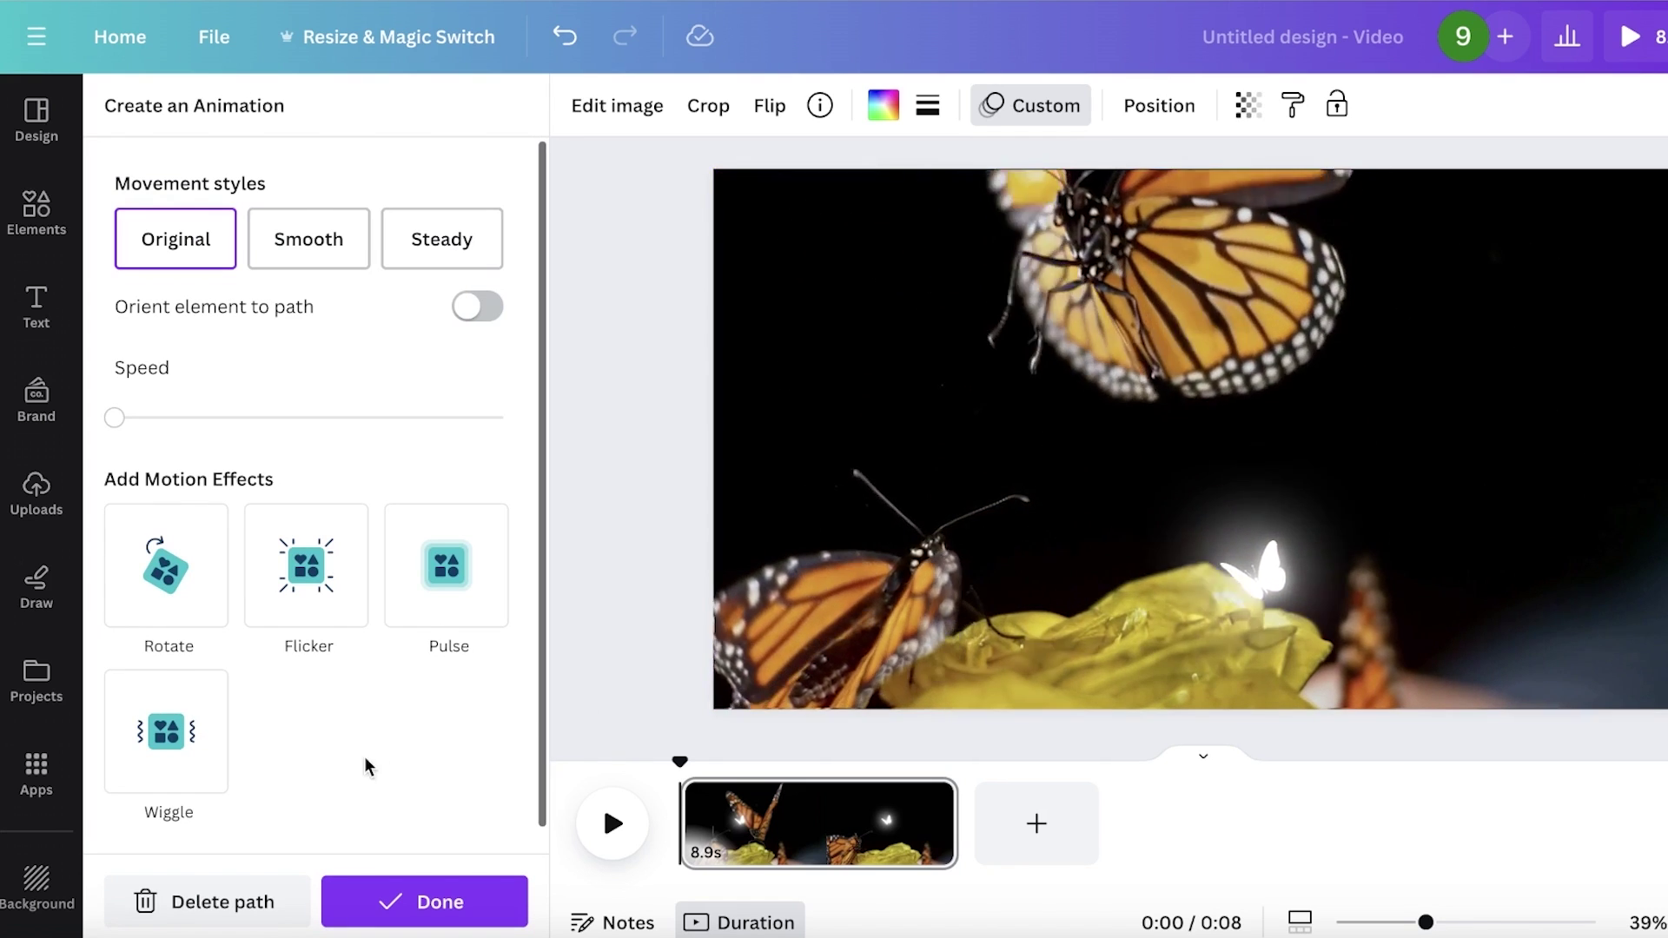
{"action": "left_click", "coordinate": [250, 903]}
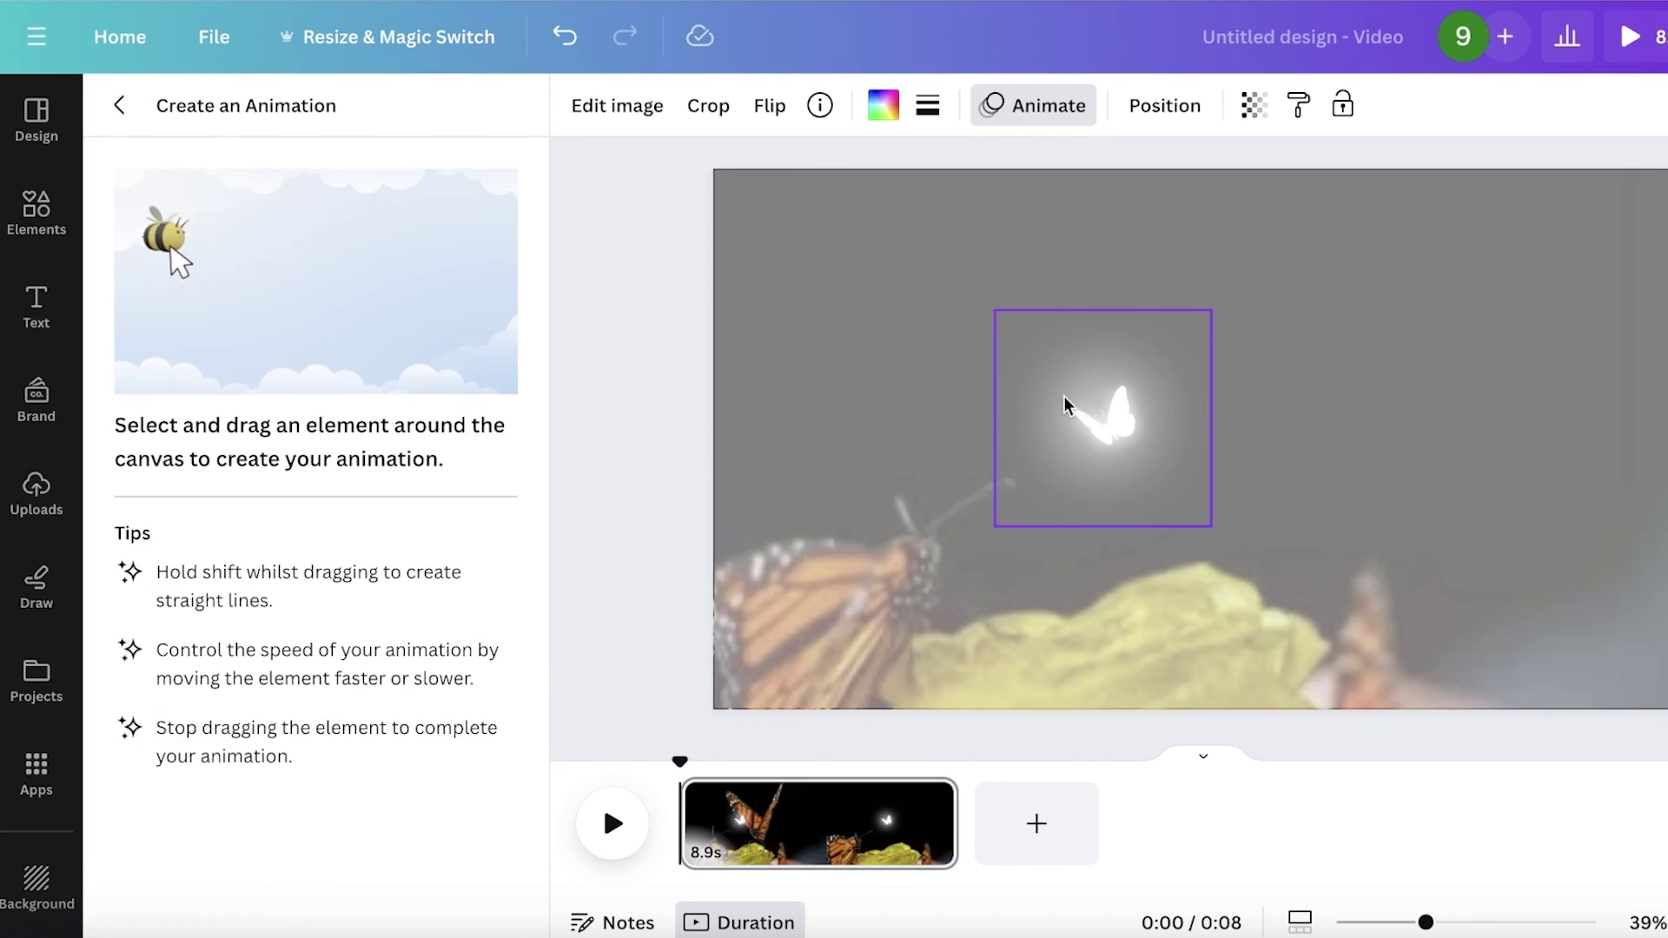
{"action": "mouse_move", "coordinate": [1067, 404]}
{"action": "left_mouse_down"}
{"action": "mouse_move", "coordinate": [684, 541]}
{"action": "mouse_move", "coordinate": [726, 624]}
{"action": "mouse_move", "coordinate": [756, 640]}
{"action": "left_mouse_up"}
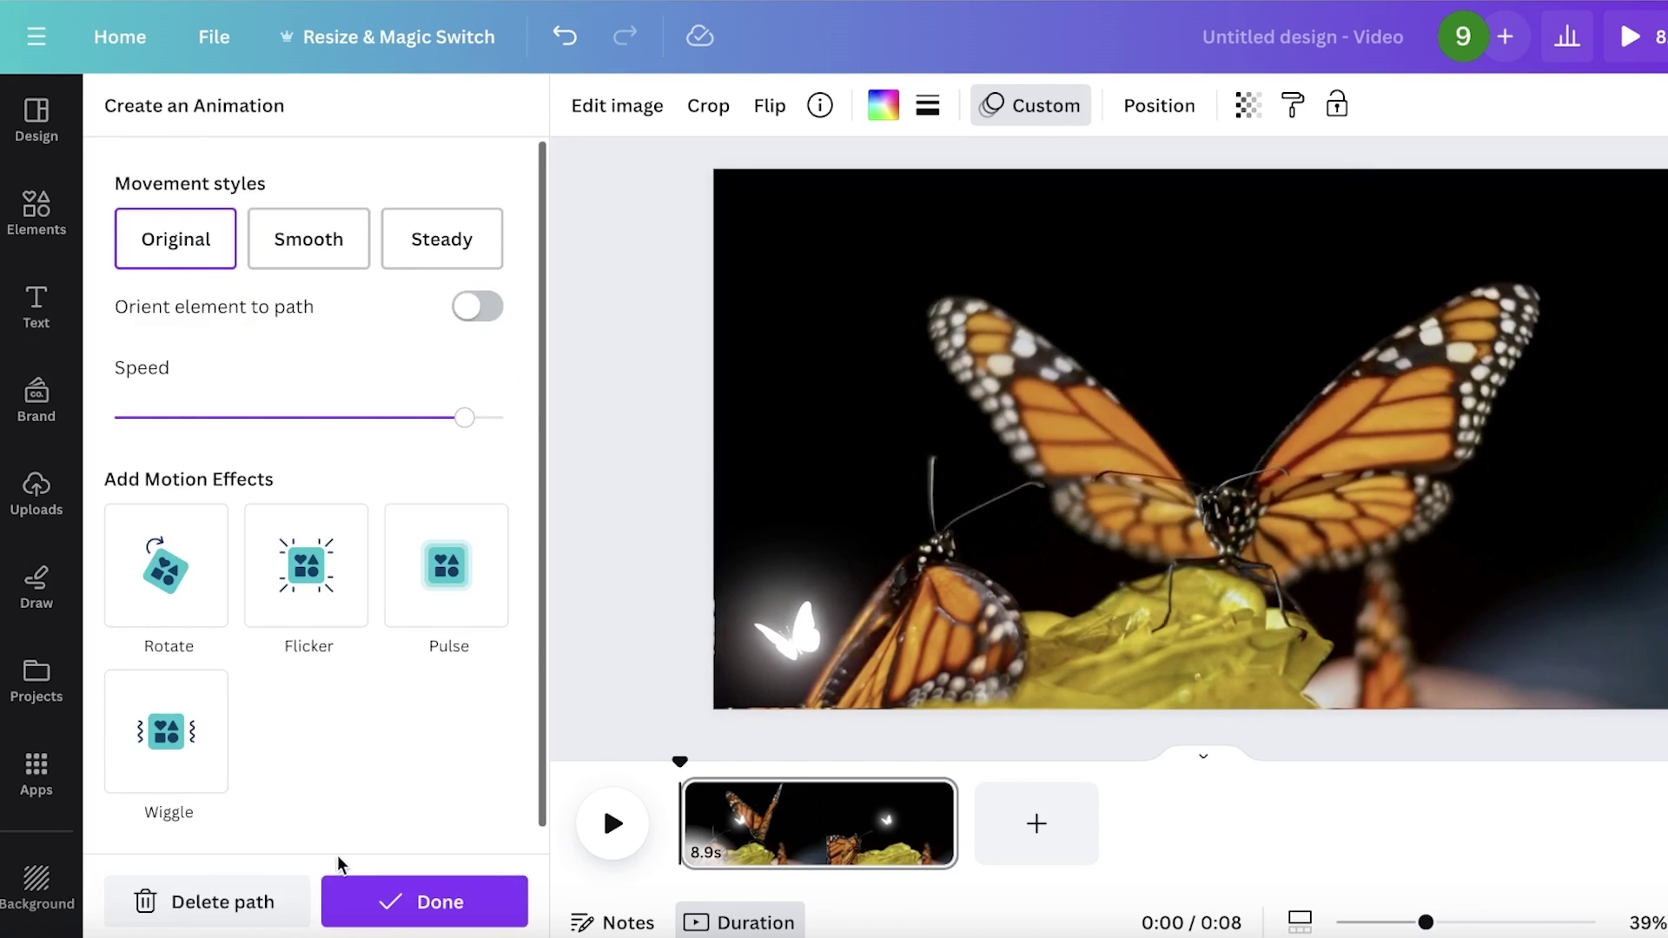
{"action": "left_click", "coordinate": [286, 900]}
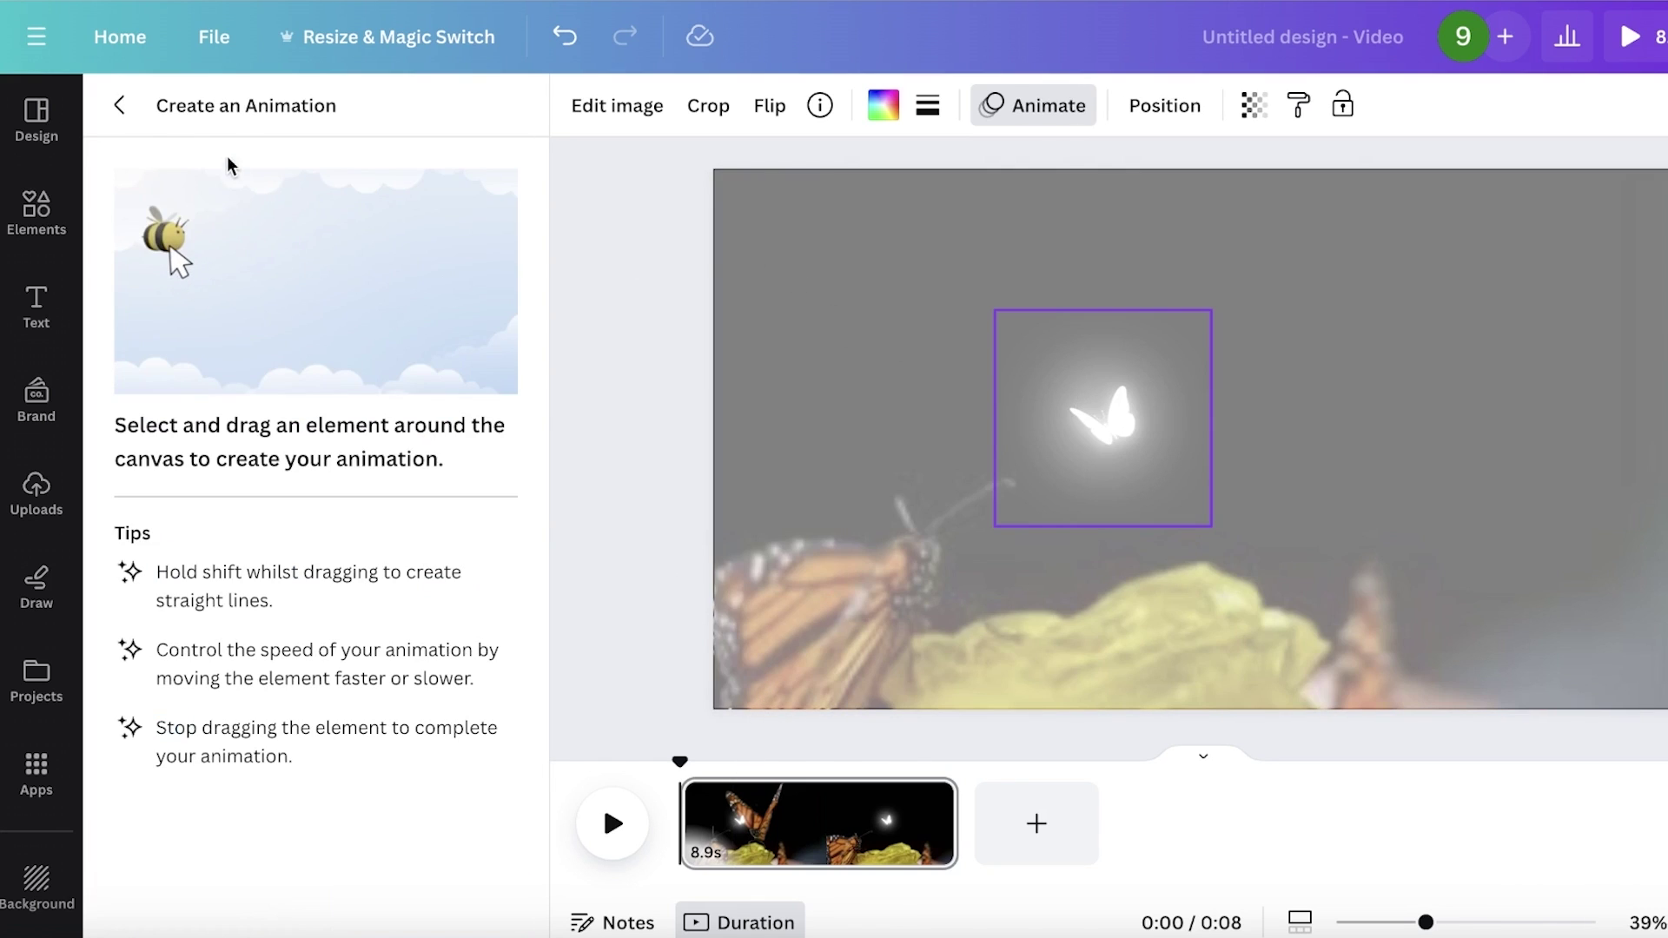
{"action": "left_click", "coordinate": [121, 105]}
Move the butterfly to the lower-left corner and trace a looping flight path from there.
{"action": "left_click_drag", "start_coordinate": [1147, 429], "coordinate": [741, 696]}
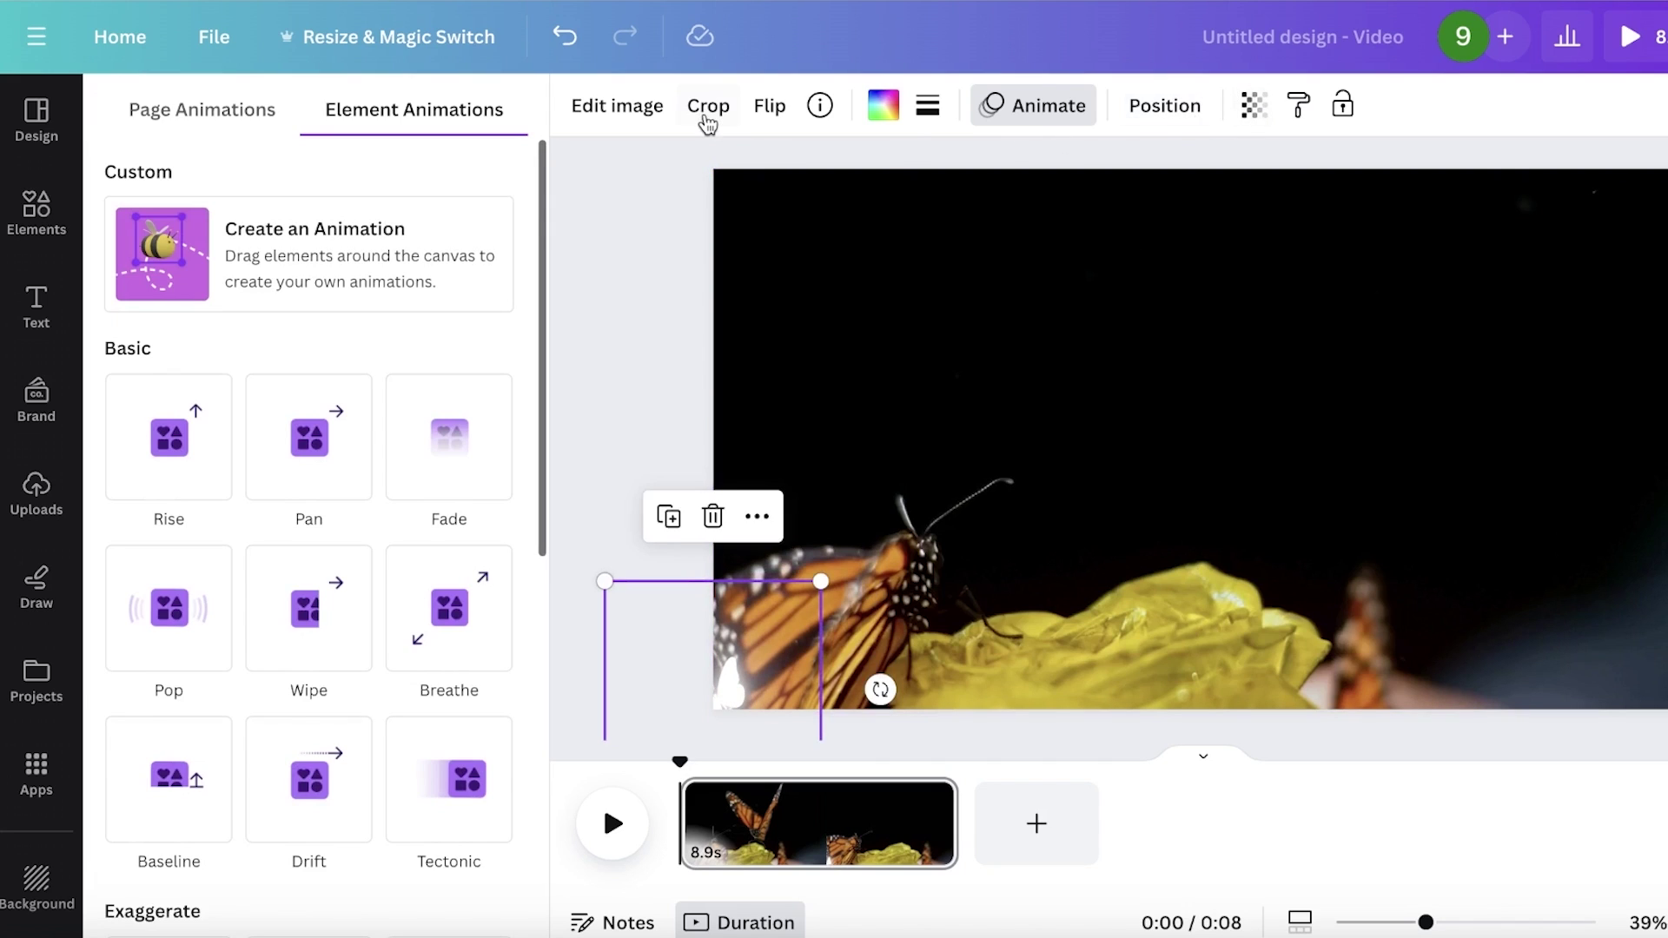
{"action": "left_click", "coordinate": [768, 117]}
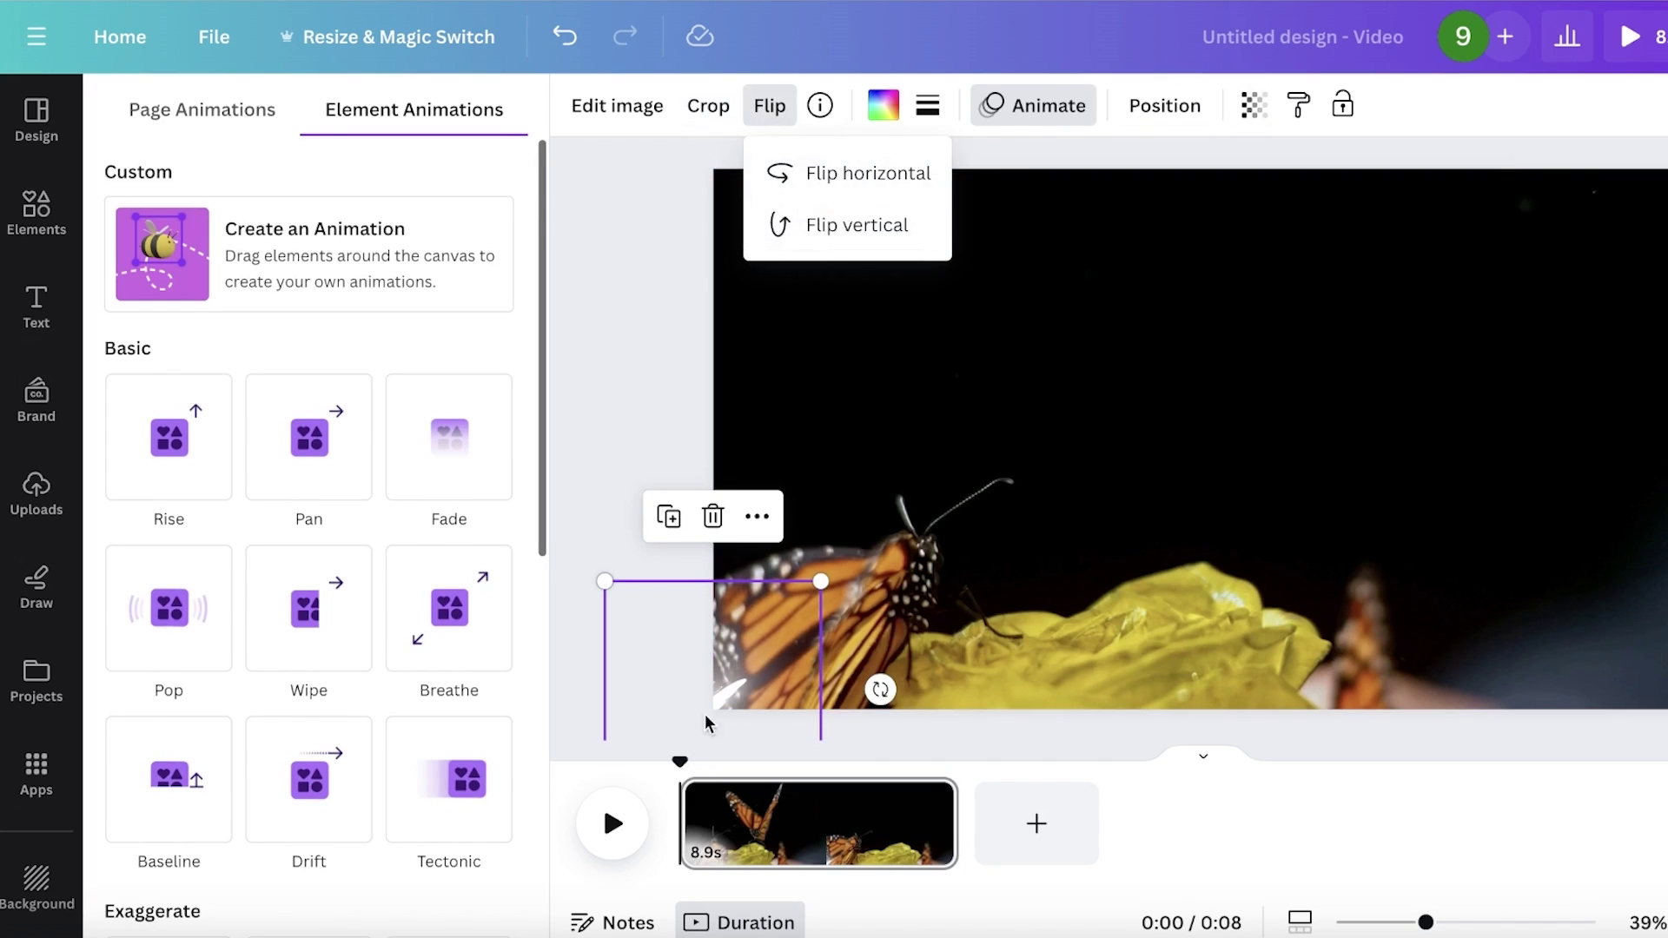
{"action": "left_click", "coordinate": [574, 638]}
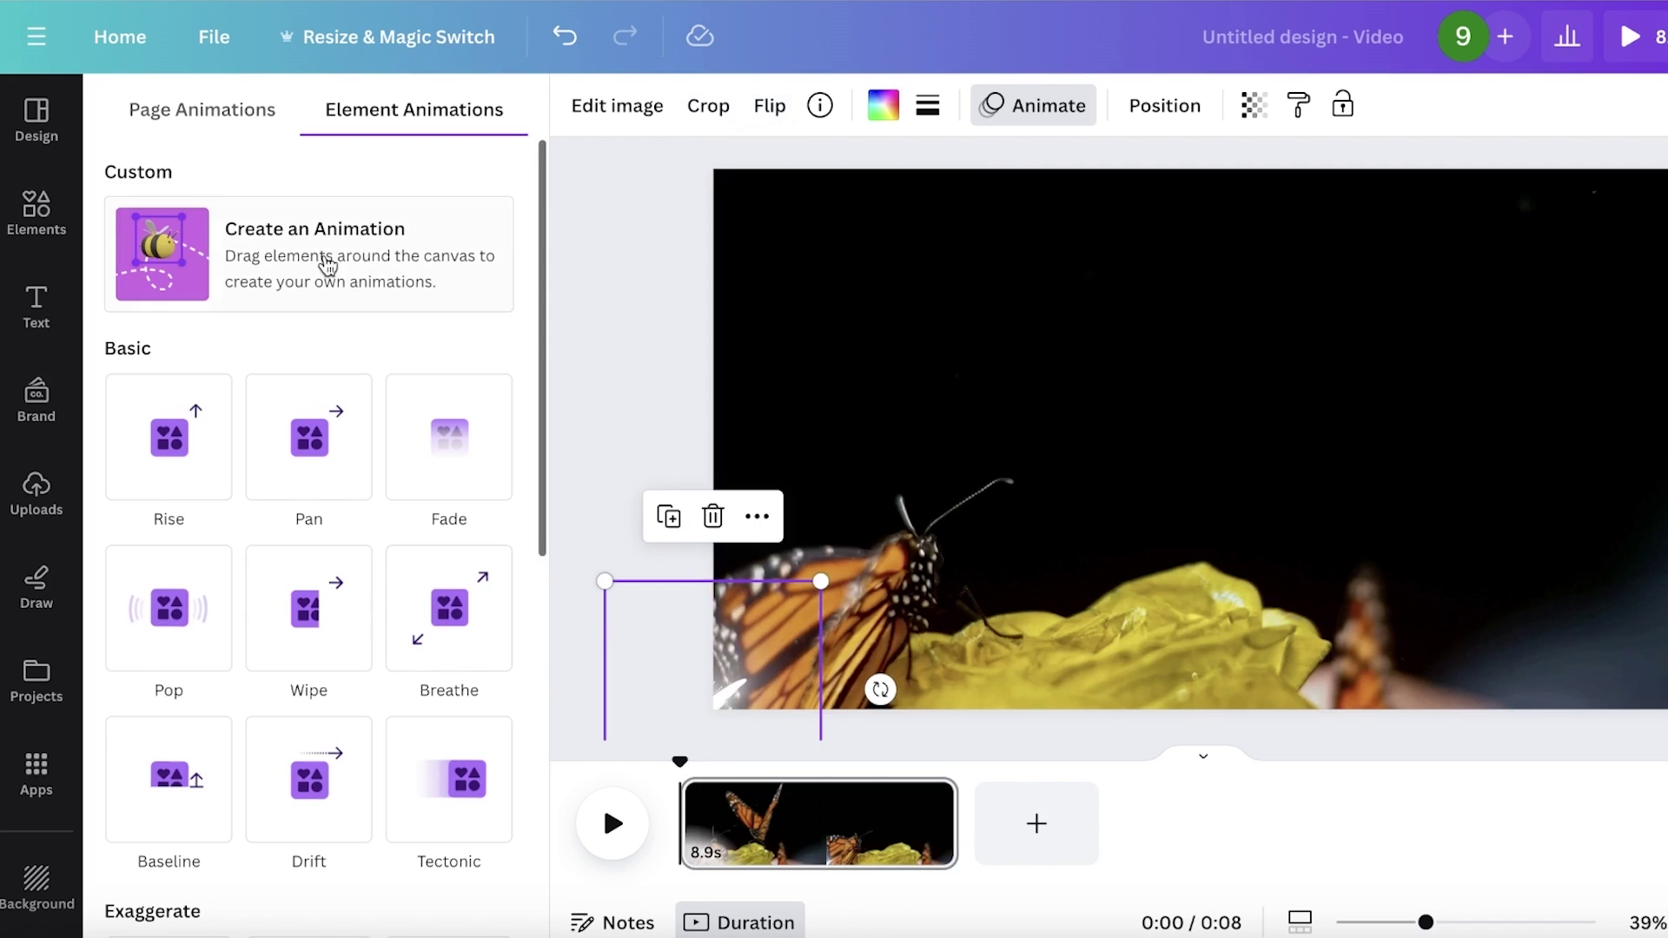
{"action": "left_click", "coordinate": [327, 268]}
{"action": "mouse_move", "coordinate": [733, 691]}
{"action": "left_mouse_down"}
{"action": "mouse_move", "coordinate": [905, 607]}
{"action": "mouse_move", "coordinate": [997, 633]}
{"action": "mouse_move", "coordinate": [1347, 596]}
{"action": "mouse_move", "coordinate": [1616, 476]}
{"action": "mouse_move", "coordinate": [1664, 483]}
{"action": "left_mouse_up"}
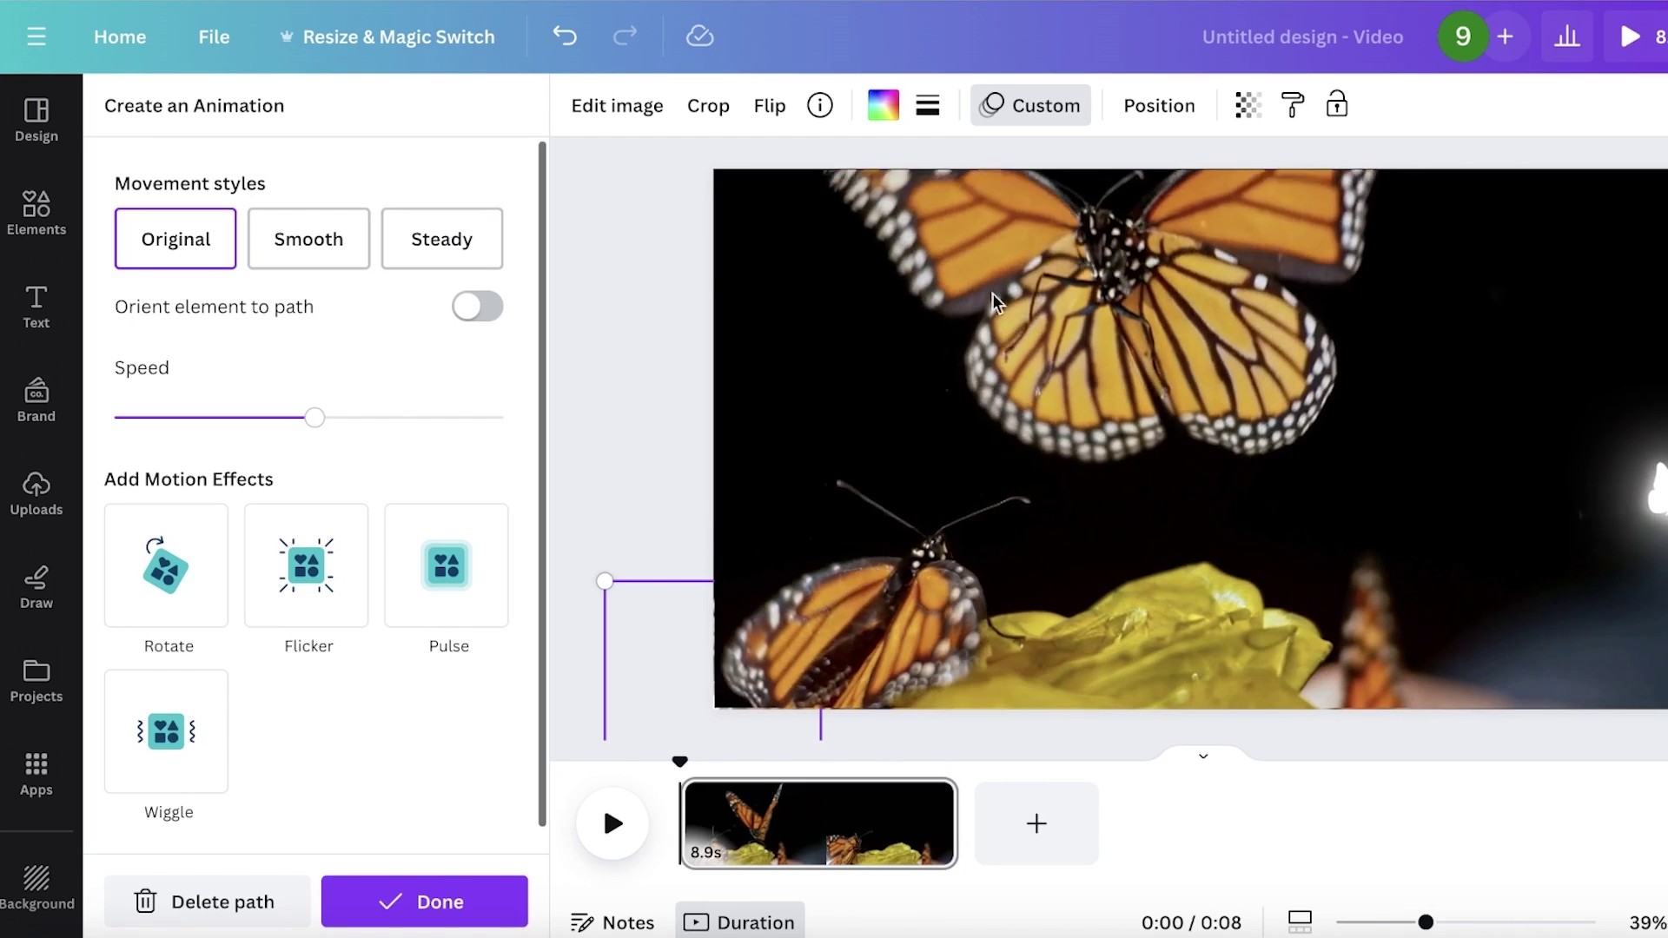
Confirm the butterfly's custom animation.
{"action": "left_click", "coordinate": [398, 900]}
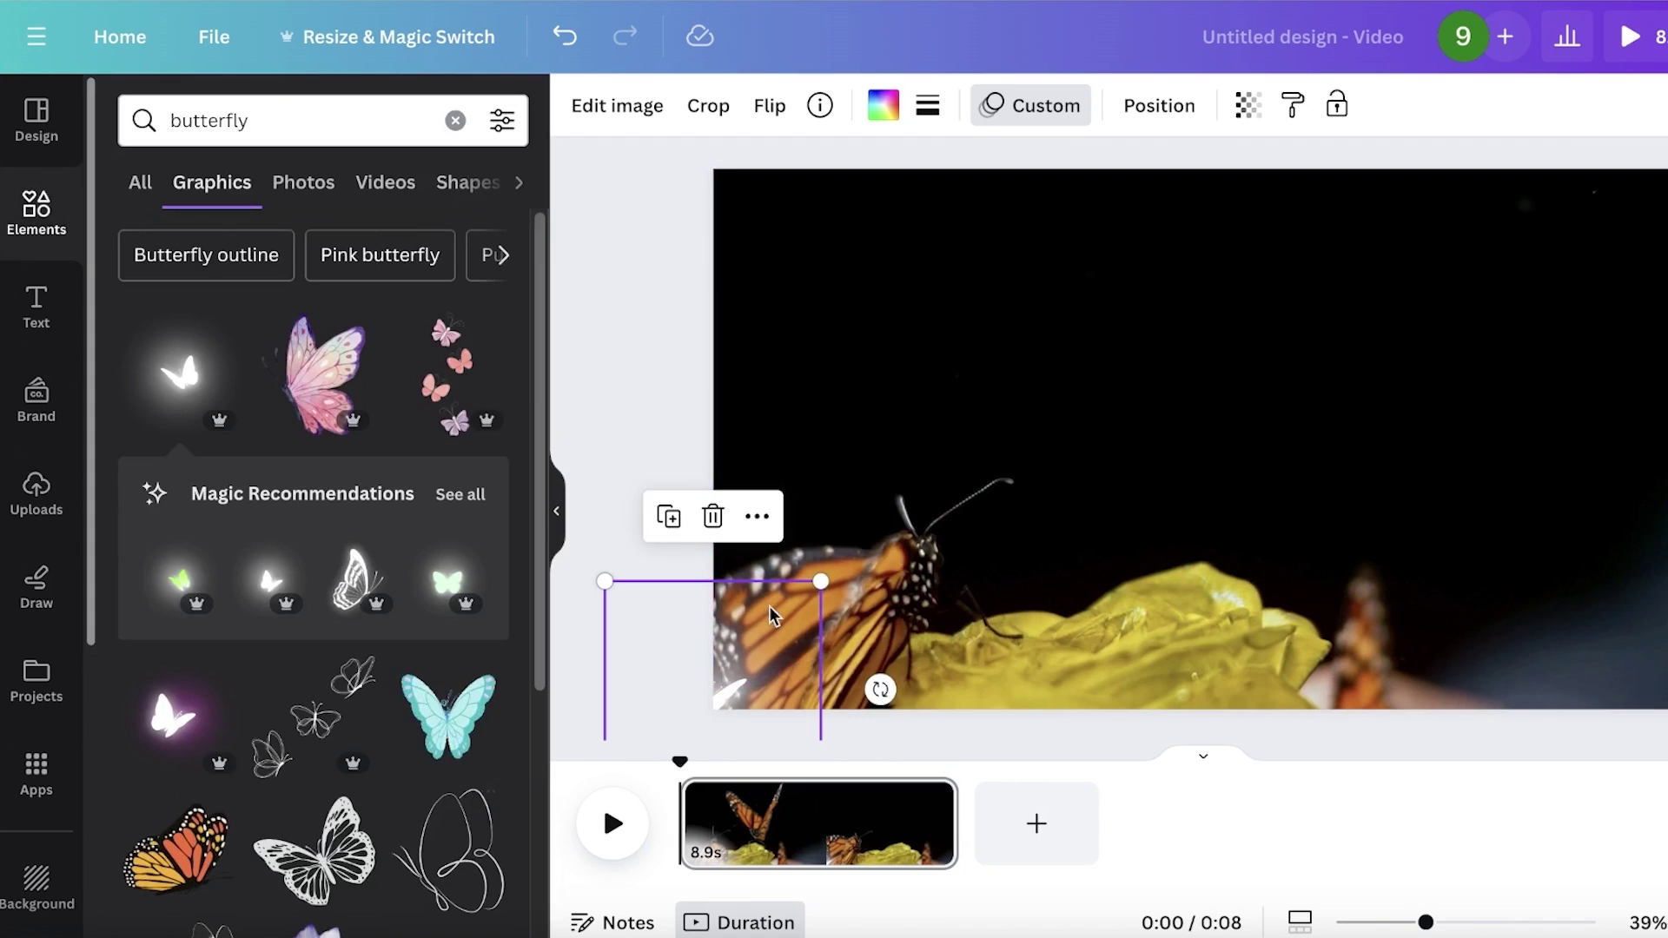
{"action": "scroll", "coordinate": [461, 695], "scroll_direction": "down", "scroll_amount": 1}
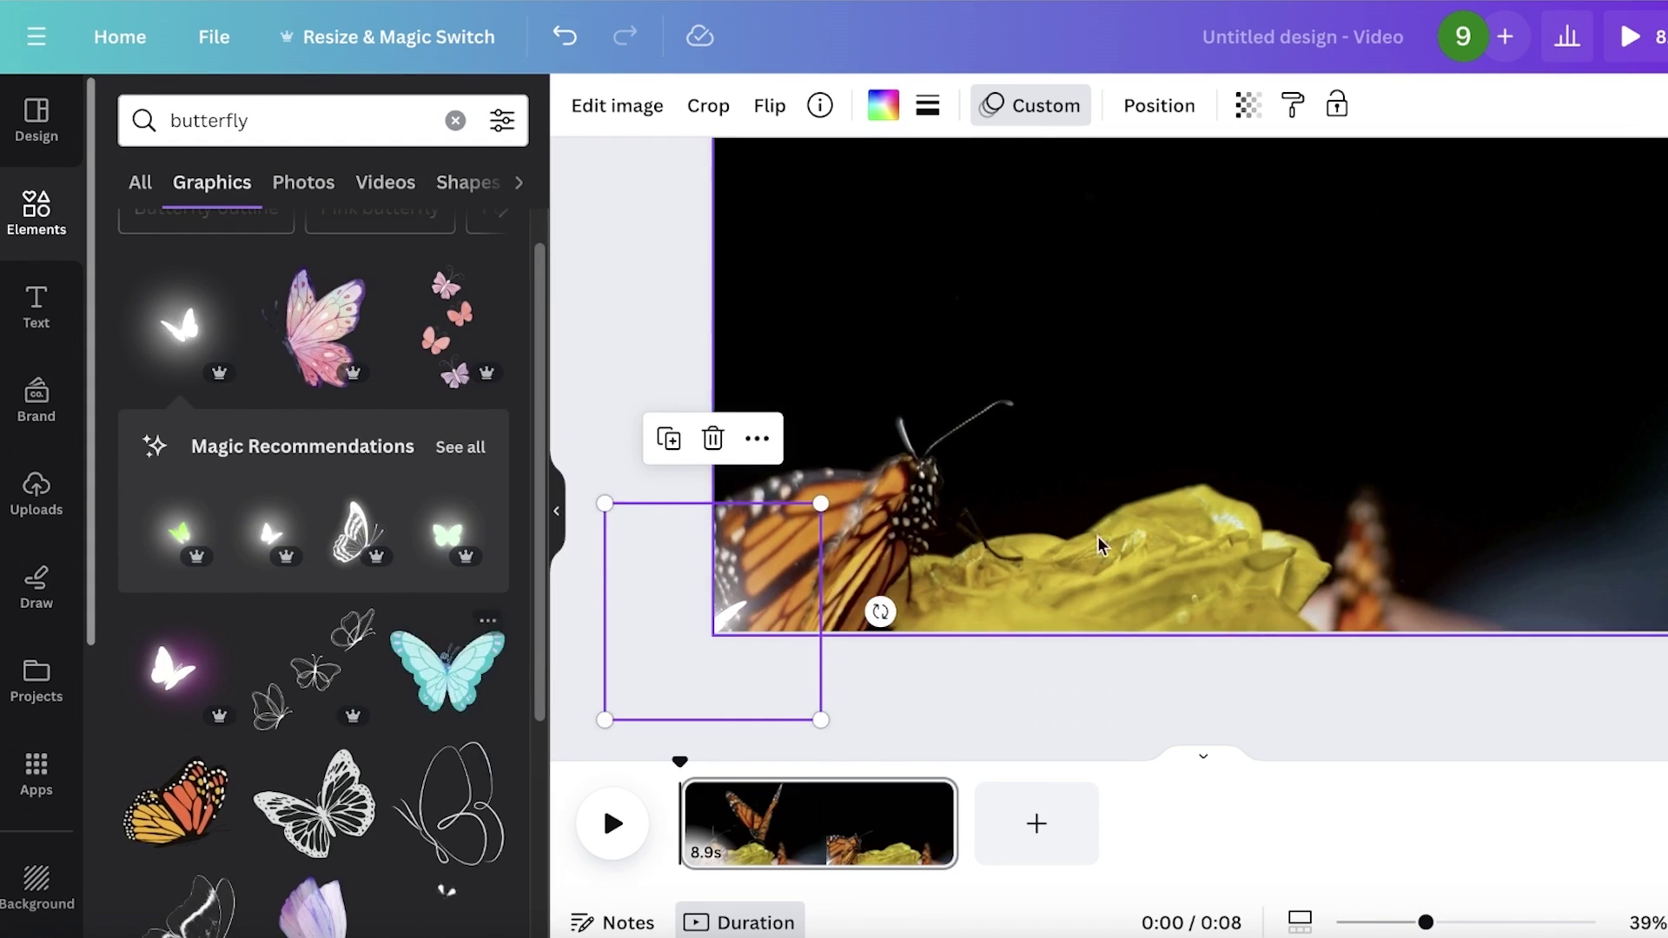
{"action": "scroll", "coordinate": [470, 707], "scroll_direction": "down", "scroll_amount": 1}
{"action": "left_click", "coordinate": [1232, 524]}
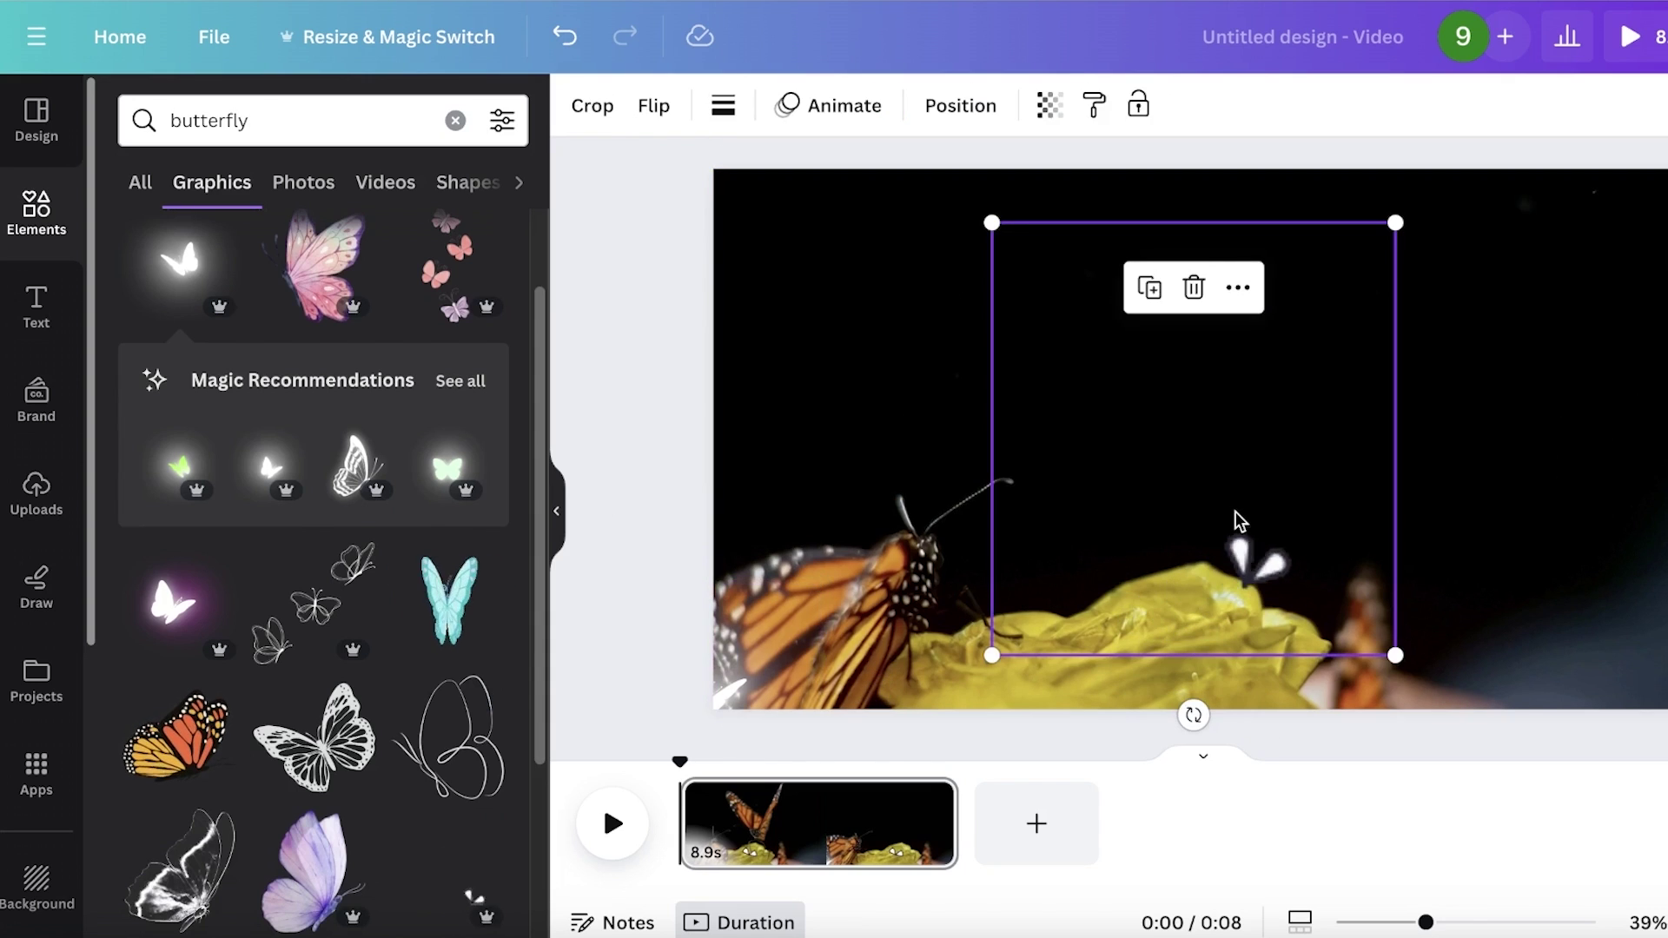
Shrink the background butterfly video so a white border surrounds it.
{"action": "left_click", "coordinate": [863, 373]}
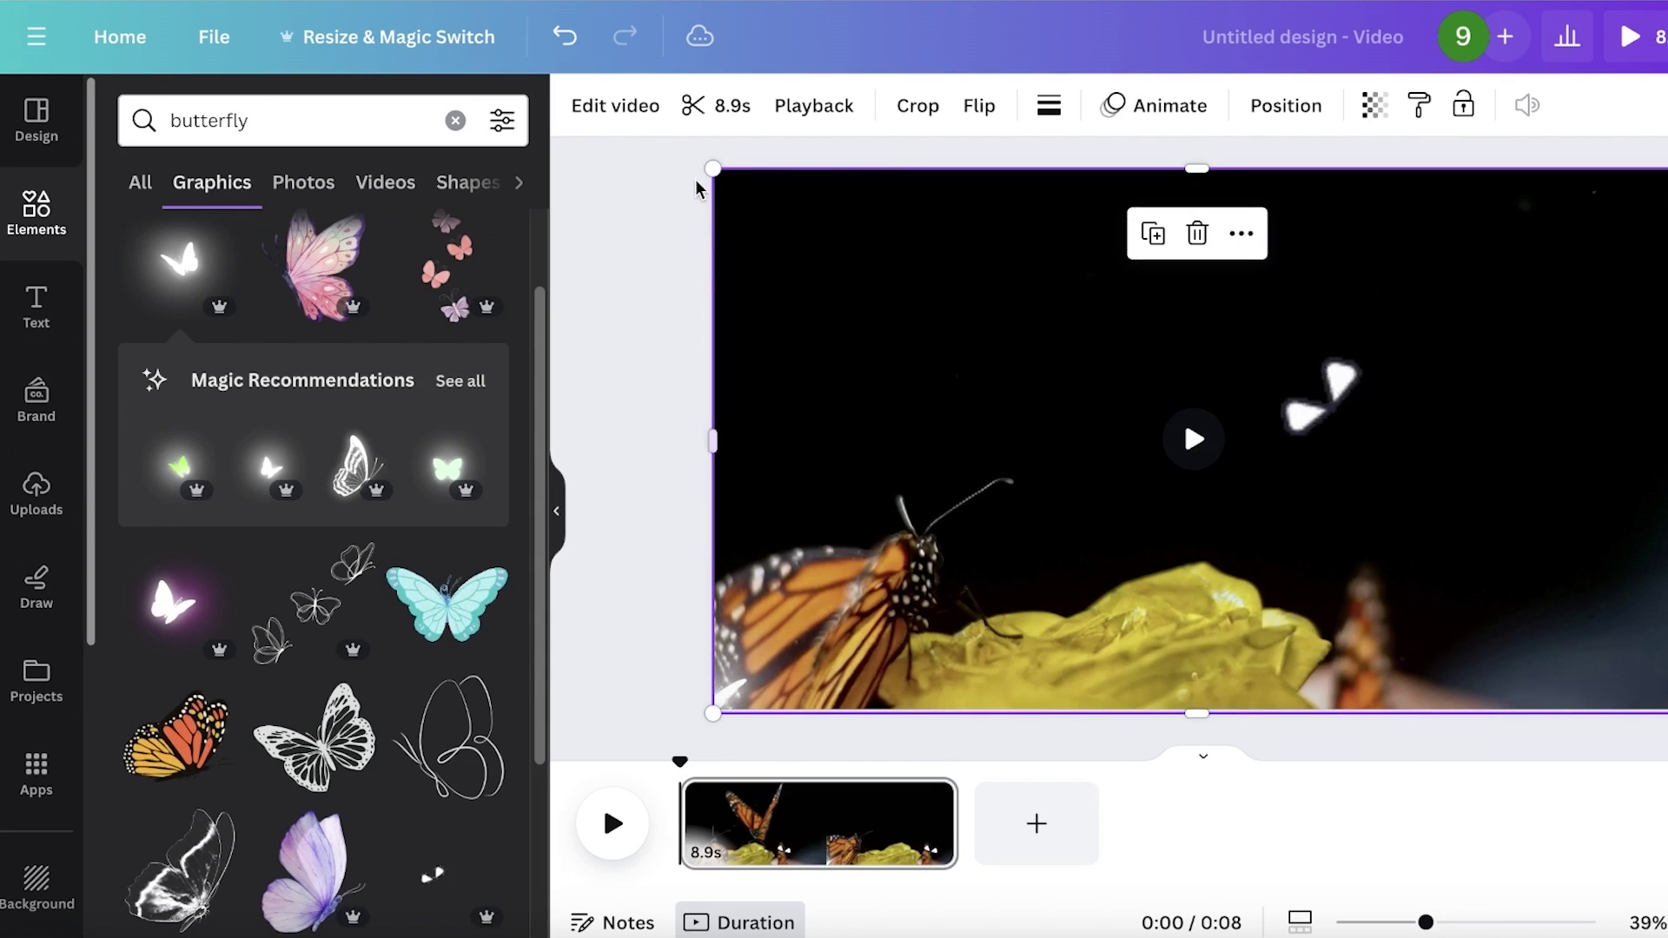
{"action": "left_click_drag", "start_coordinate": [709, 171], "coordinate": [927, 290]}
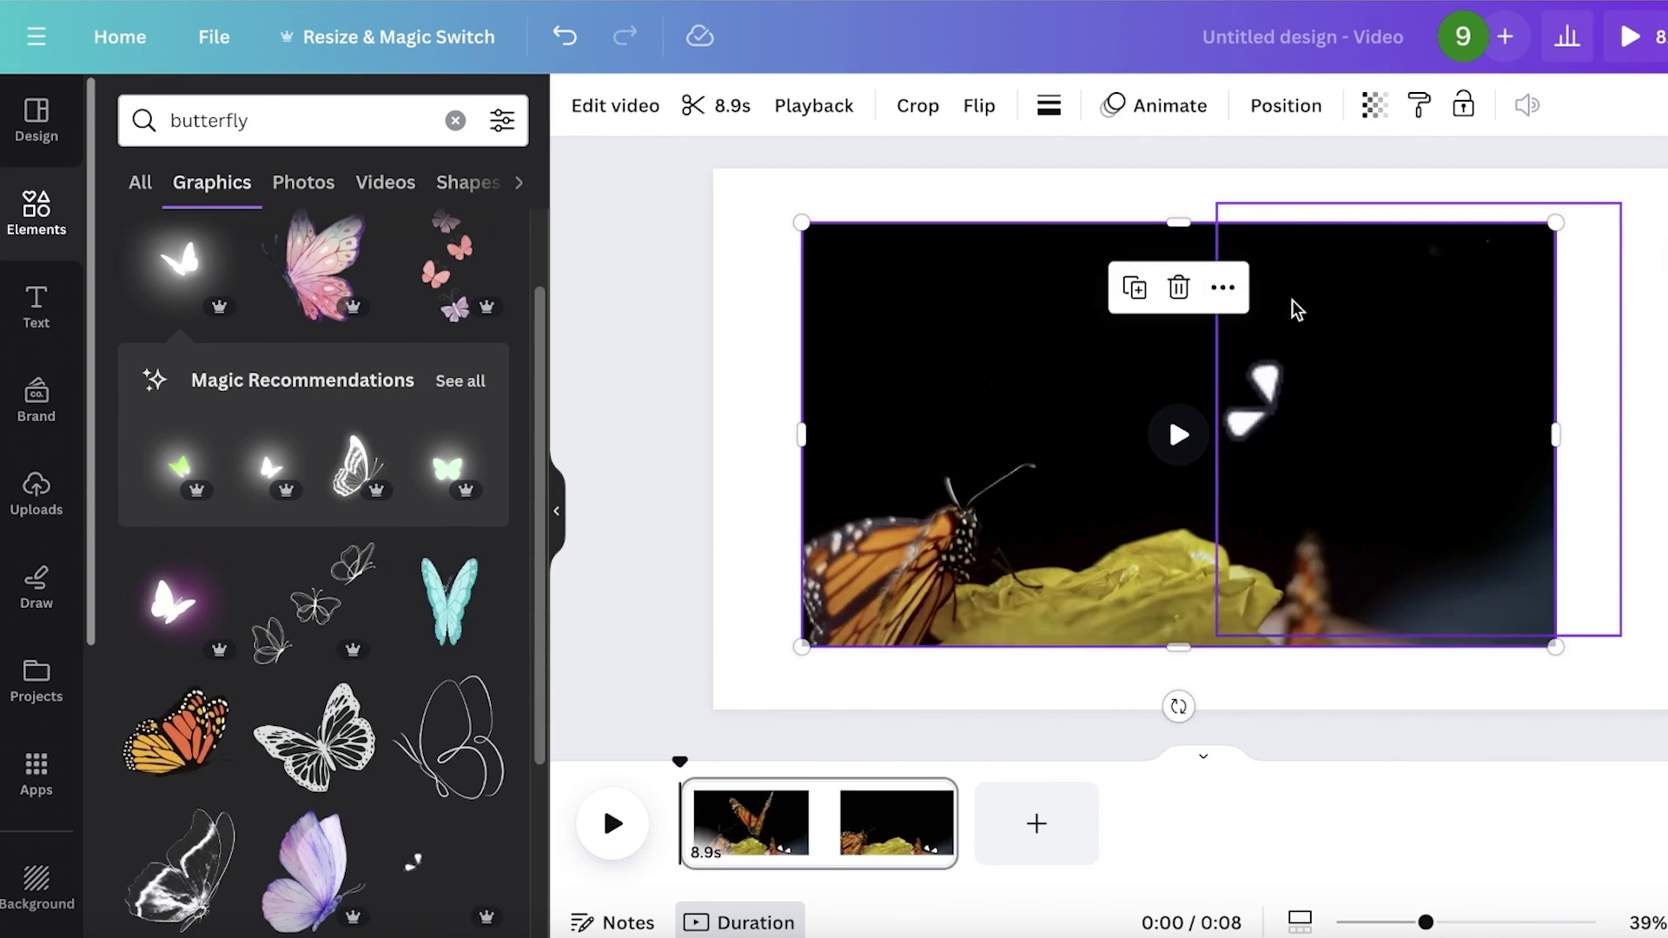
{"action": "left_click", "coordinate": [1357, 409]}
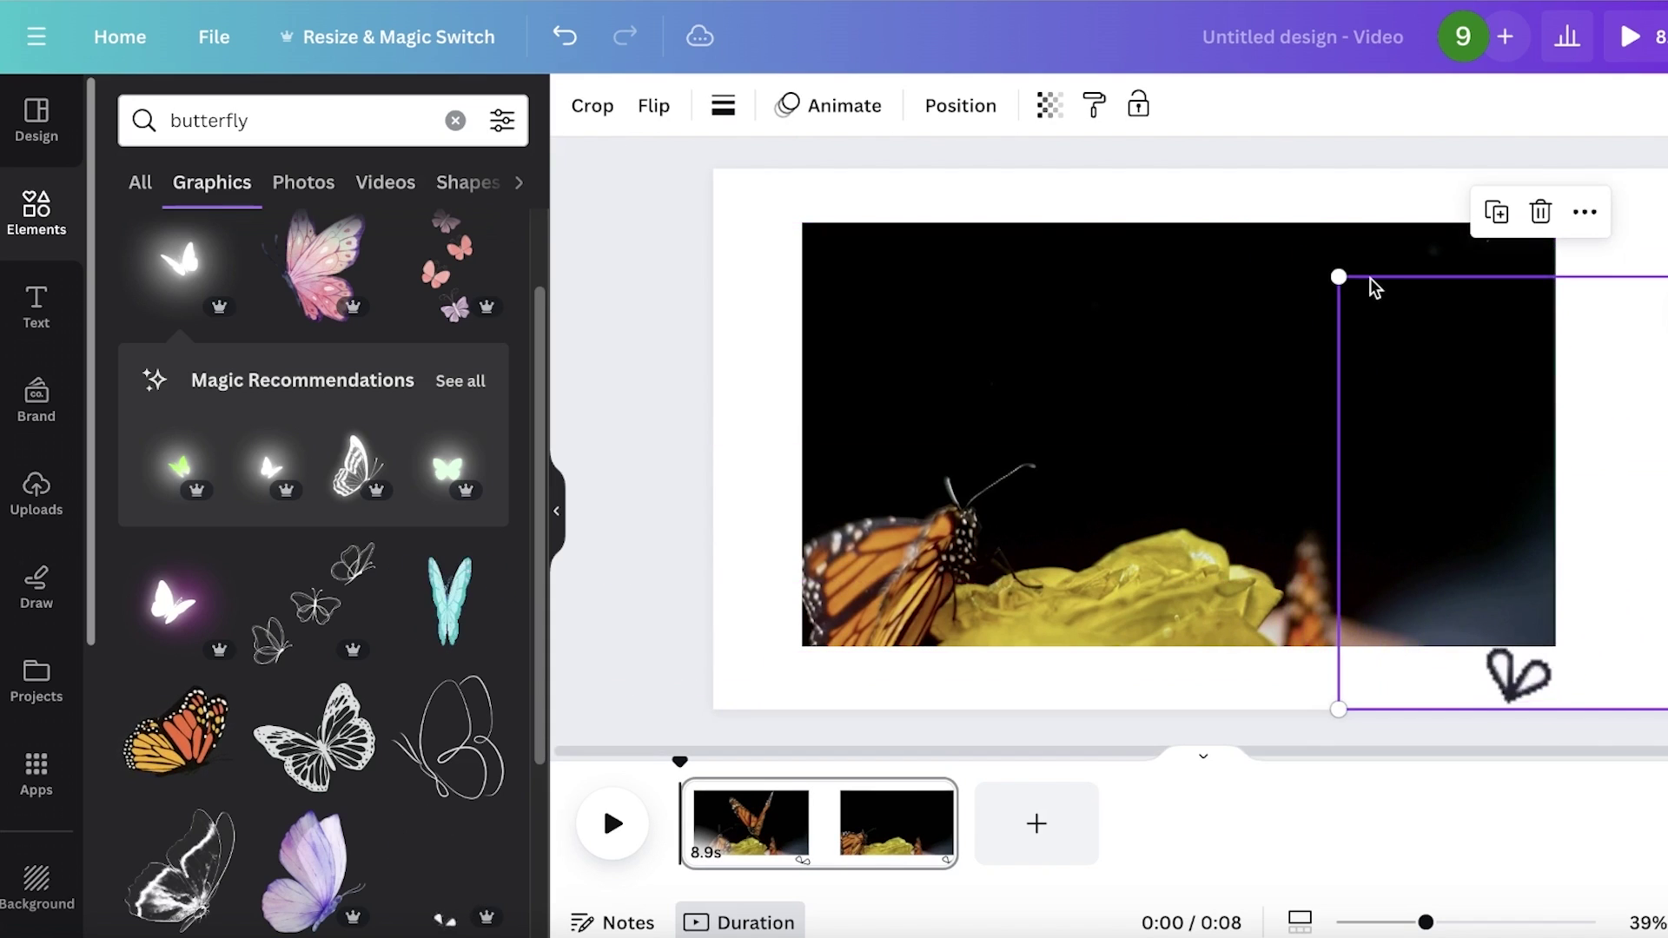
{"action": "left_click", "coordinate": [845, 167]}
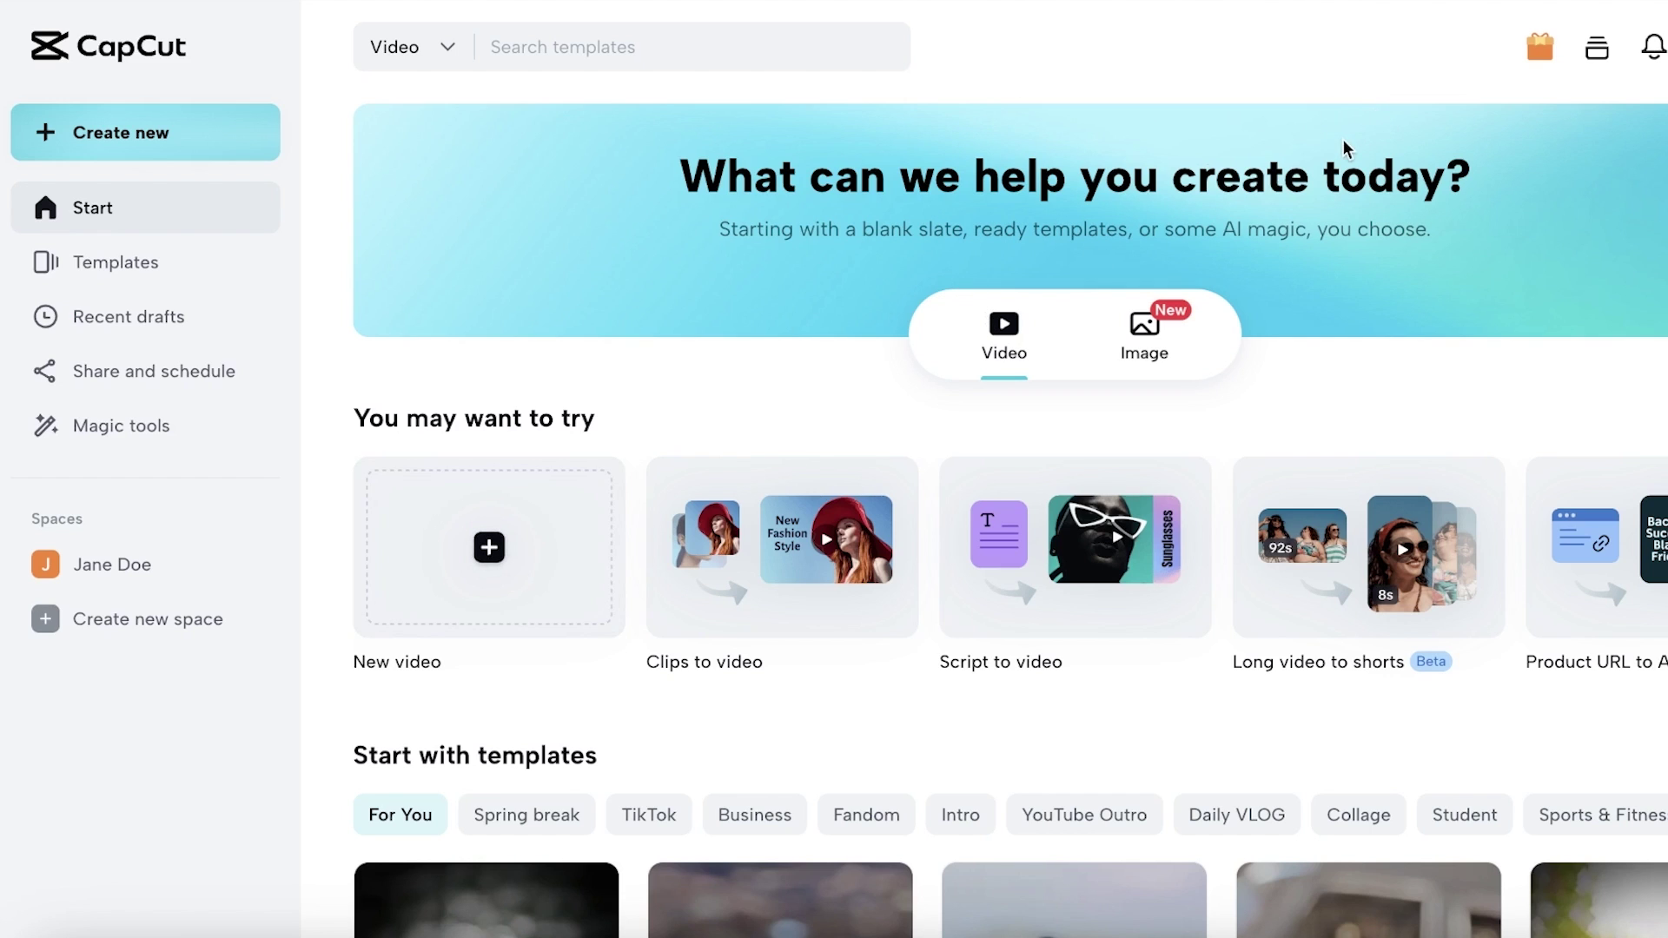
Open the Templates library filtered to Business templates.
{"action": "scroll", "coordinate": [1345, 157], "scroll_direction": "down", "scroll_amount": 2}
{"action": "scroll", "coordinate": [1345, 152], "scroll_direction": "up", "scroll_amount": 2}
{"action": "left_click", "coordinate": [170, 261]}
{"action": "left_click", "coordinate": [754, 512]}
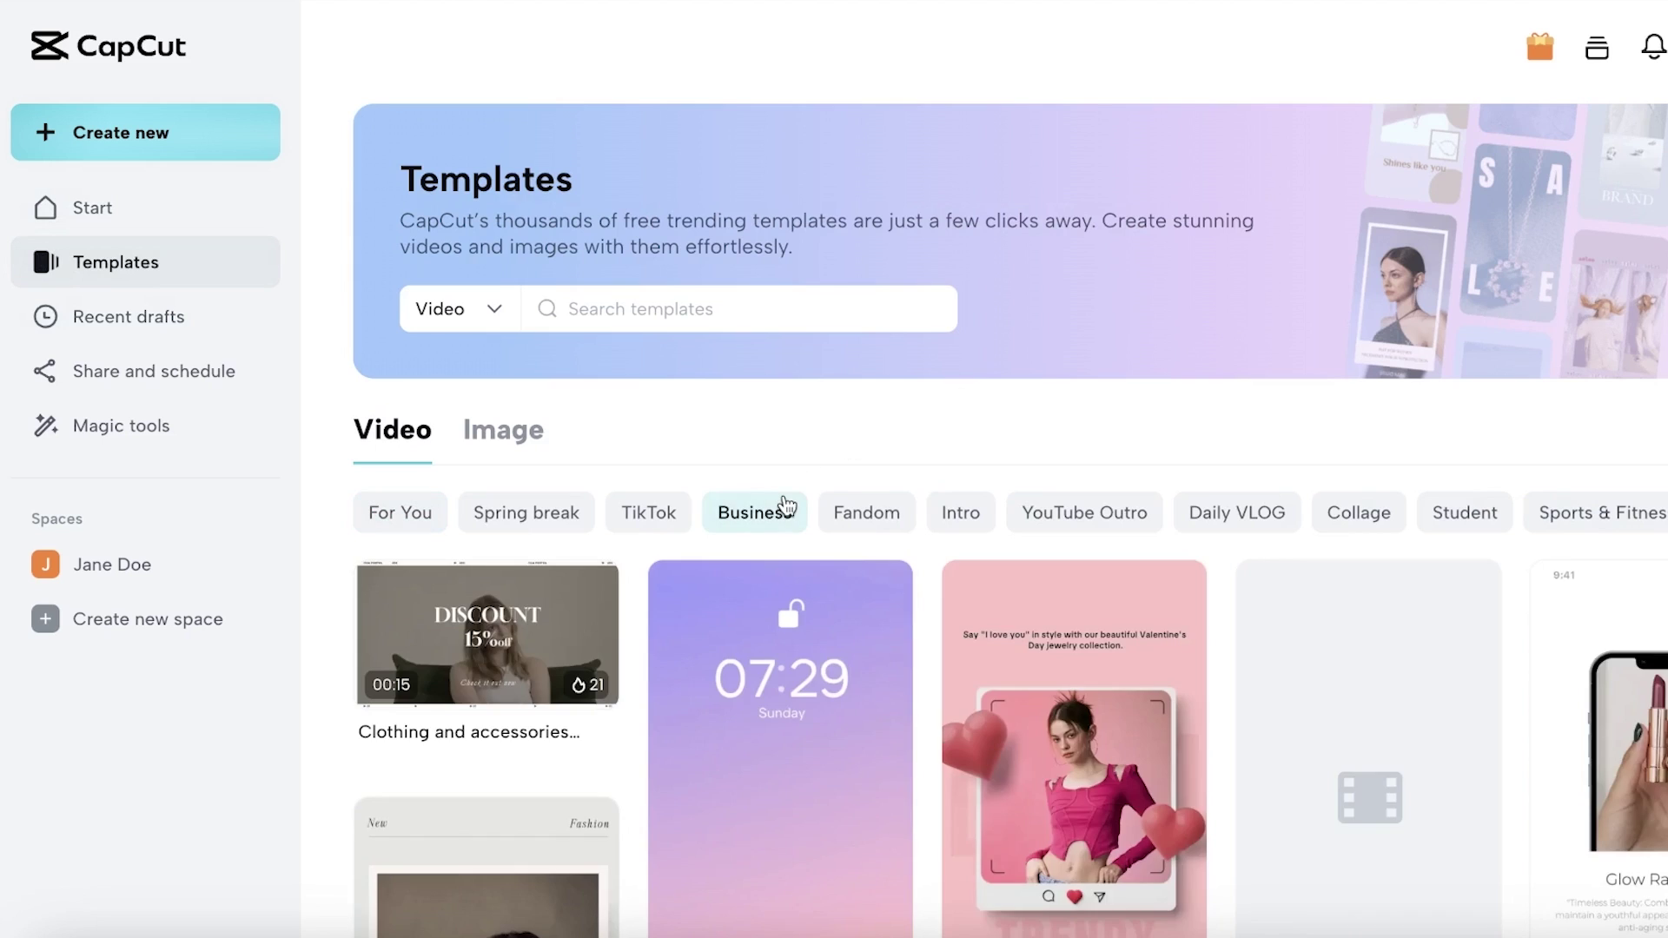
{"action": "scroll", "coordinate": [930, 439], "scroll_direction": "down", "scroll_amount": 6}
{"action": "scroll", "coordinate": [1085, 442], "scroll_direction": "up", "scroll_amount": 3}
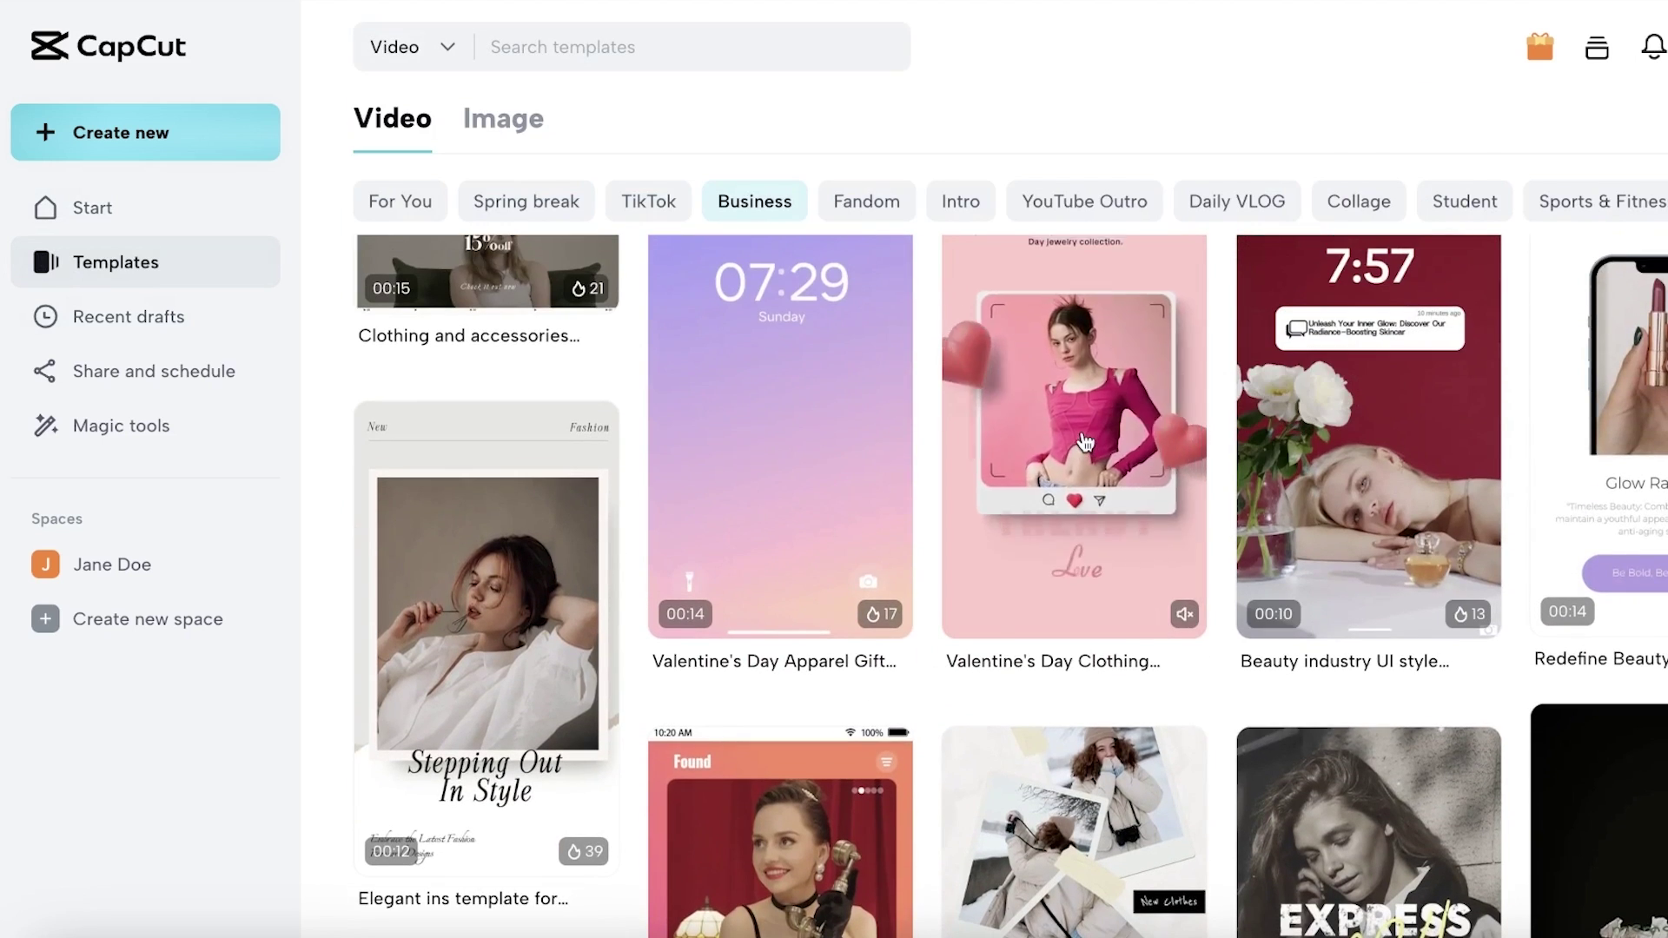
Preview the Valentine's Day Clothing and similar templates, then open Creative Ads Showcase Set.
{"action": "left_click", "coordinate": [1085, 443]}
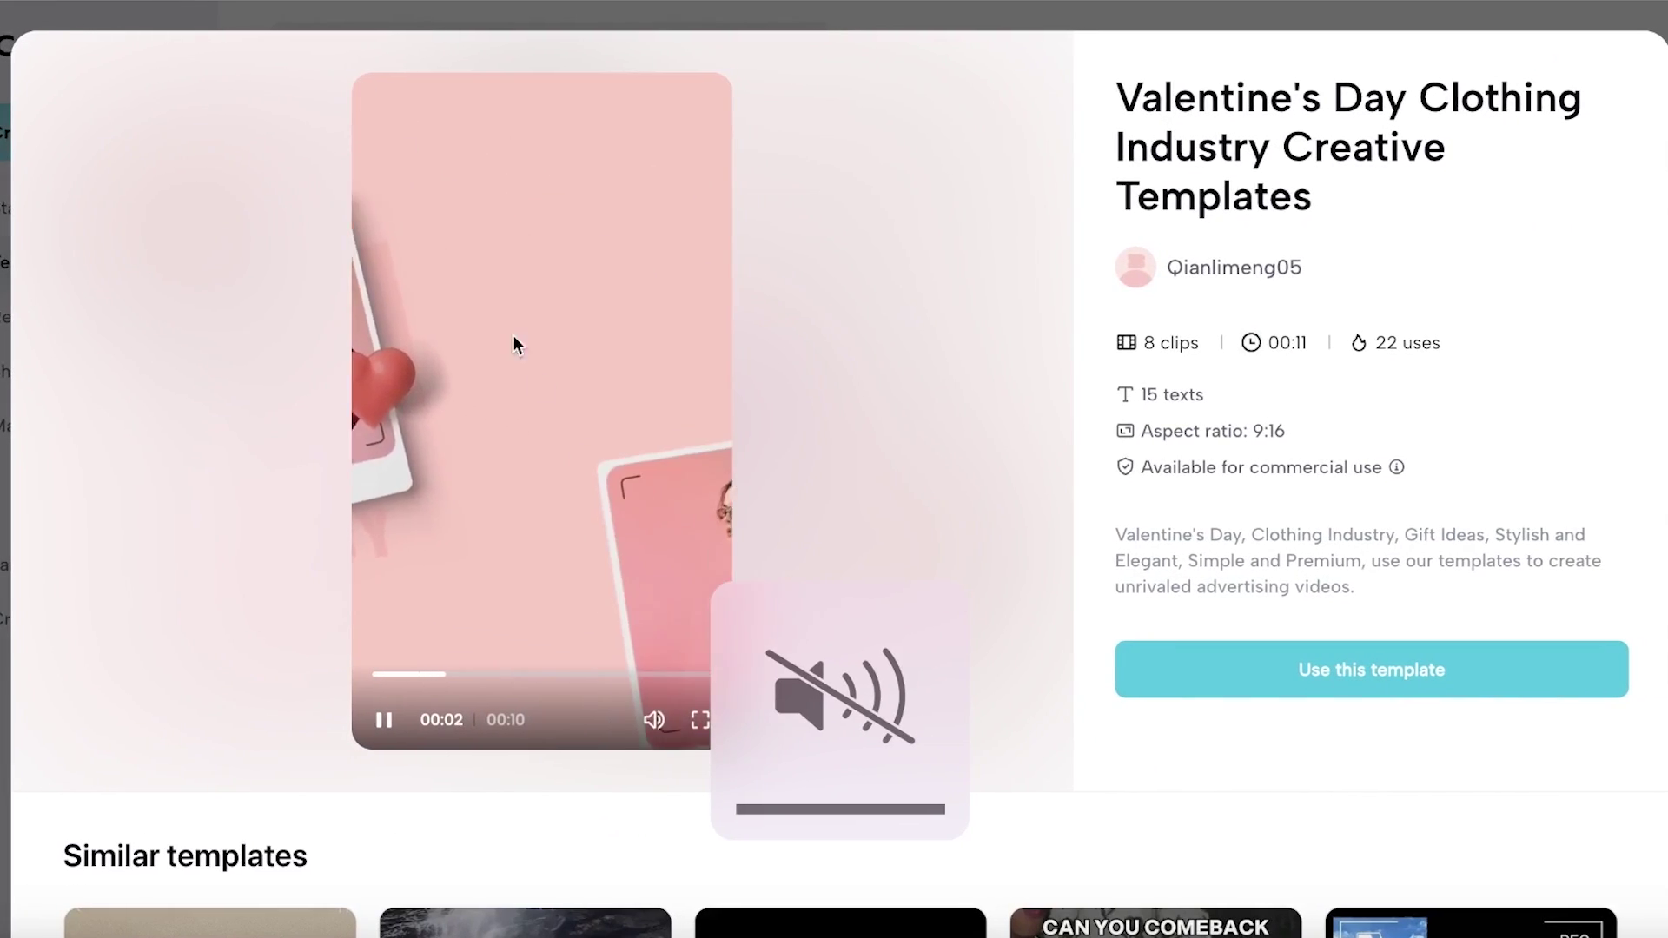
{"action": "scroll", "coordinate": [514, 343], "scroll_direction": "down", "scroll_amount": 5}
{"action": "scroll", "coordinate": [617, 532], "scroll_direction": "down", "scroll_amount": 10}
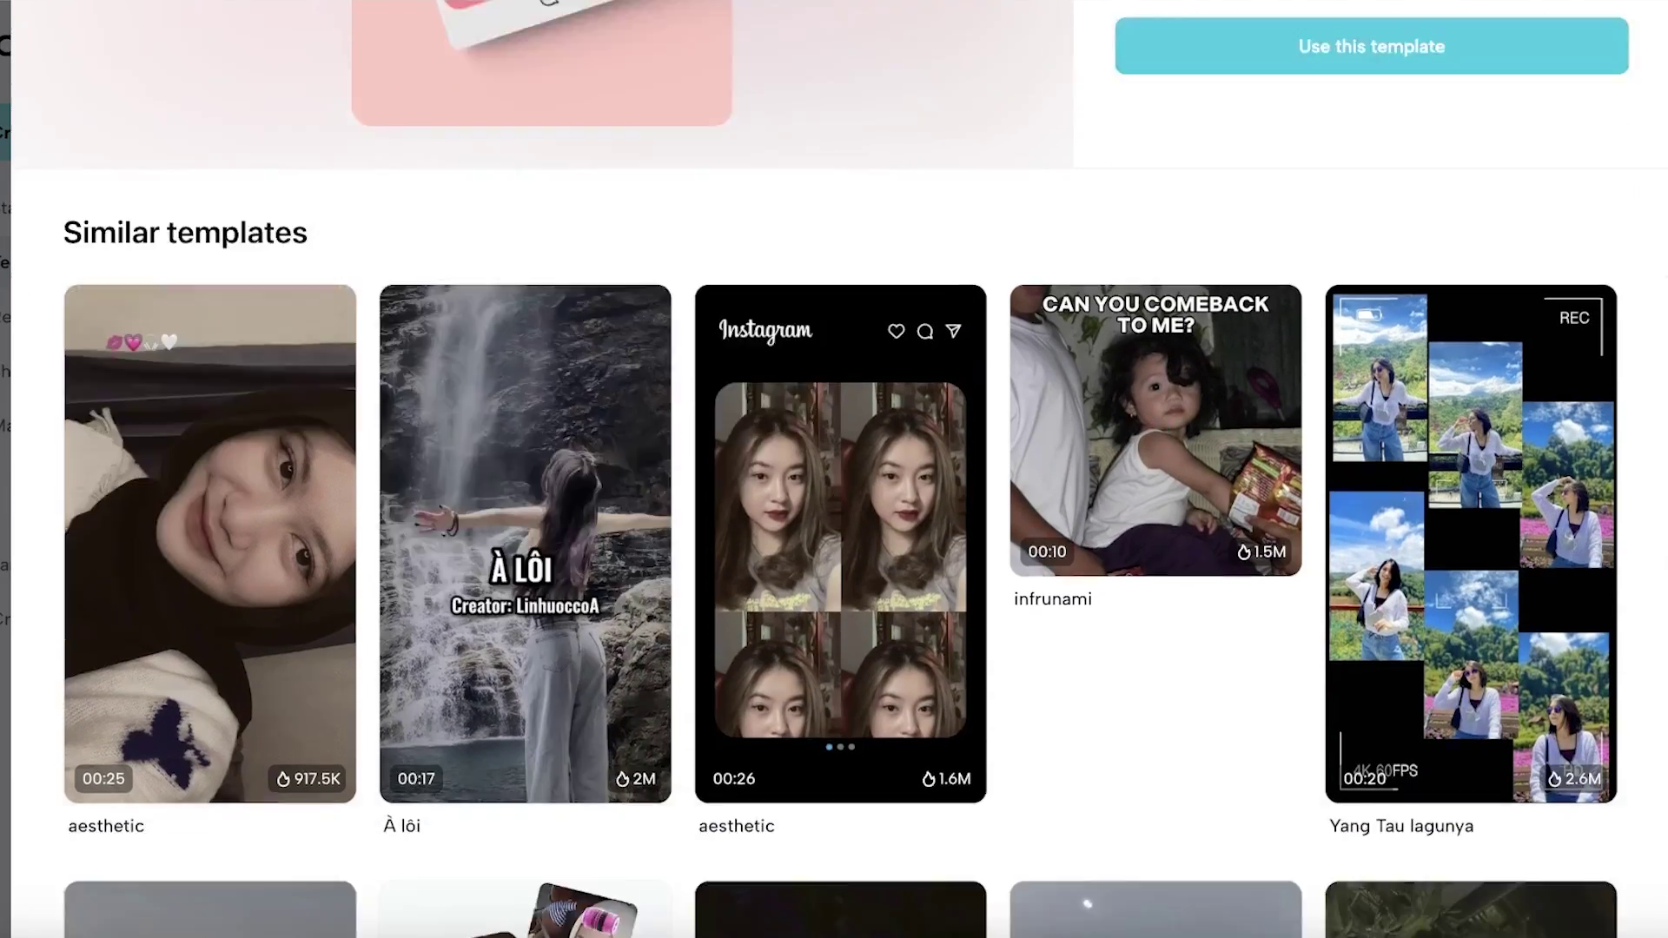
{"action": "left_click", "coordinate": [1174, 500]}
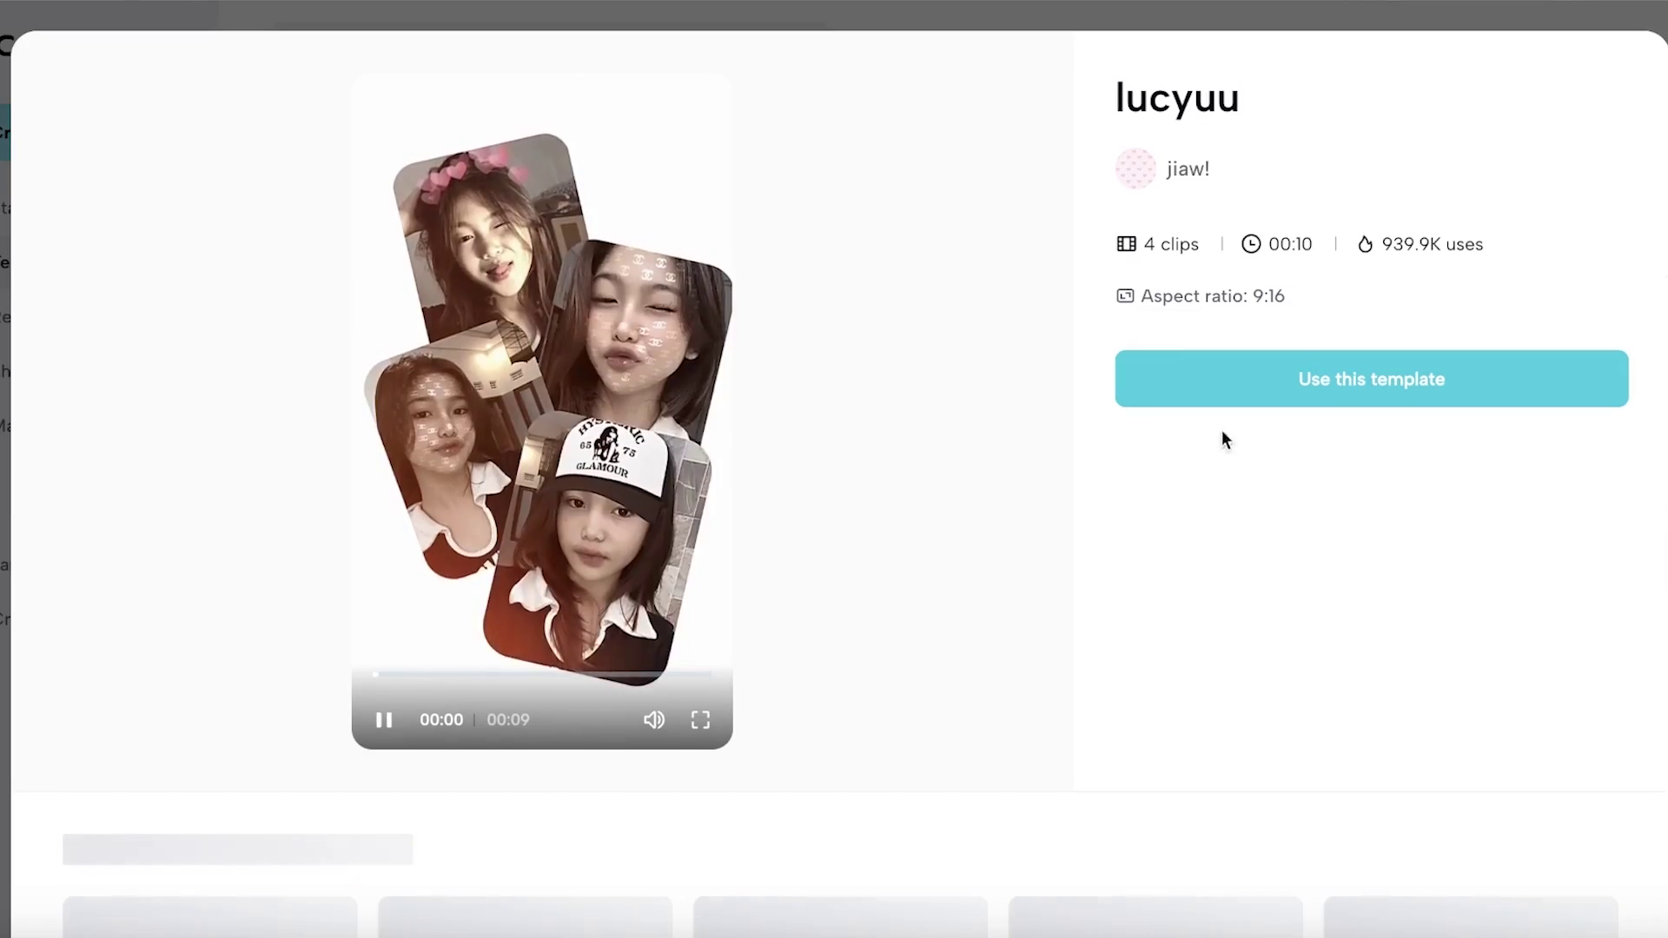
{"action": "key", "text": "Escape"}
{"action": "scroll", "coordinate": [969, 587], "scroll_direction": "down", "scroll_amount": 3}
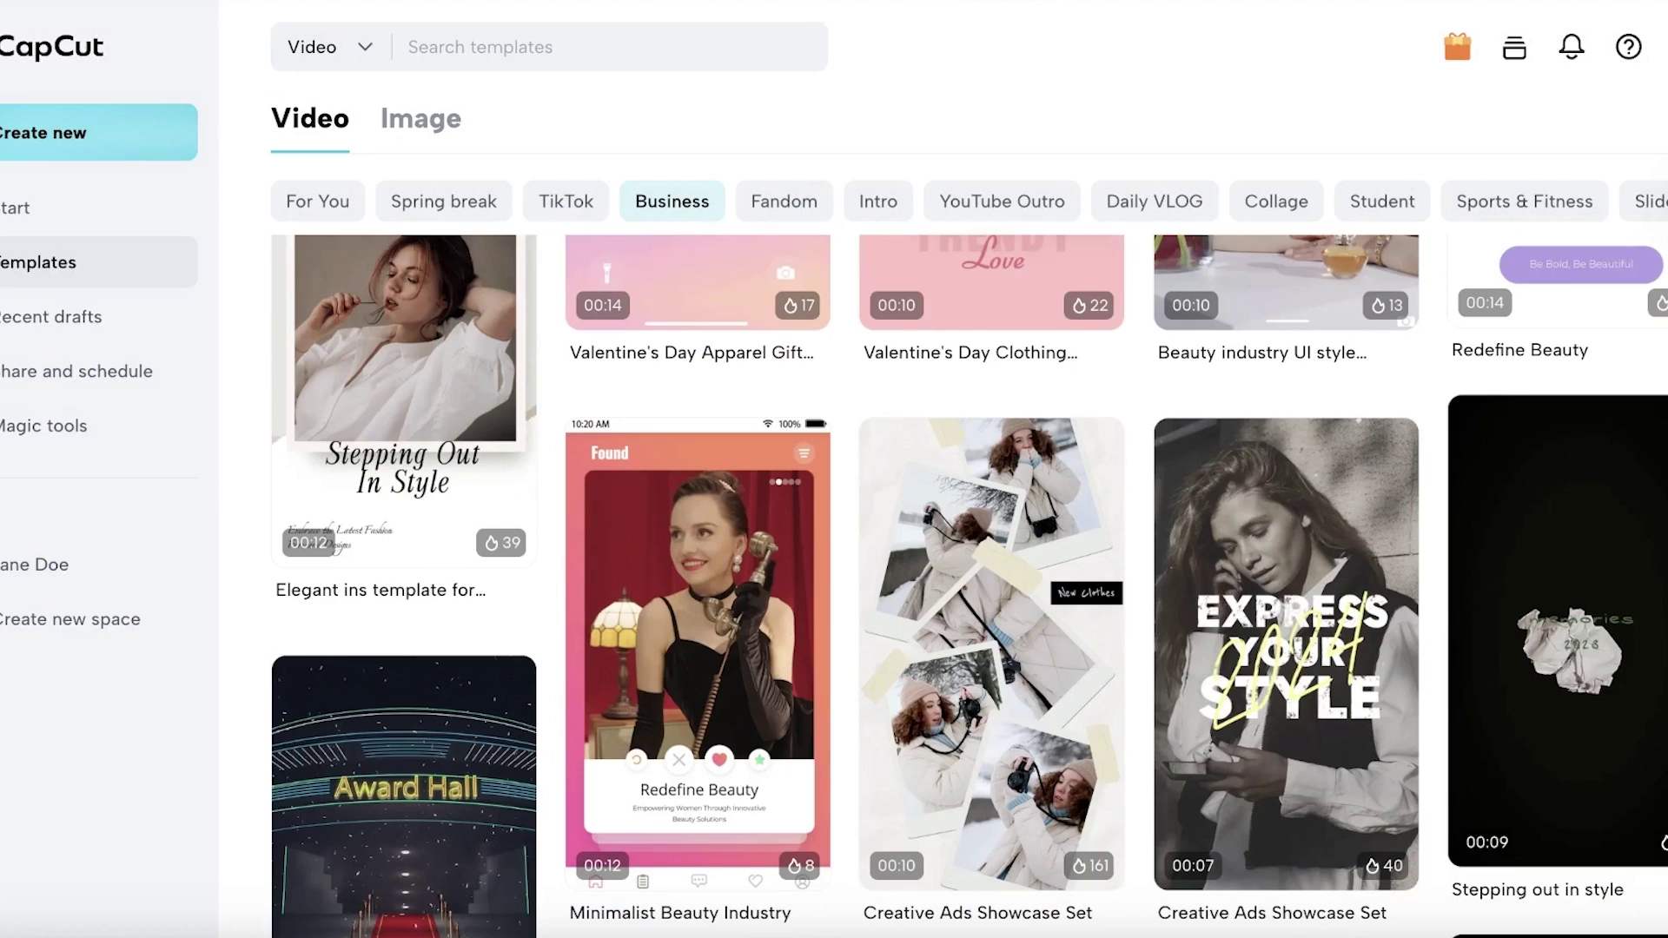
{"action": "scroll", "coordinate": [1281, 640], "scroll_direction": "down", "scroll_amount": 1}
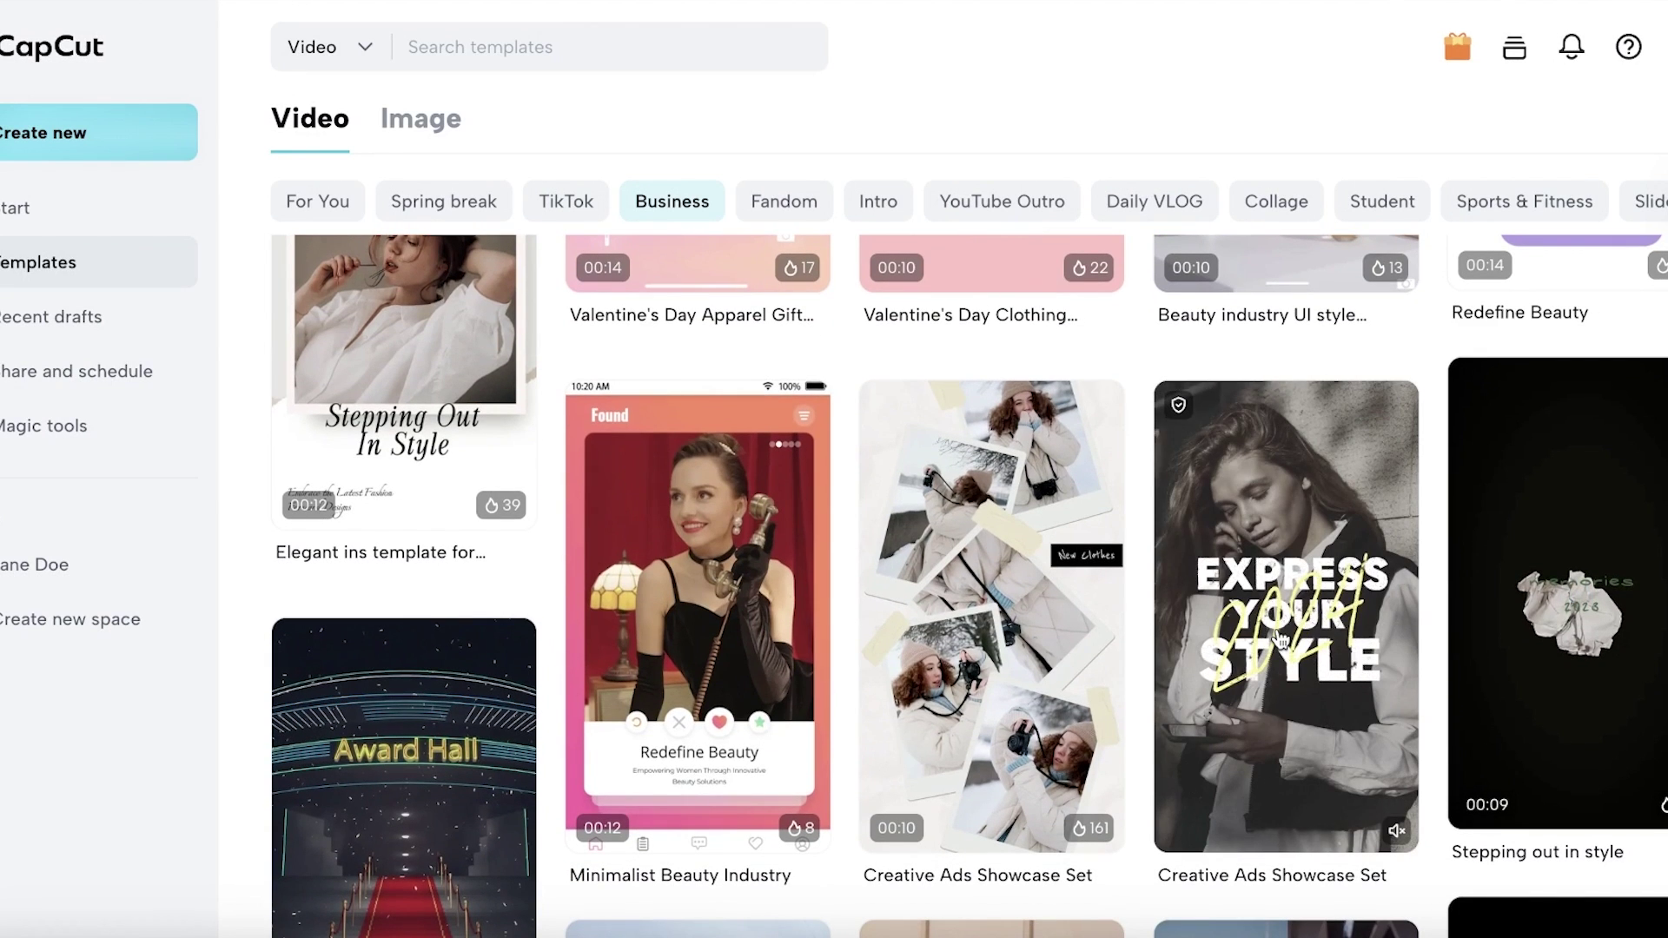
{"action": "left_click", "coordinate": [1280, 640]}
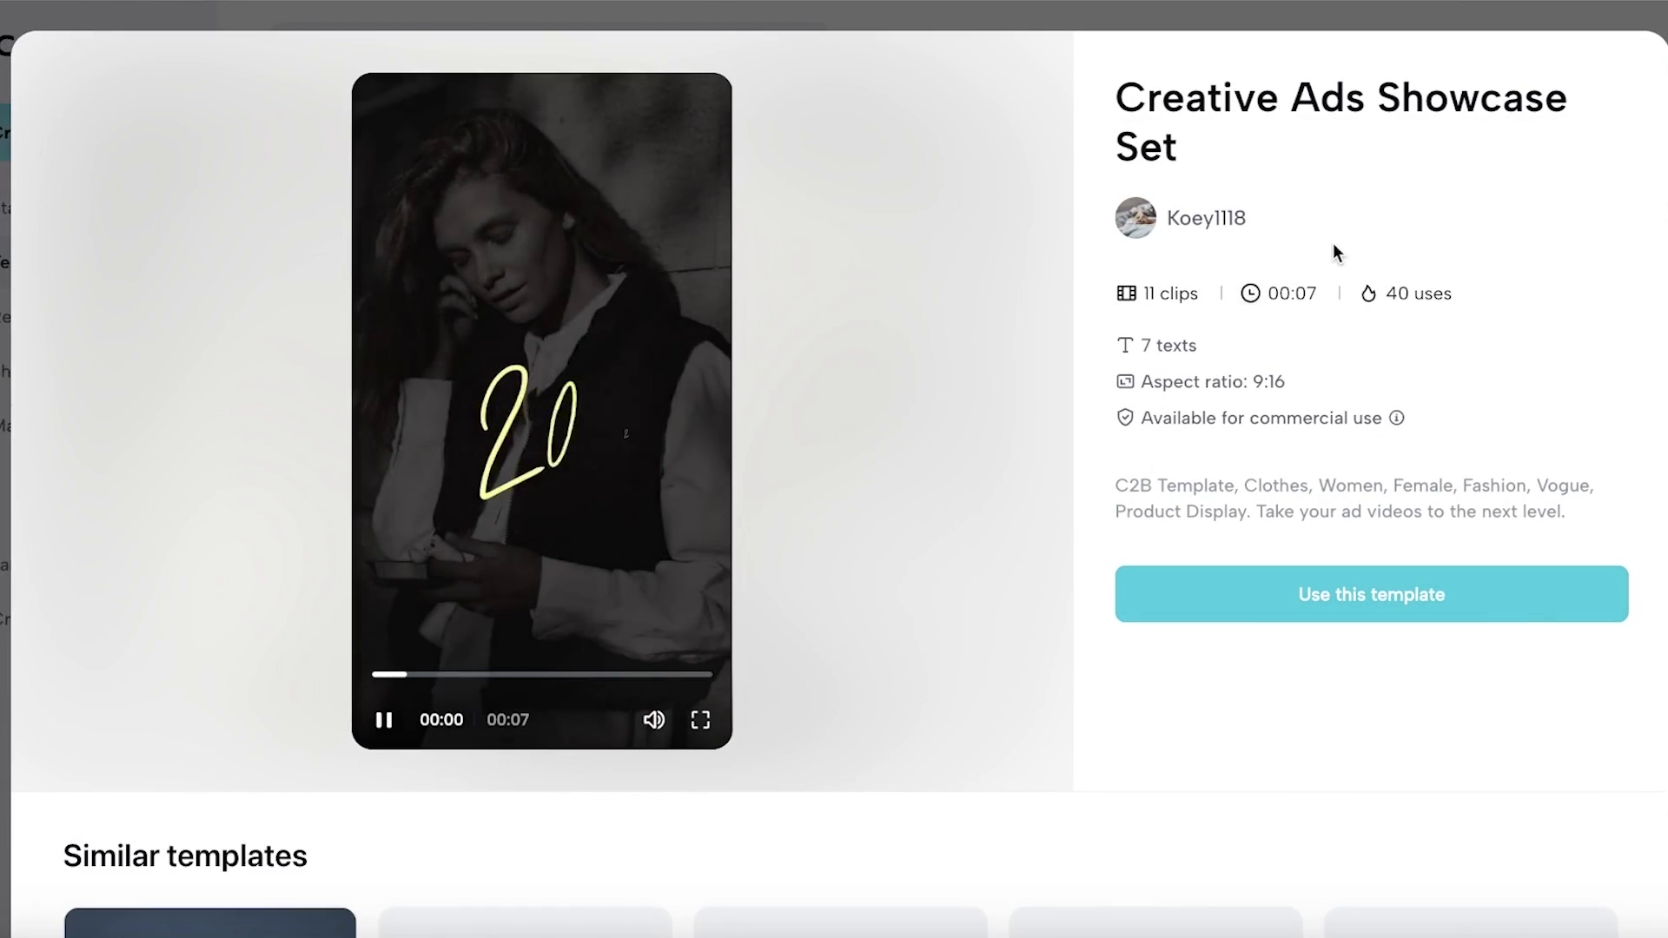